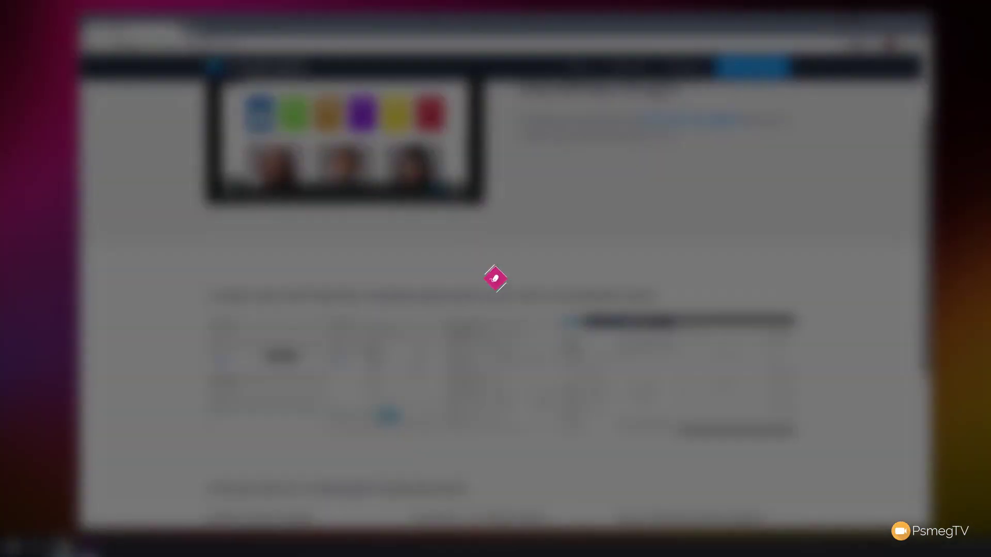
pyautogui.moveTo(924, 133); pyautogui.dragTo(947, 67)
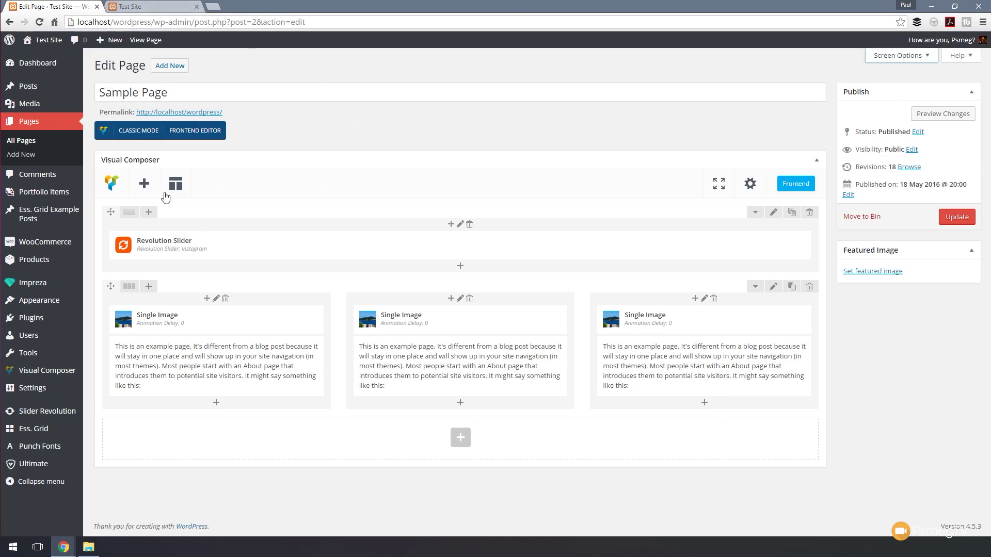
# Step: Add a CodeLights Stats Counter element below the three-column row of the Sample Page
pyautogui.click(460, 442)
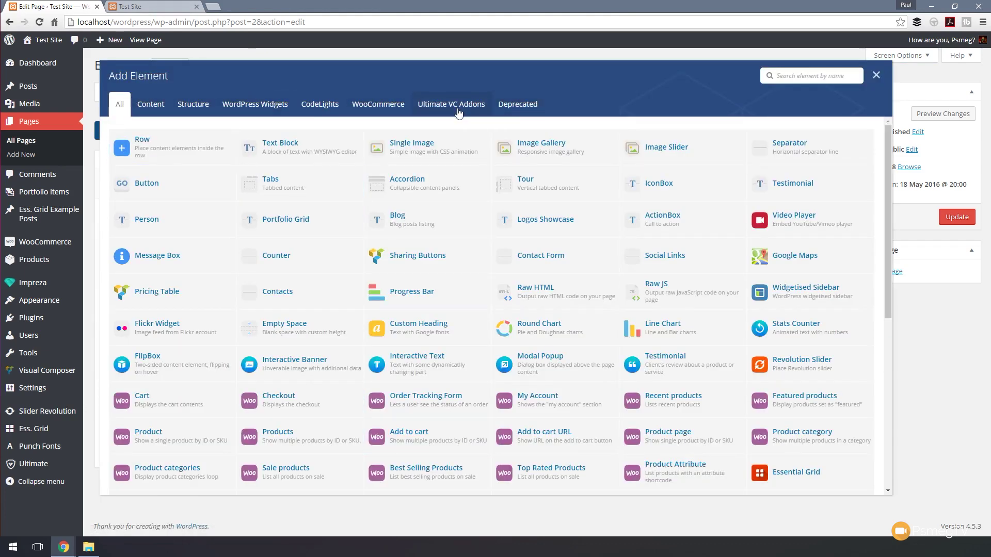
pyautogui.click(325, 105)
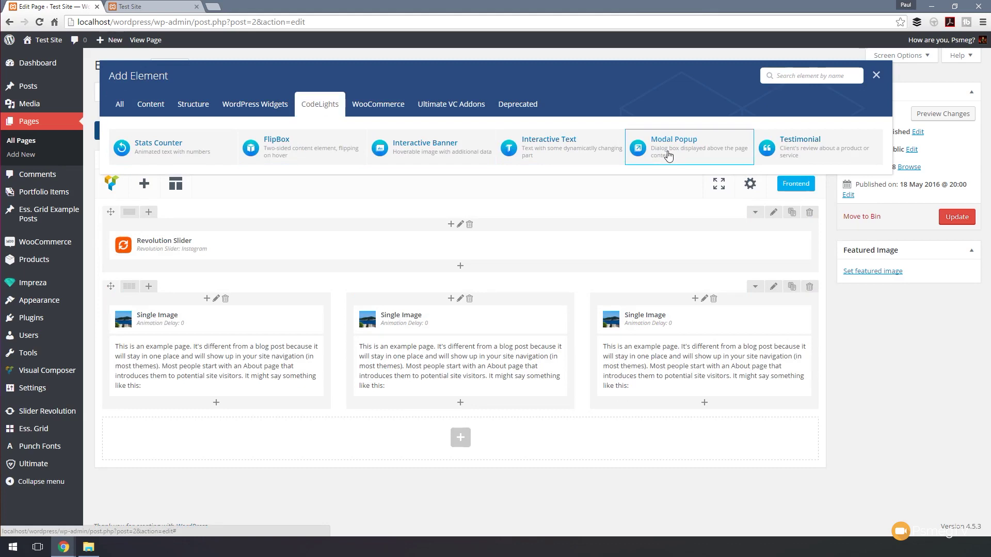
pyautogui.click(185, 144)
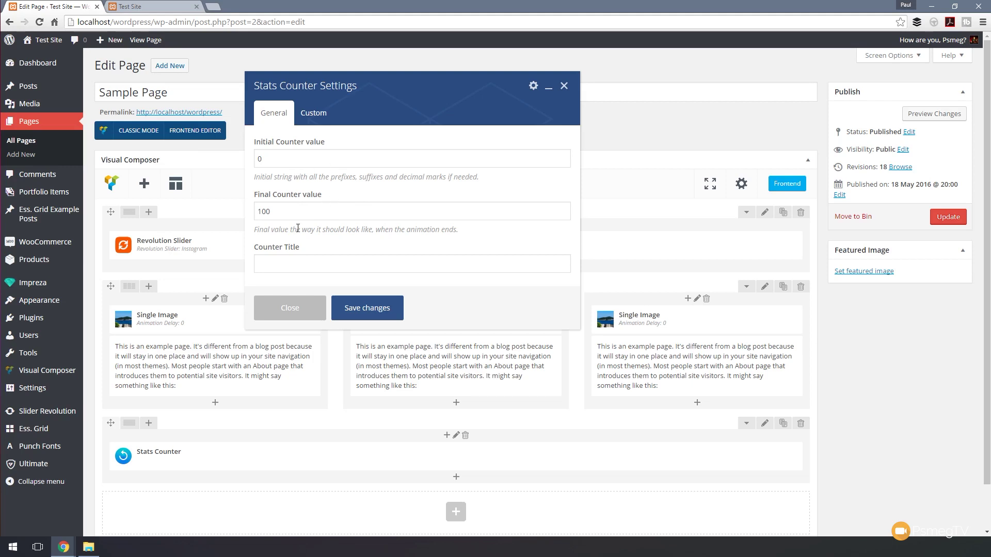
# Step: Set the counter's initial value to 50, its final value to 200 and its title to "Countdown"
pyautogui.moveTo(282, 164); pyautogui.dragTo(235, 157)
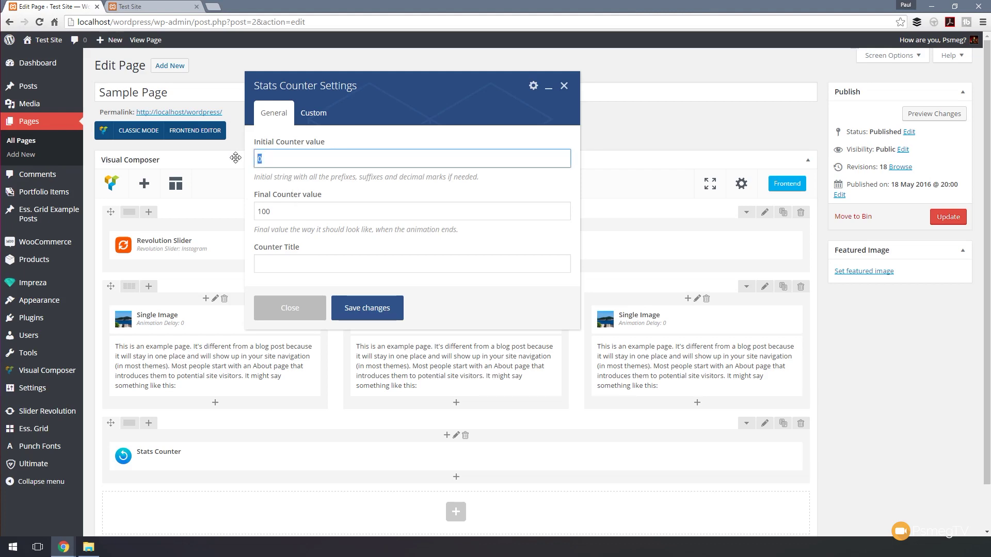
pyautogui.write('50')
pyautogui.click(281, 207)
pyautogui.press('BackSpace')
pyautogui.press('BackSpace')
pyautogui.press('BackSpace')
pyautogui.write('200')
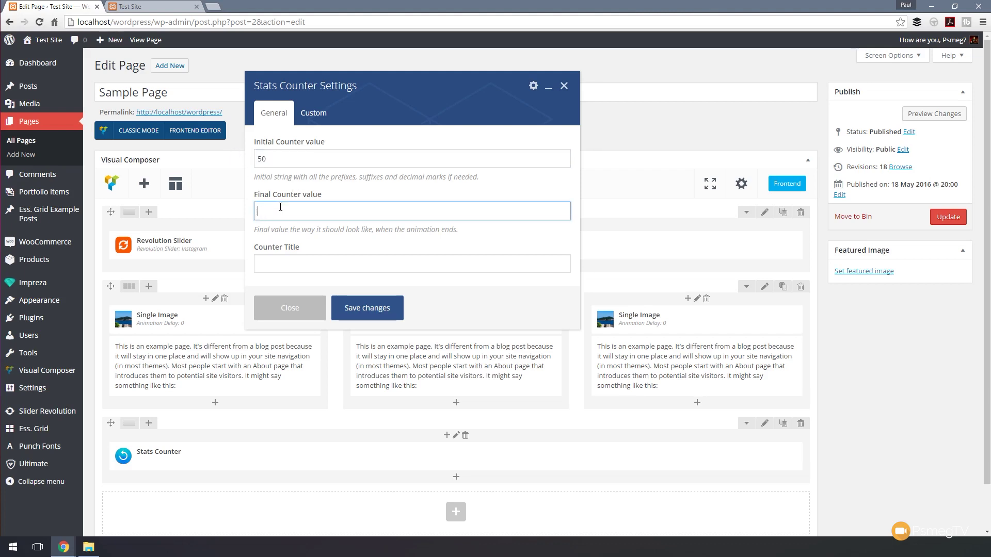
pyautogui.click(286, 264)
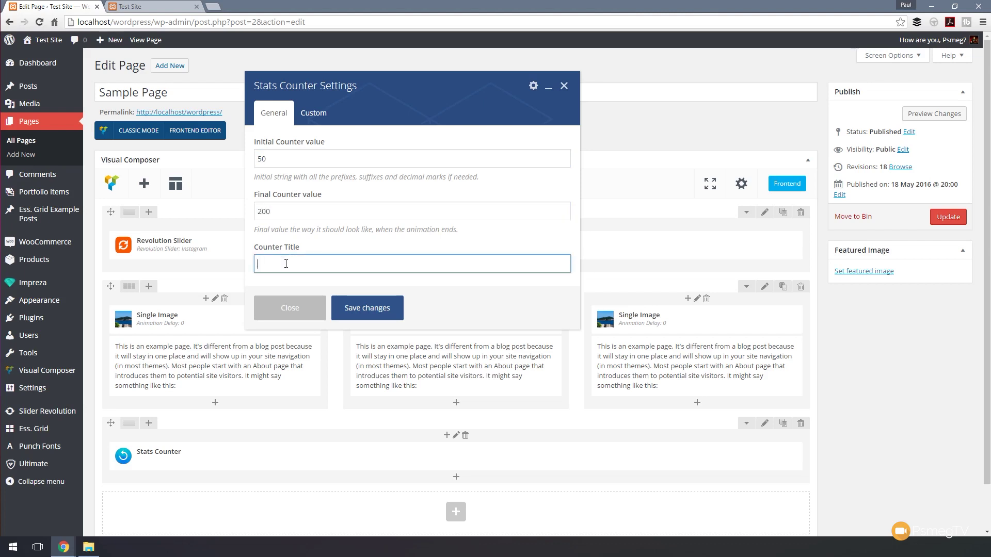
pyautogui.write('Cout')
pyautogui.write('ntdow')
pyautogui.write('n')
# Step: Give the counter a grey value color and the red title color #dd3333, and save the element settings
pyautogui.click(317, 117)
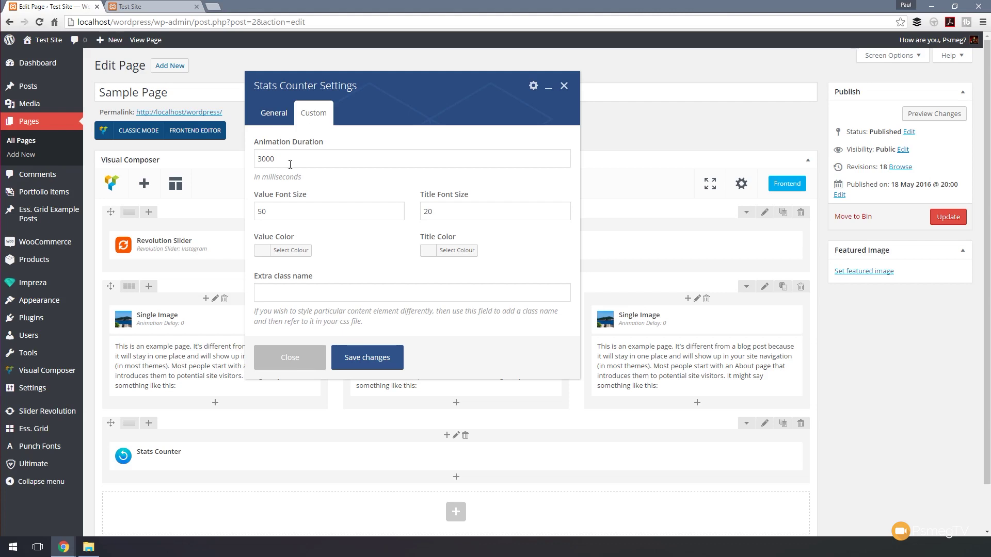
pyautogui.click(283, 252)
pyautogui.moveTo(314, 334); pyautogui.dragTo(263, 321)
pyautogui.click(457, 270)
pyautogui.click(456, 251)
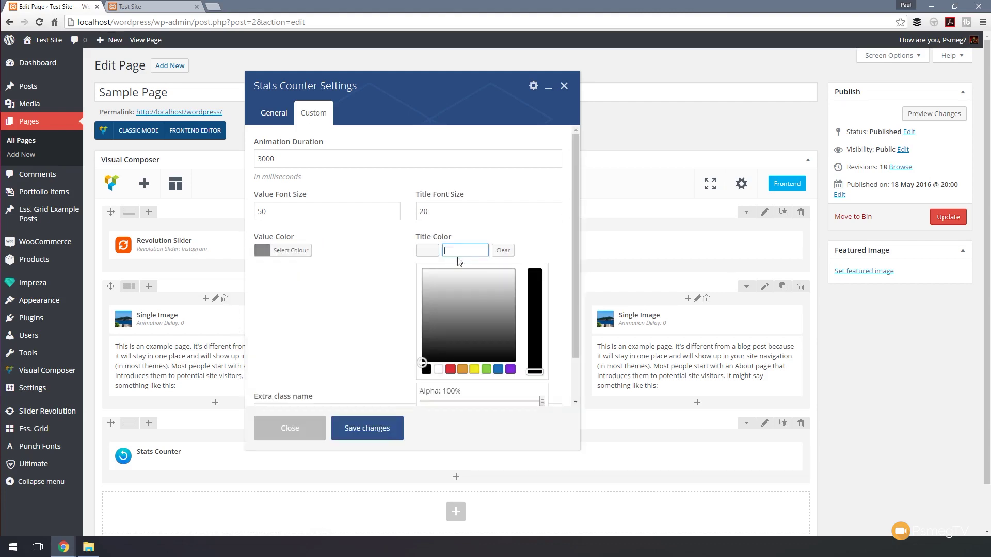
pyautogui.click(451, 369)
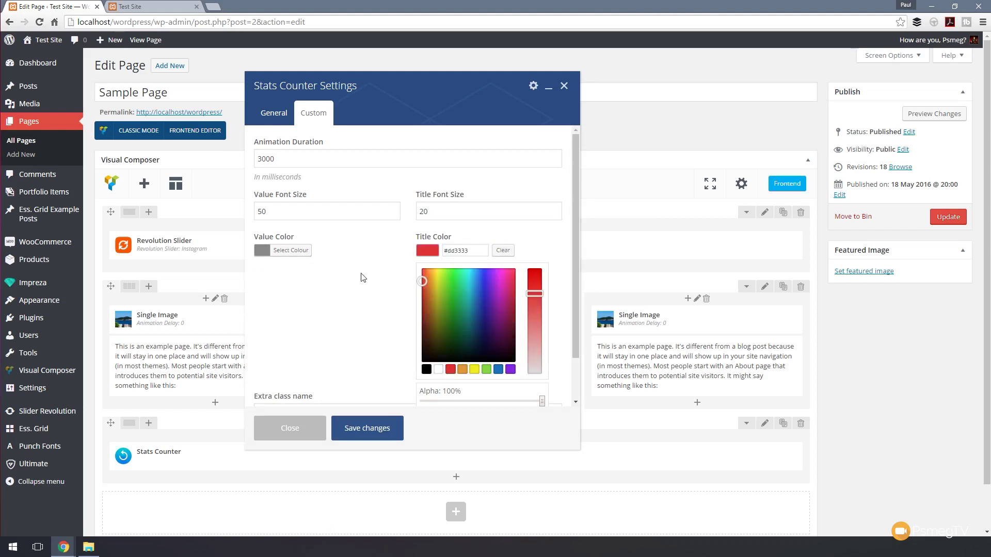
pyautogui.click(306, 297)
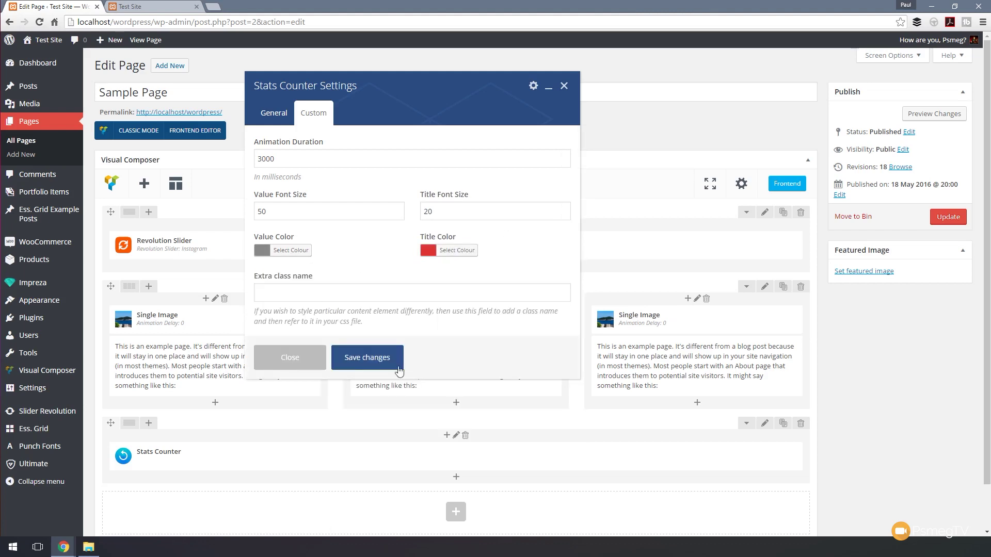
pyautogui.click(354, 361)
# Step: Update the page and reload the live Test Site to view the counter below the text columns
pyautogui.click(953, 218)
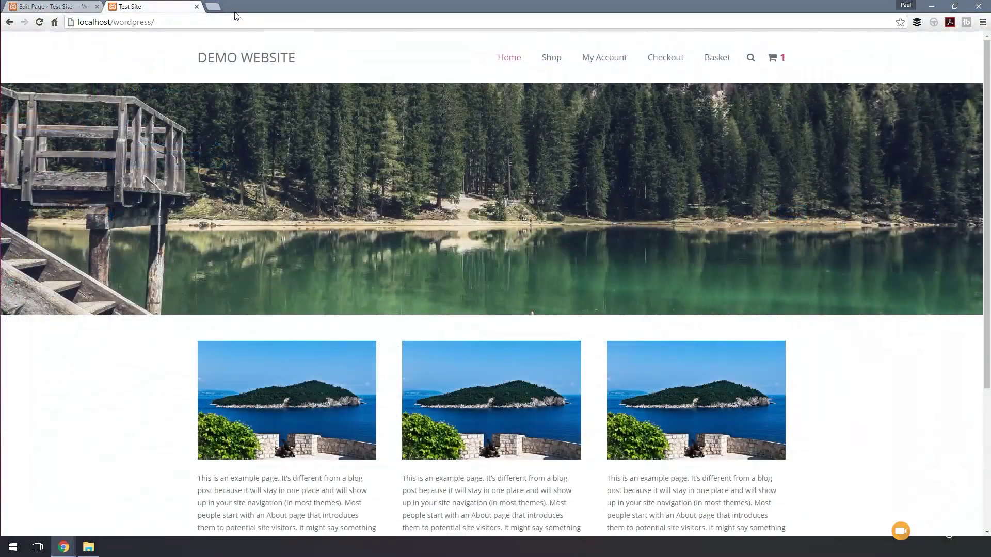
pyautogui.press('F5')
pyautogui.scroll(-4, 146, 300)
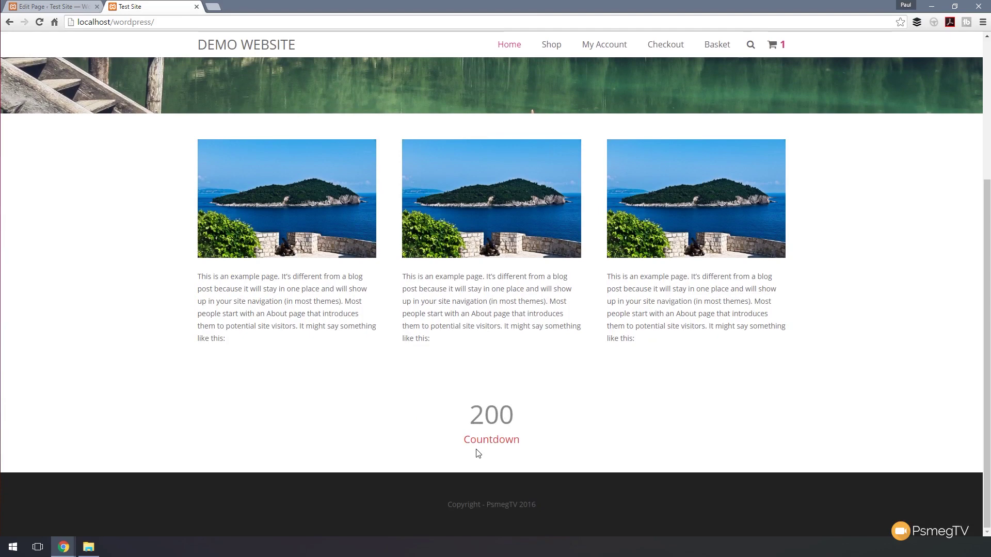
# Step: In the page editor, set 41VLTI0L65.jpg as the background image of the Stats Counter row
pyautogui.click(59, 9)
pyautogui.scroll(-2, 491, 457)
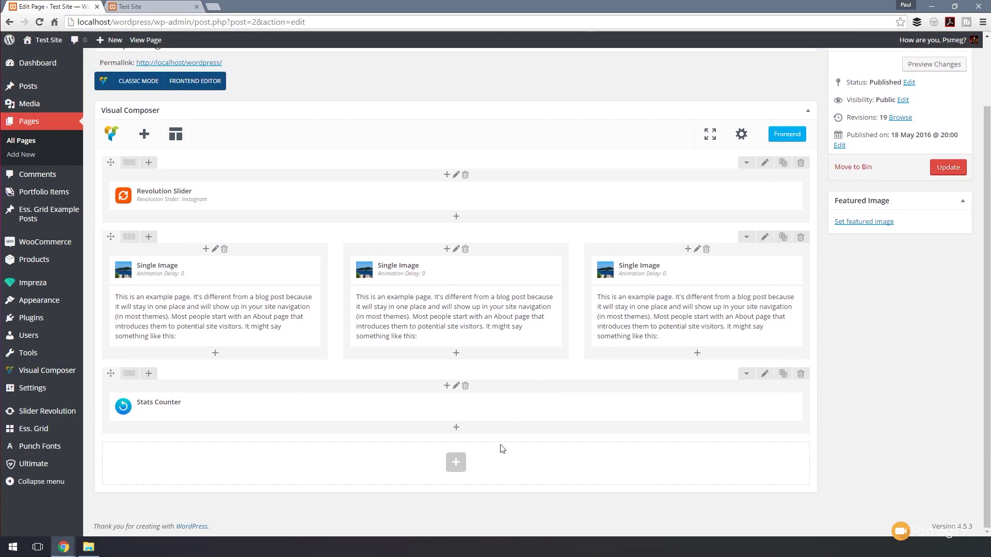
pyautogui.click(765, 374)
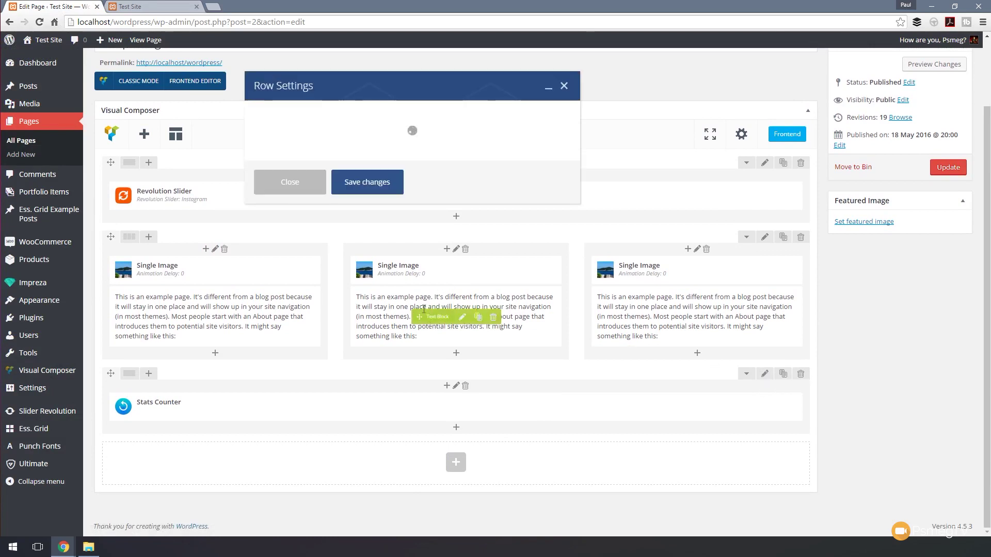
pyautogui.click(279, 382)
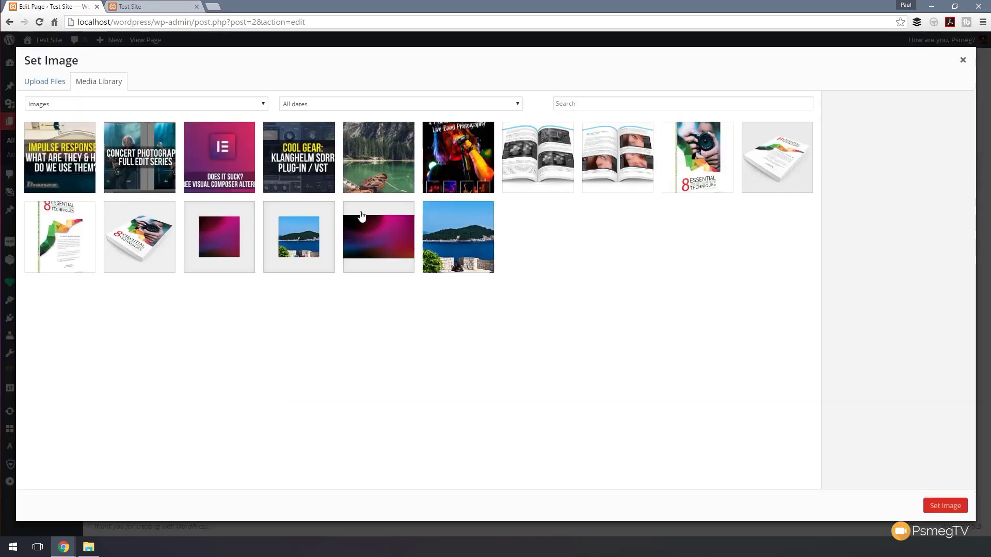
pyautogui.click(381, 164)
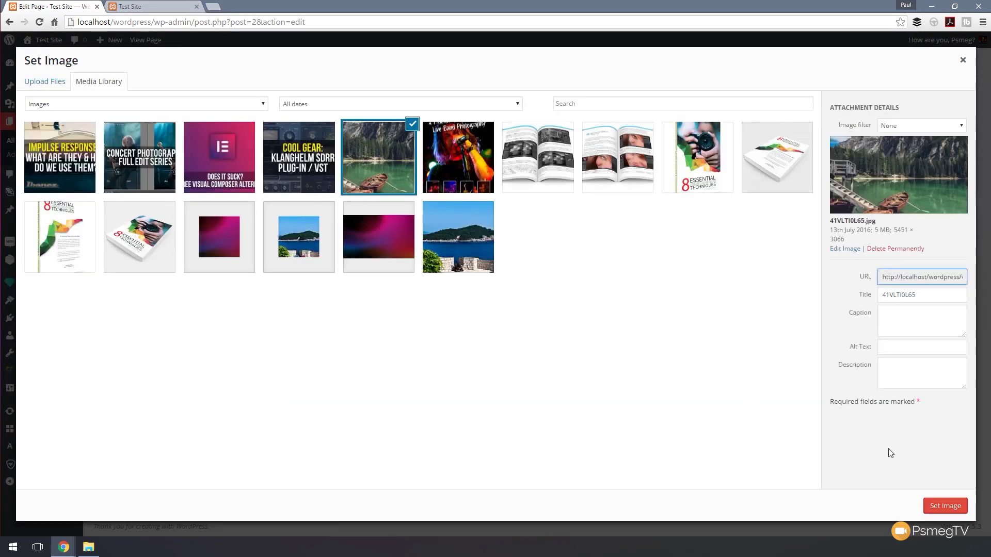
pyautogui.click(938, 506)
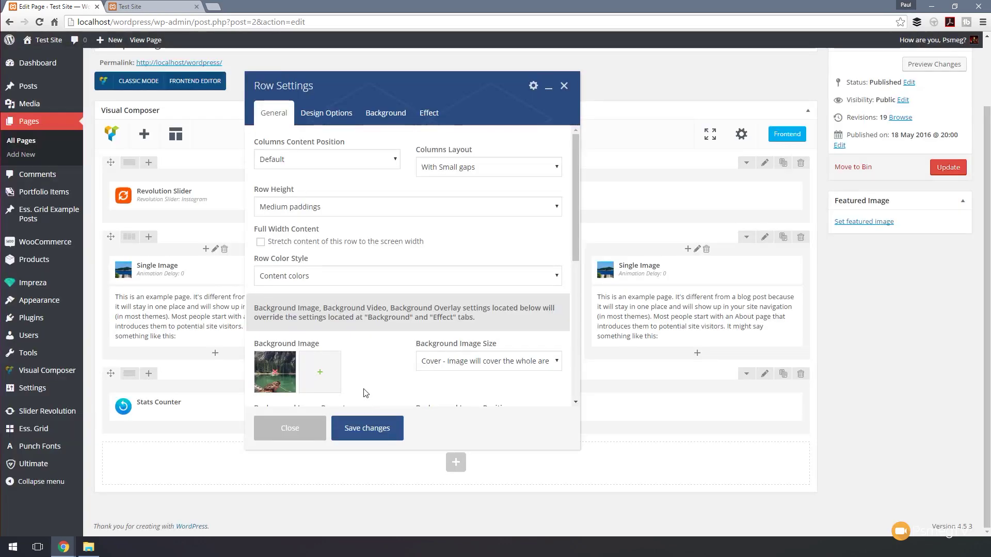
# Step: Add a partly transparent black (#000000) background overlay to the Stats Counter row and save the row settings
pyautogui.scroll(-4, 341, 351)
pyautogui.click(292, 325)
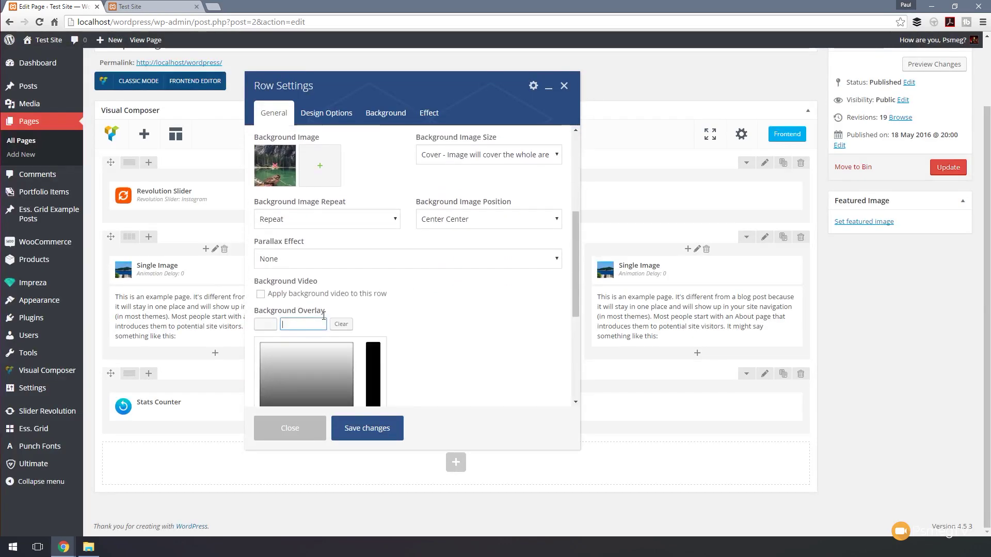
pyautogui.scroll(-3, 281, 310)
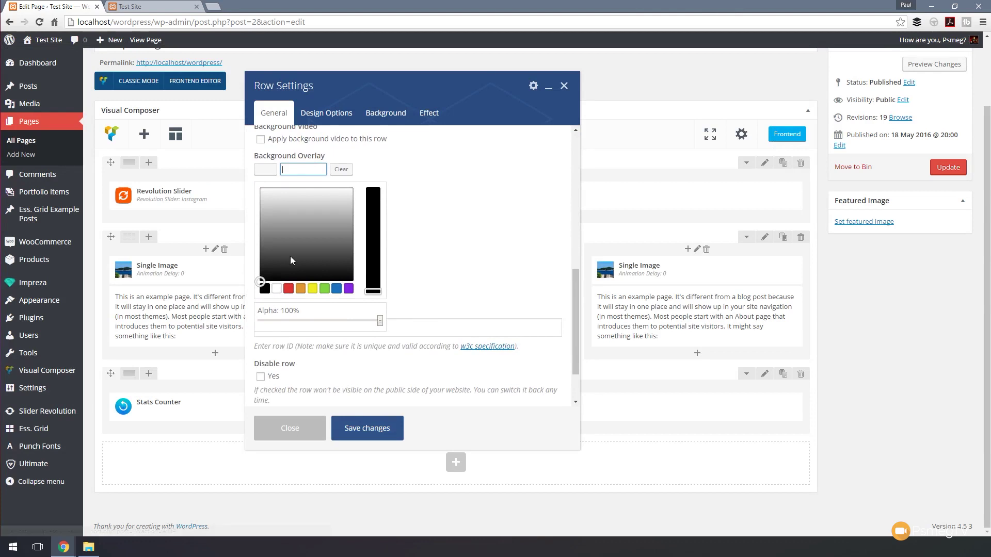
pyautogui.click(265, 288)
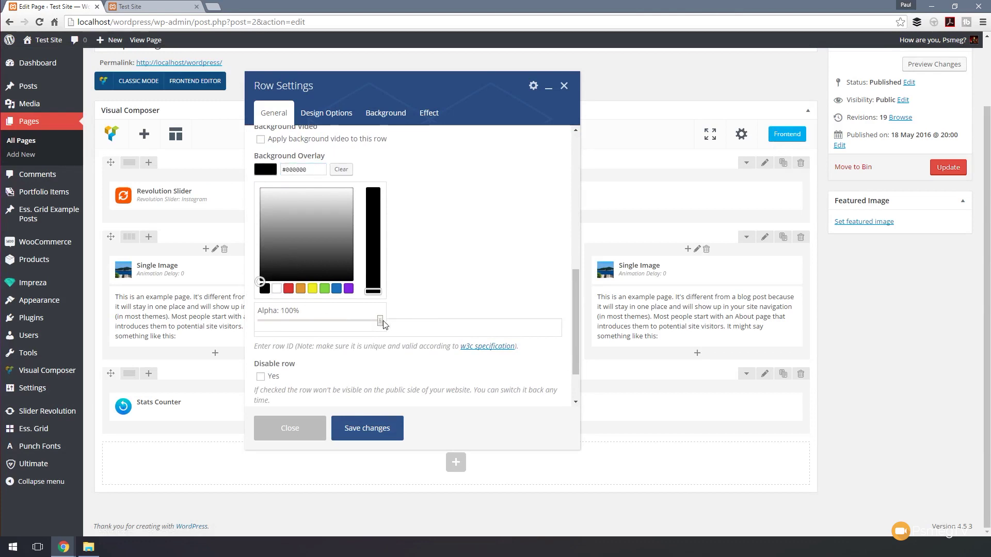
pyautogui.moveTo(381, 321); pyautogui.dragTo(351, 324)
pyautogui.click(362, 429)
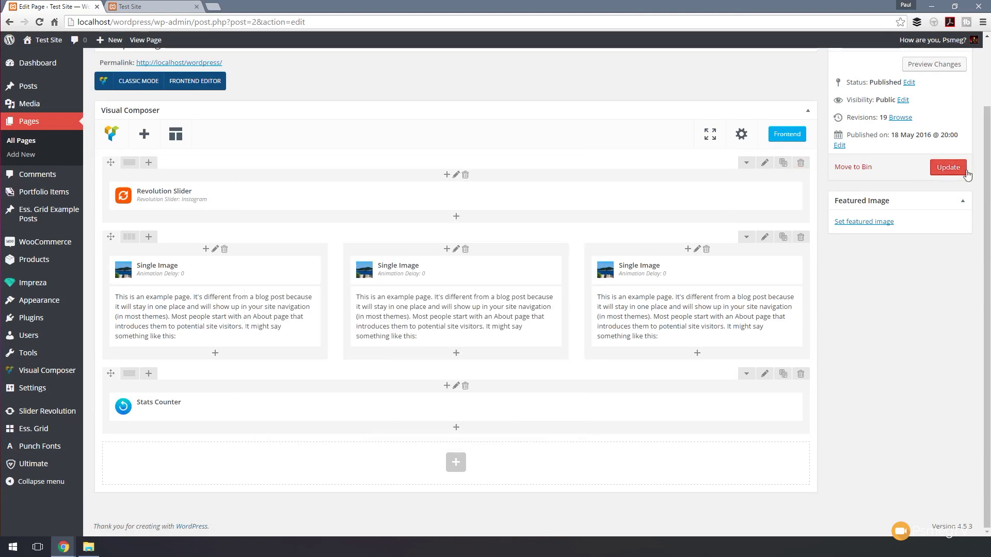
# Step: Update the page and reload the live Test Site to check the counter row's image background and overlay
pyautogui.click(943, 171)
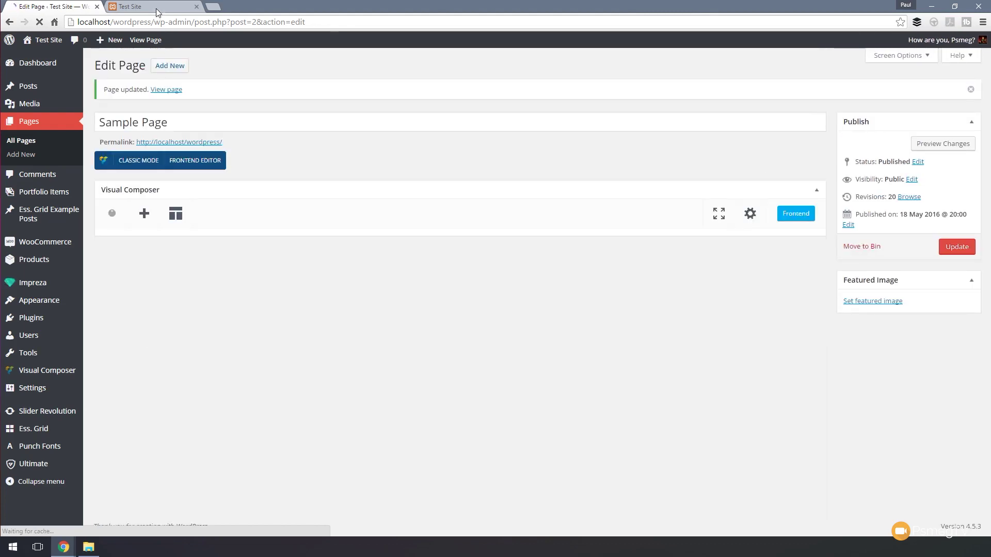
pyautogui.click(156, 7)
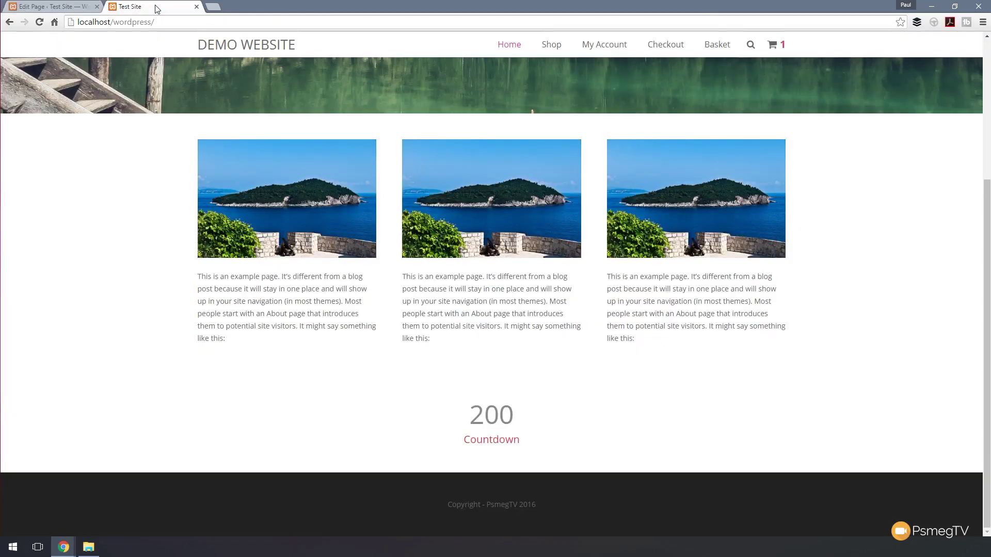
pyautogui.click(39, 22)
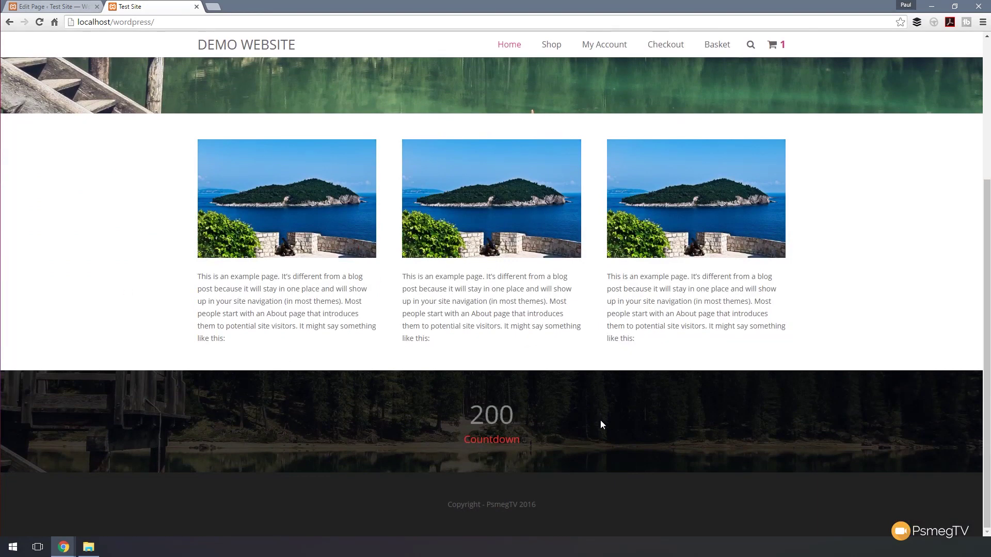
# Step: Return to the page editor and delete the whole row containing the Stats Counter
pyautogui.click(40, 5)
pyautogui.scroll(-3, 457, 392)
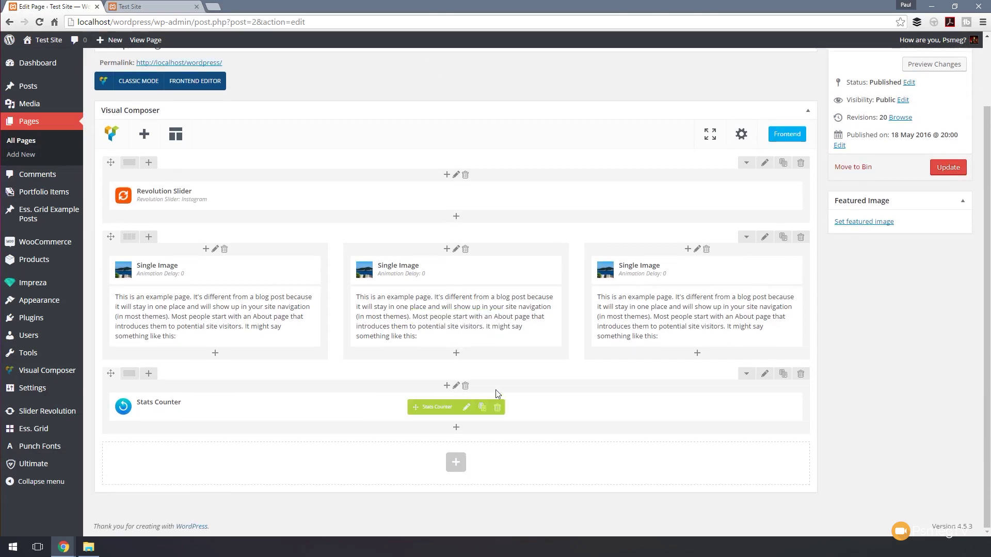
pyautogui.click(801, 374)
pyautogui.click(542, 80)
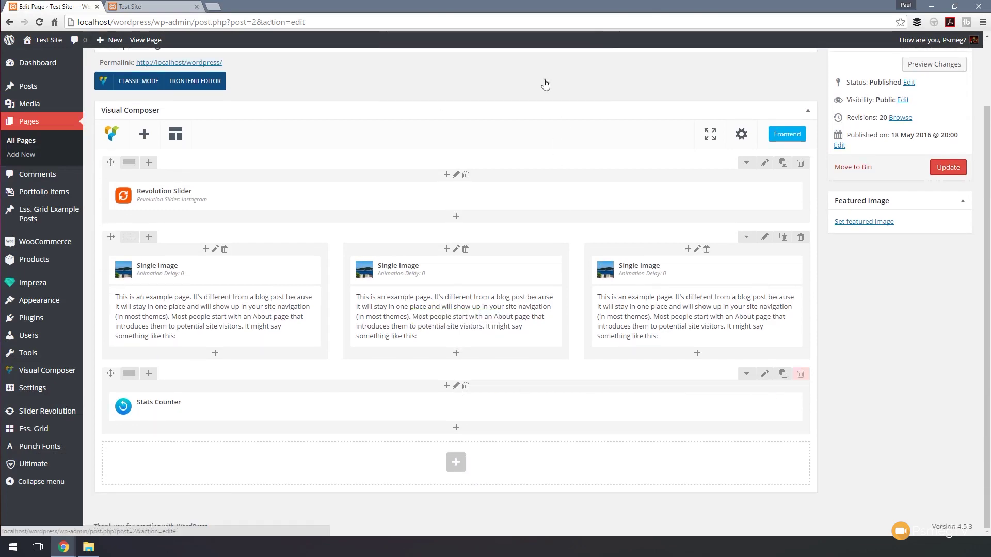
# Step: Add a CodeLights FlipBox element below the three-column row
pyautogui.click(456, 463)
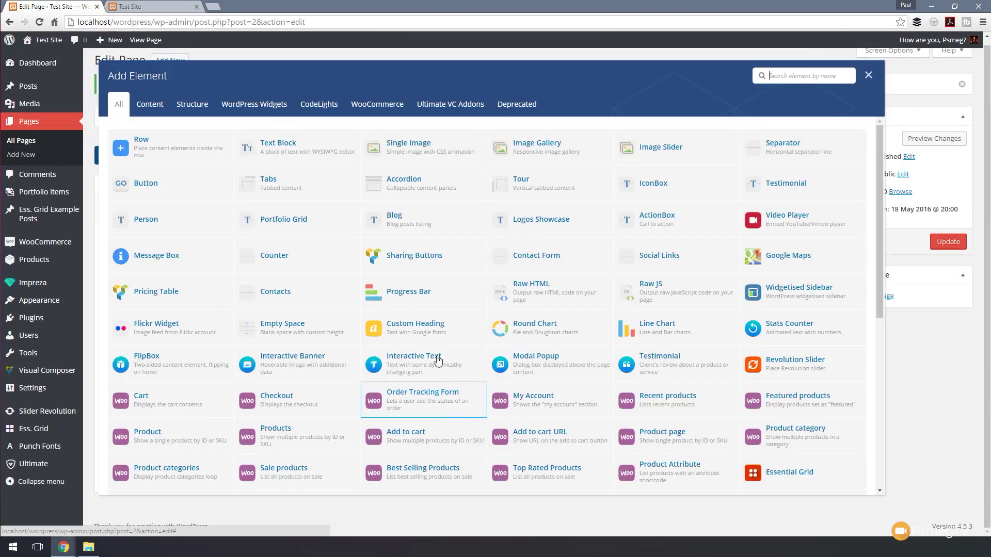
pyautogui.click(314, 104)
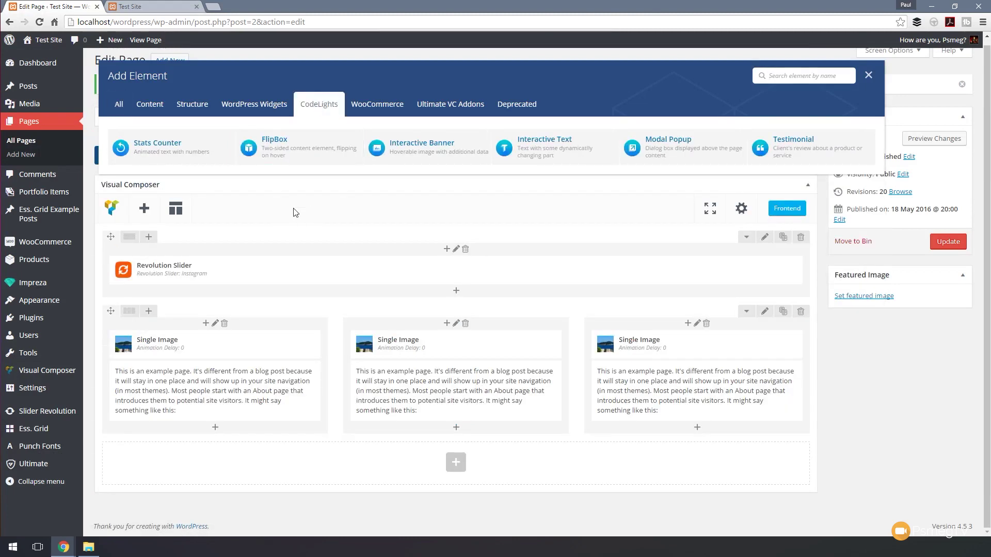
pyautogui.click(253, 155)
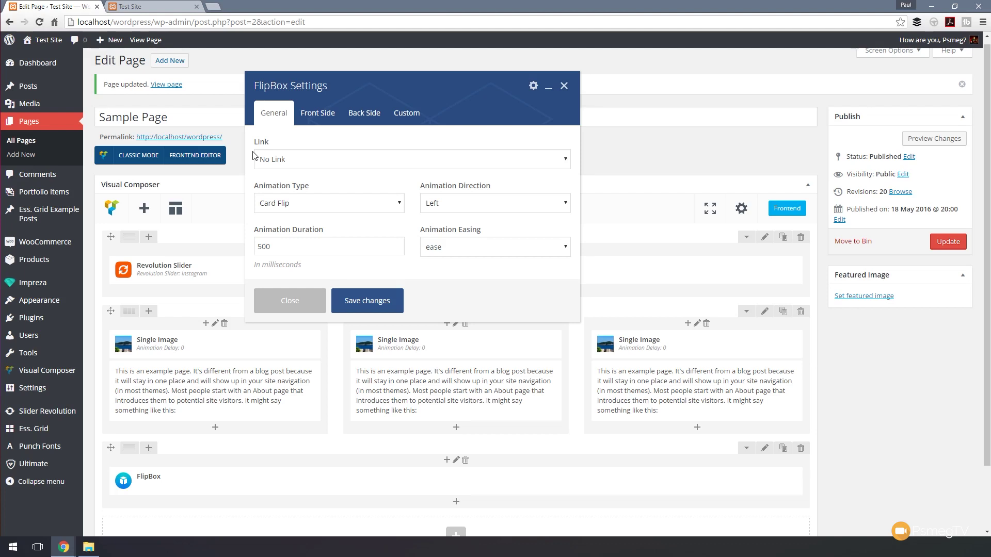
# Step: Review the available link, animation type and animation direction options in the FlipBox's general settings
pyautogui.click(299, 165)
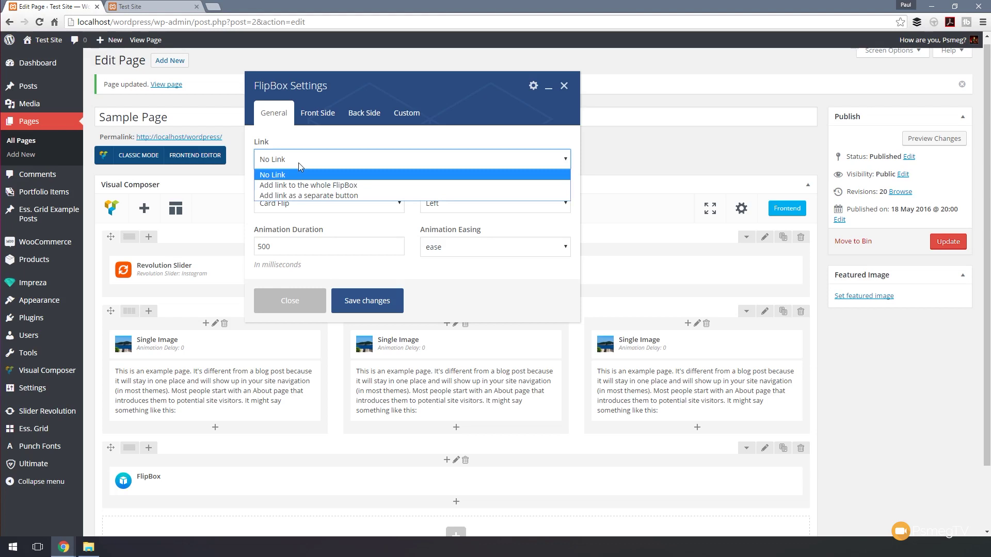
pyautogui.click(338, 145)
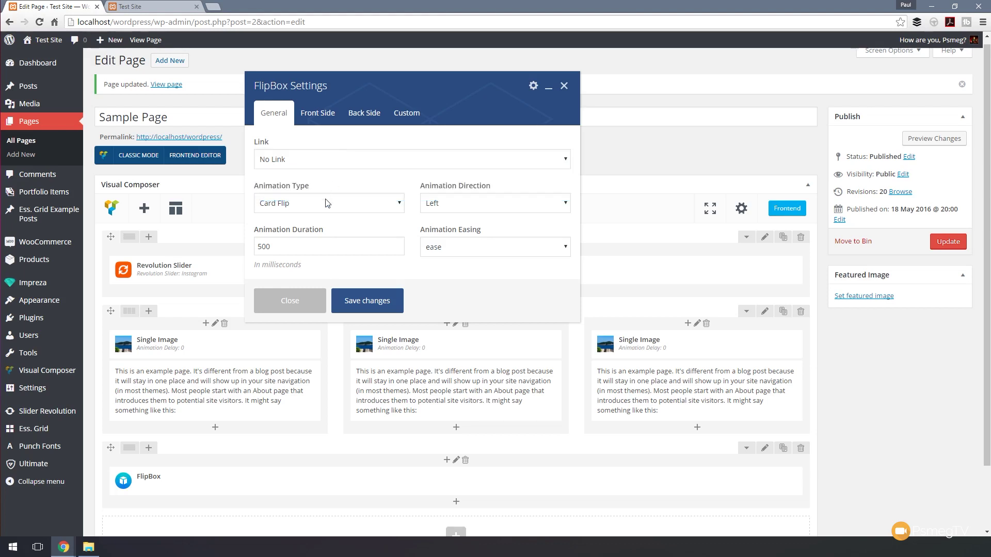
pyautogui.click(295, 205)
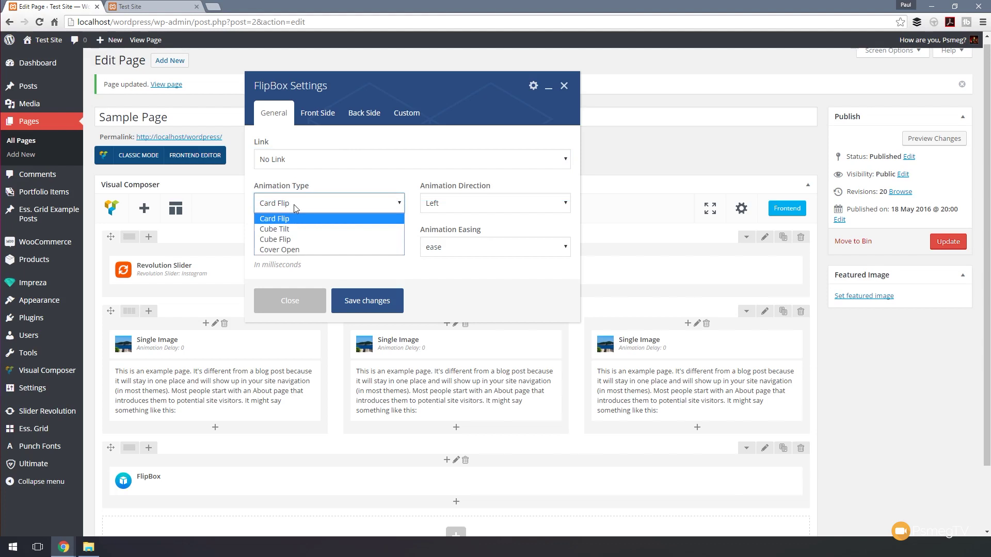
pyautogui.click(428, 178)
pyautogui.click(447, 201)
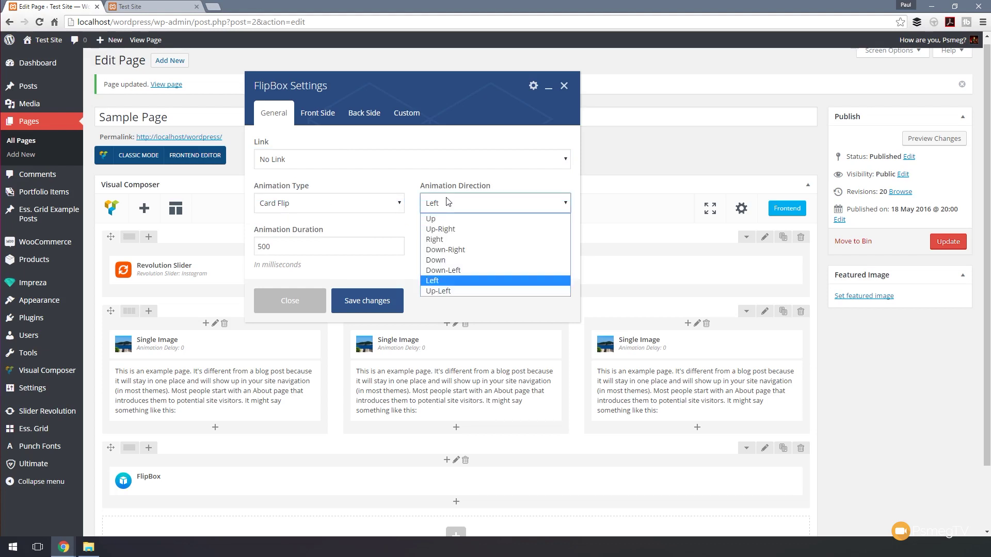
pyautogui.click(371, 181)
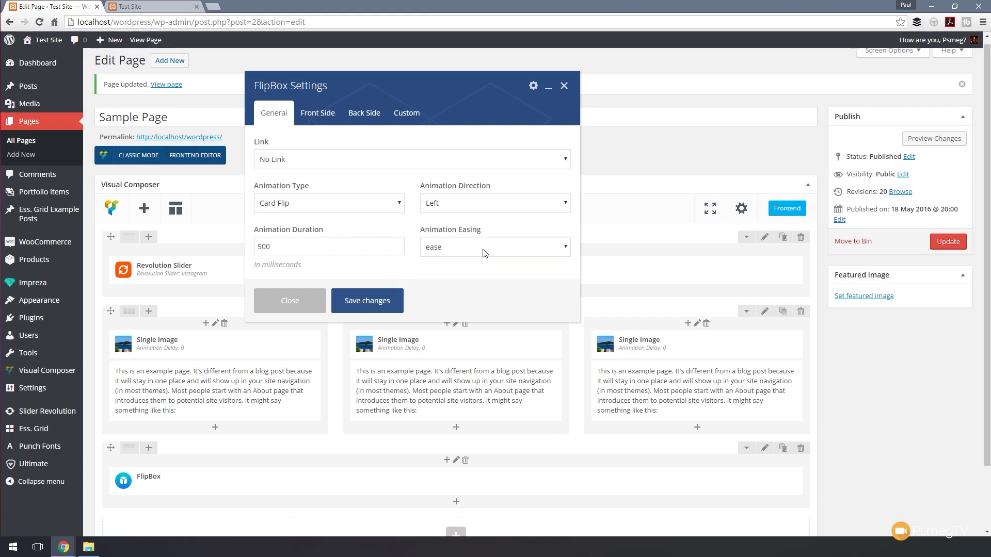
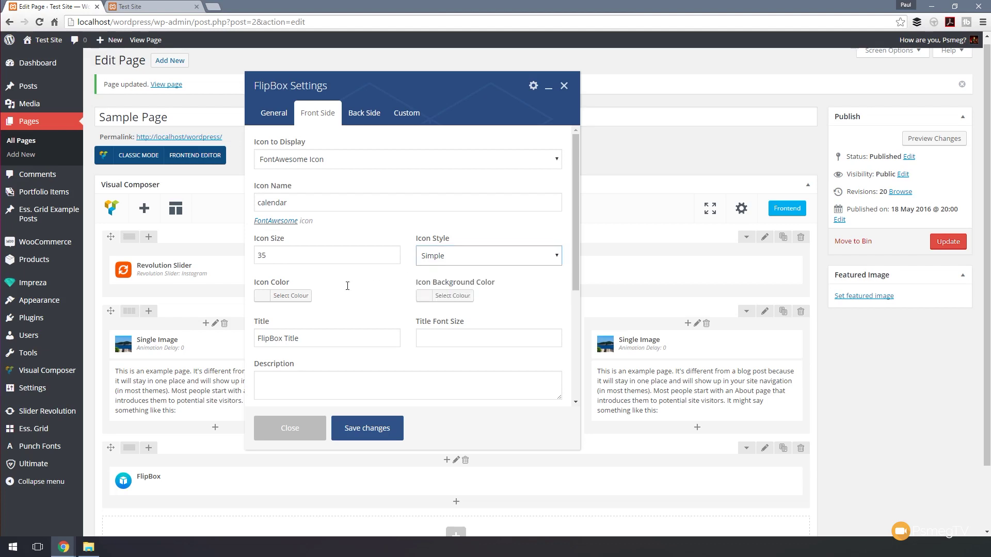
# Step: Set the FlipBox's front-side icon color to white
pyautogui.click(289, 296)
pyautogui.moveTo(278, 365); pyautogui.dragTo(255, 327)
pyautogui.click(237, 310)
# Step: Give the front-side icon the Circle Background style with a green (#81d742) background color
pyautogui.click(445, 257)
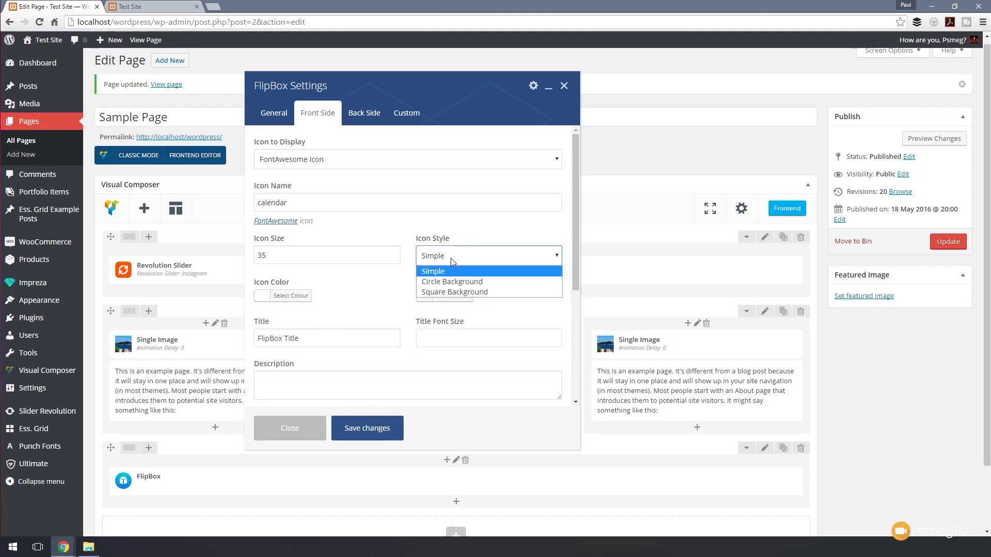
pyautogui.click(444, 278)
pyautogui.click(452, 297)
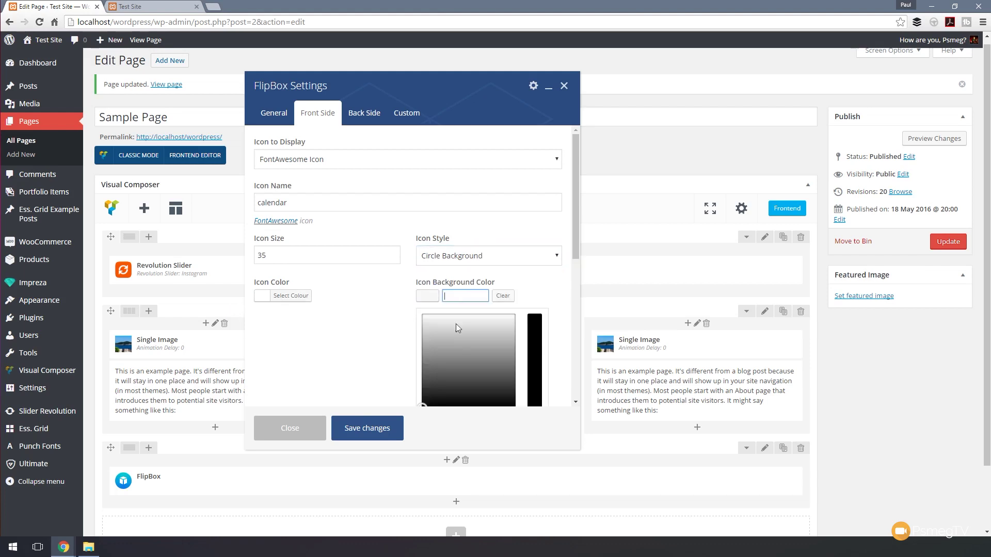
pyautogui.scroll(-4, 414, 301)
pyautogui.click(487, 208)
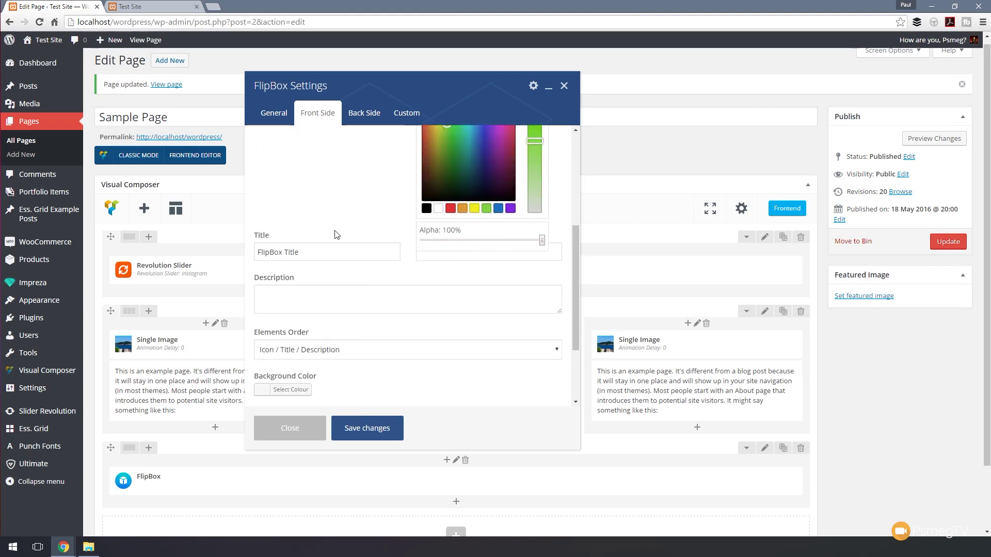
# Step: Change the FlipBox's front-side title to "My Flipbox"
pyautogui.scroll(2, 379, 205)
pyautogui.scroll(-1, 377, 274)
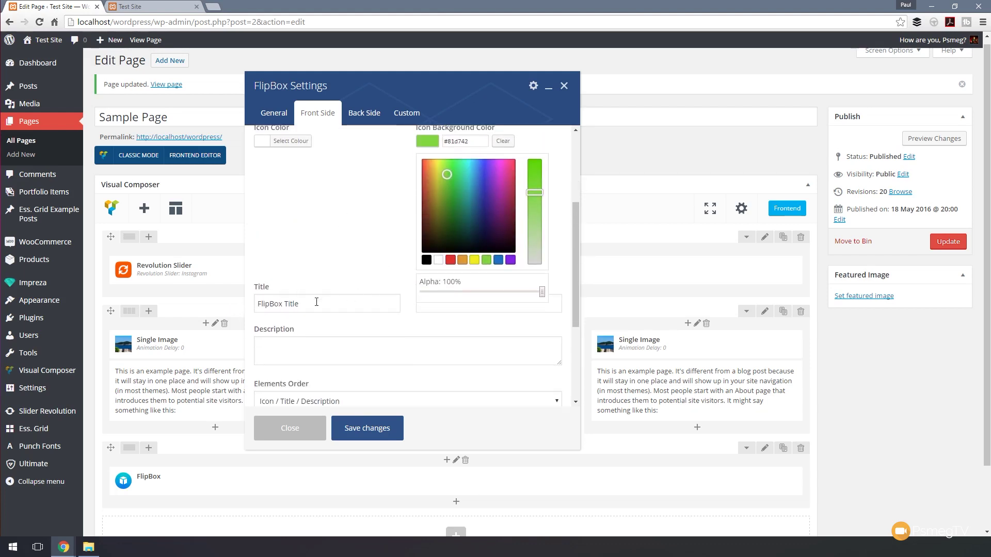
pyautogui.moveTo(317, 303); pyautogui.dragTo(245, 310)
pyautogui.write('My')
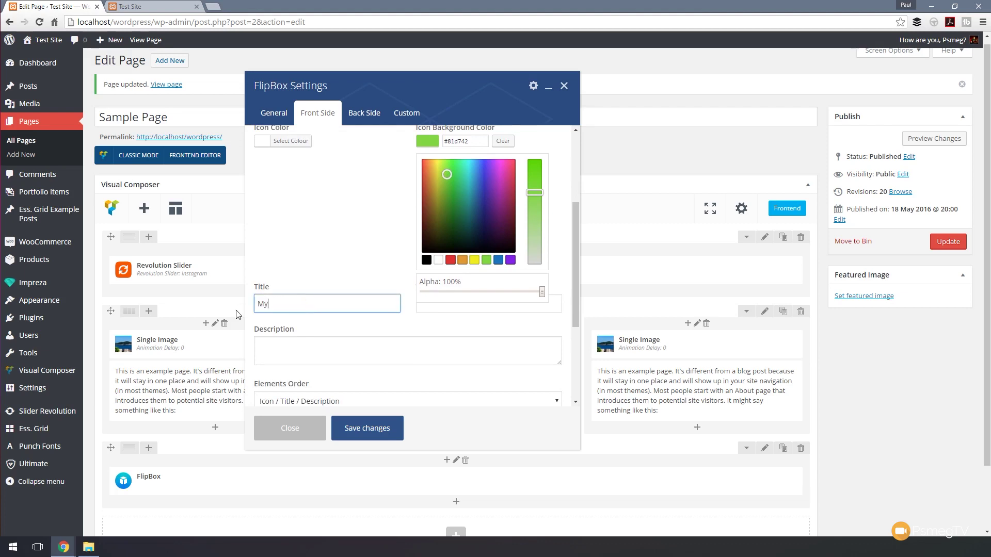
pyautogui.write(' Flipbox')
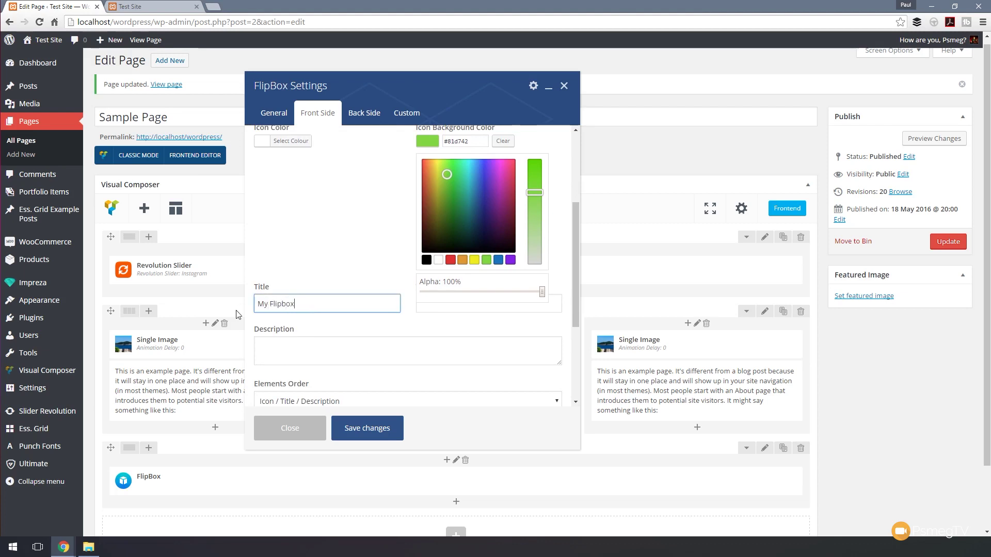
pyautogui.click(345, 340)
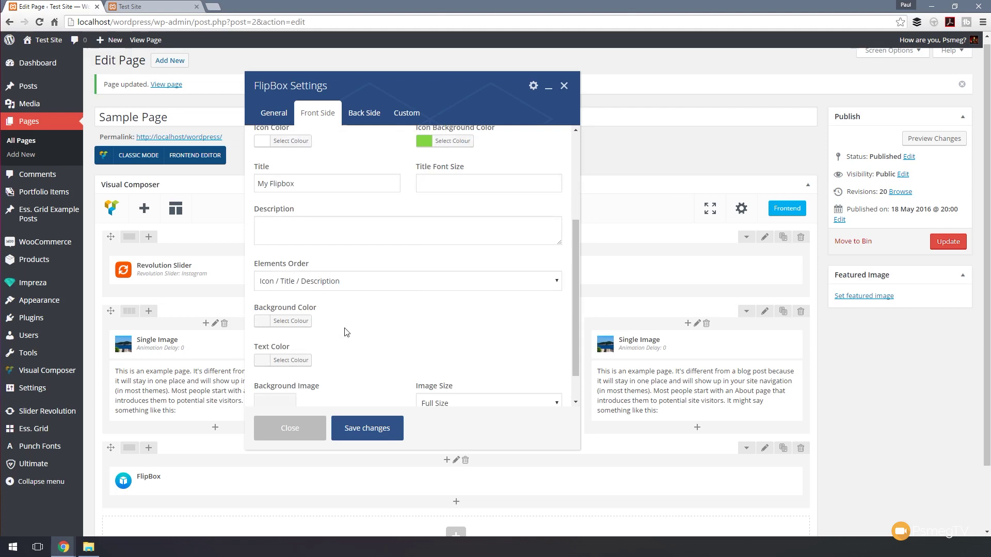
# Step: Paste the copied placeholder text into the front-side description and check the available elements orders, keeping Icon / Title / Description
pyautogui.click(298, 234)
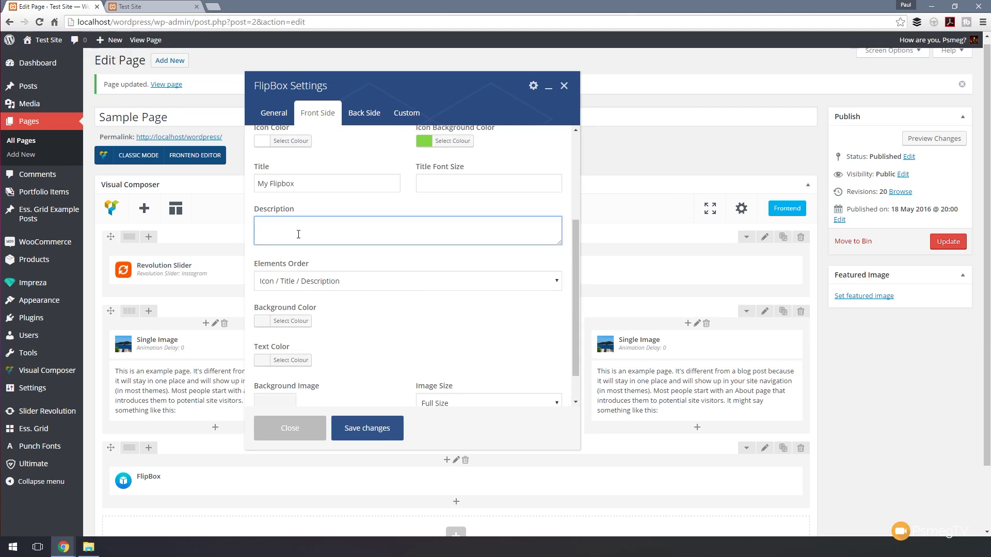
pyautogui.hotkey('ctrl', 'v')
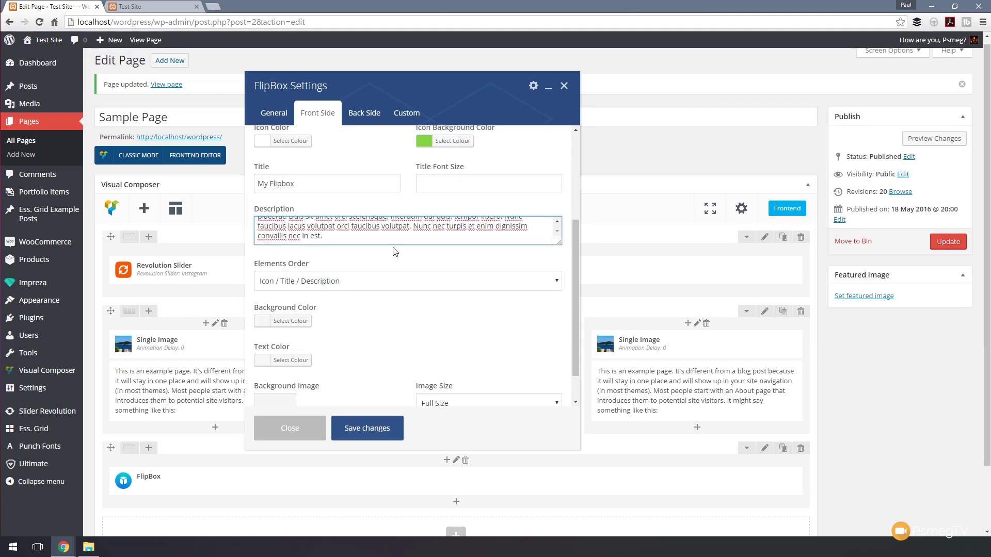
pyautogui.click(345, 267)
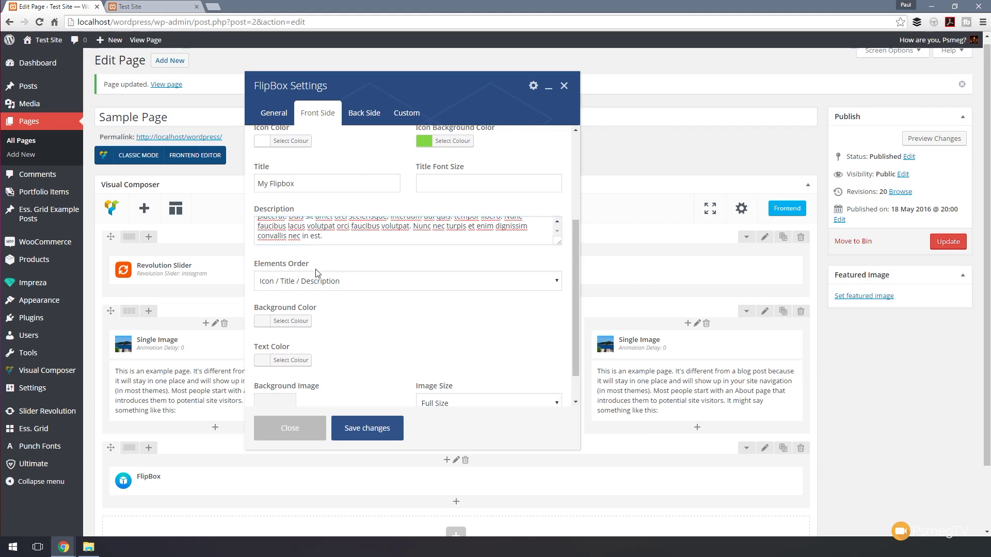
pyautogui.click(372, 282)
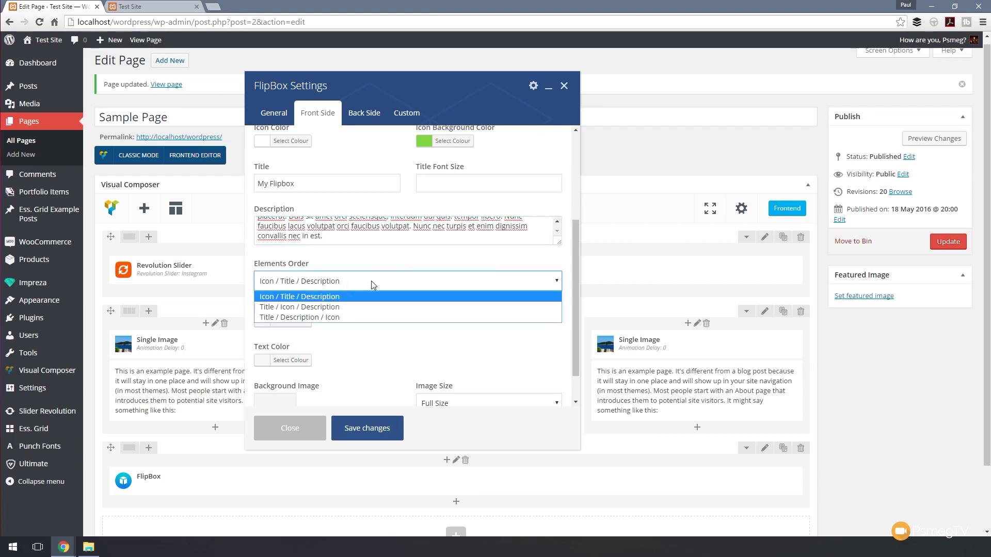
pyautogui.click(395, 345)
# Step: Set the front side's background color to green (#81d742) and lower its alpha to make it semi-transparent
pyautogui.click(289, 321)
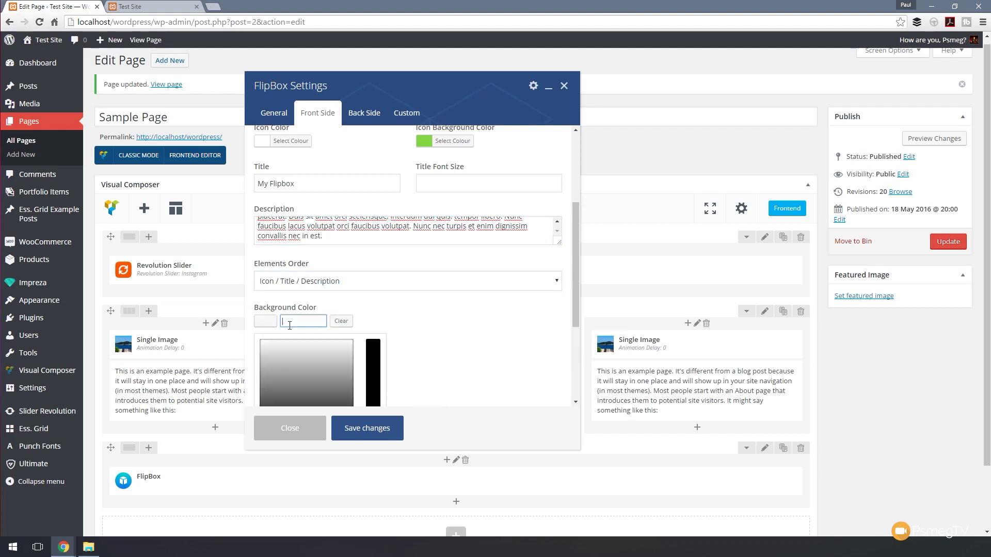
pyautogui.scroll(-2, 447, 335)
pyautogui.click(324, 337)
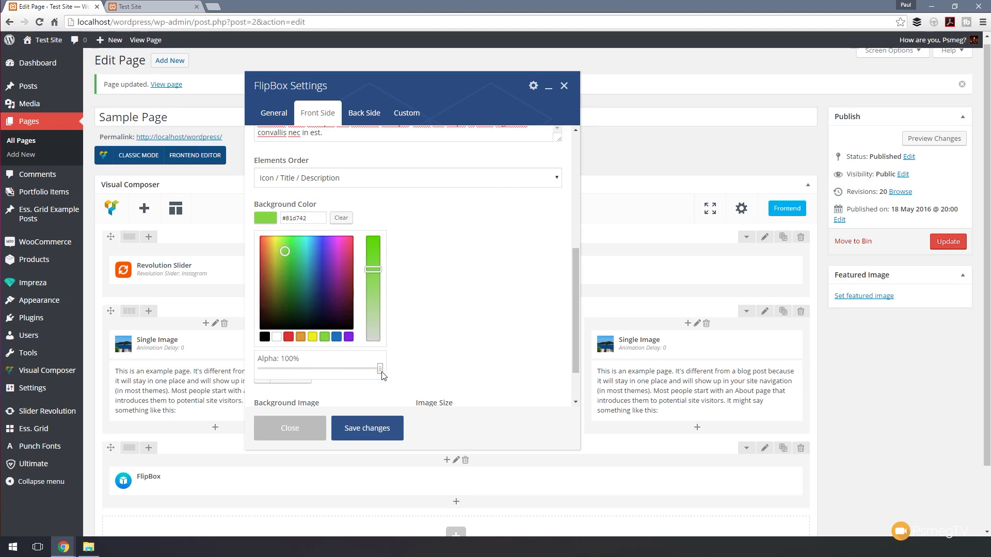
pyautogui.moveTo(382, 373); pyautogui.dragTo(320, 373)
pyautogui.click(448, 279)
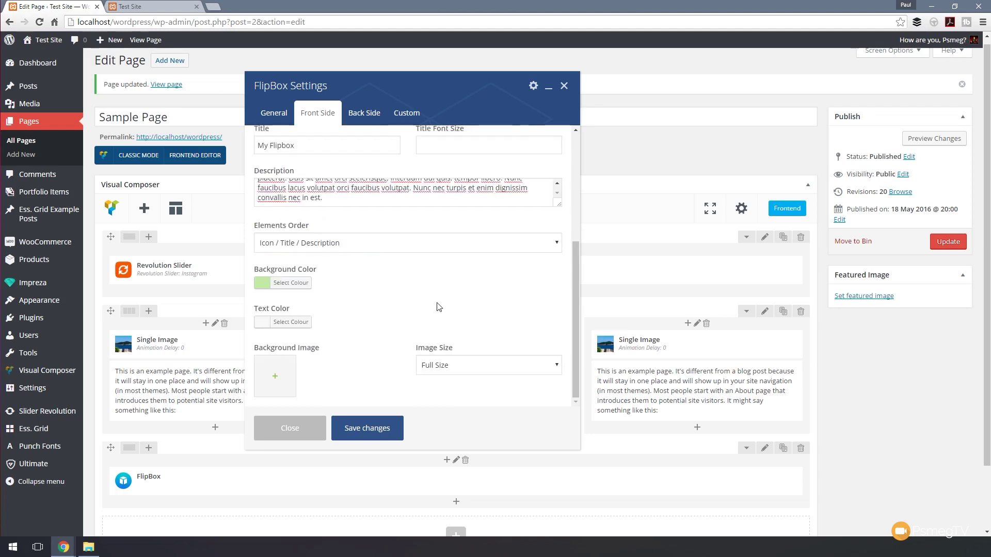
# Step: Set the front side's text color to dark grey (#3a3a3a)
pyautogui.click(292, 323)
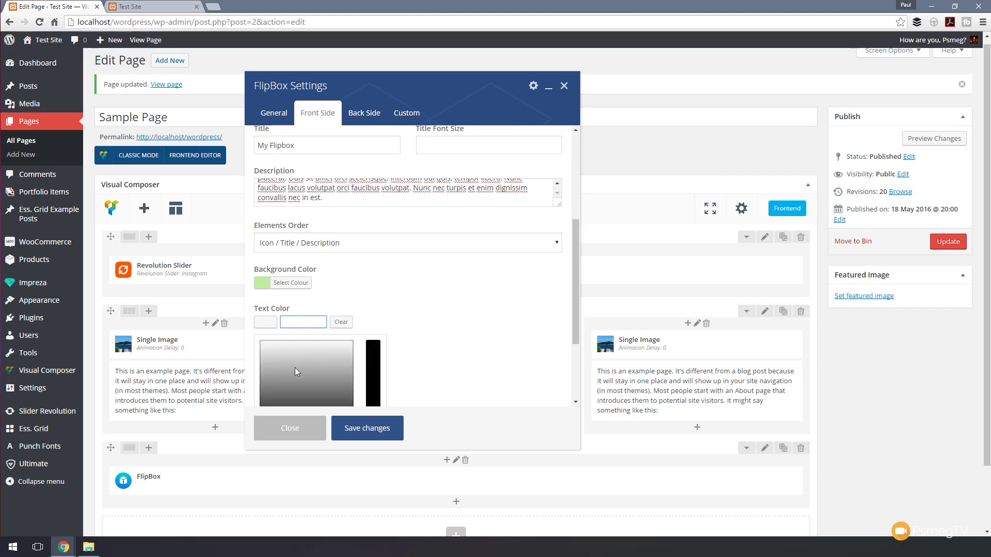
pyautogui.scroll(-2, 432, 326)
pyautogui.moveTo(290, 282); pyautogui.dragTo(240, 309)
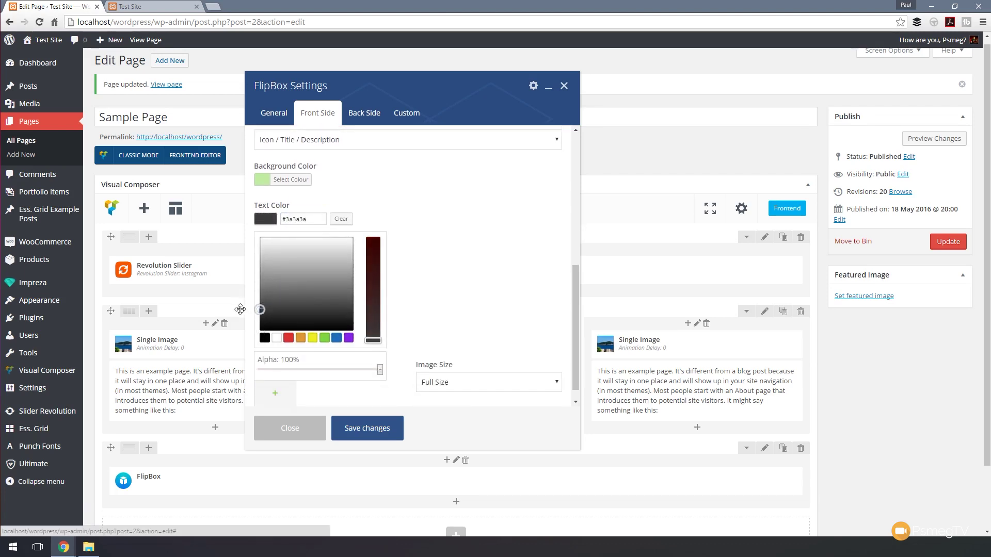
pyautogui.click(392, 237)
# Step: Check the image size options available for the front side's background image, keeping Full Size
pyautogui.scroll(-2, 418, 303)
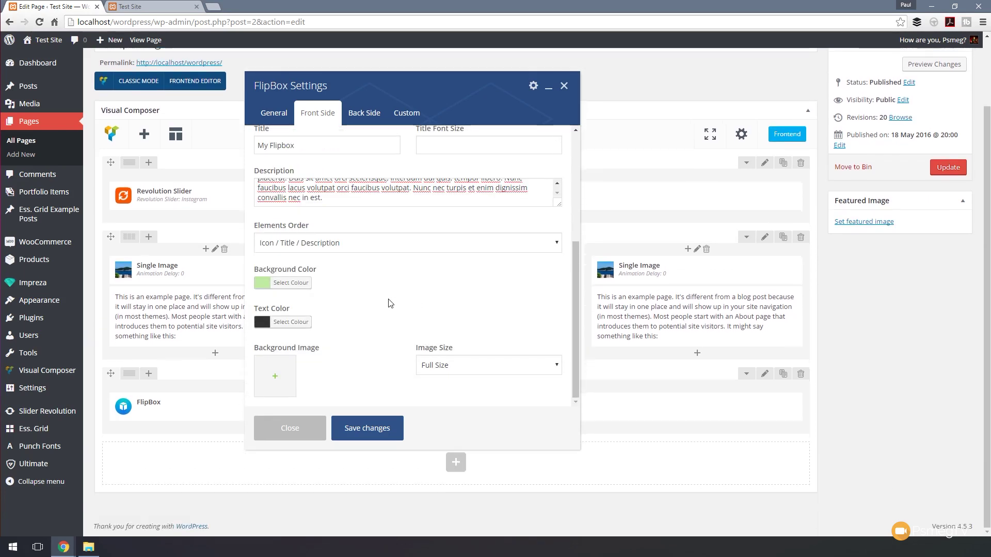
pyautogui.click(471, 364)
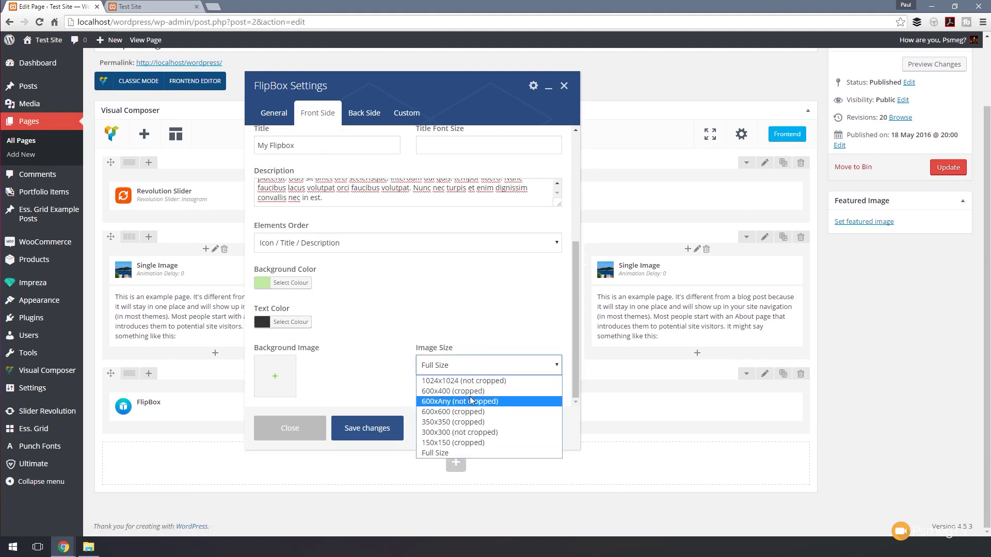
pyautogui.click(457, 301)
pyautogui.scroll(3, 439, 330)
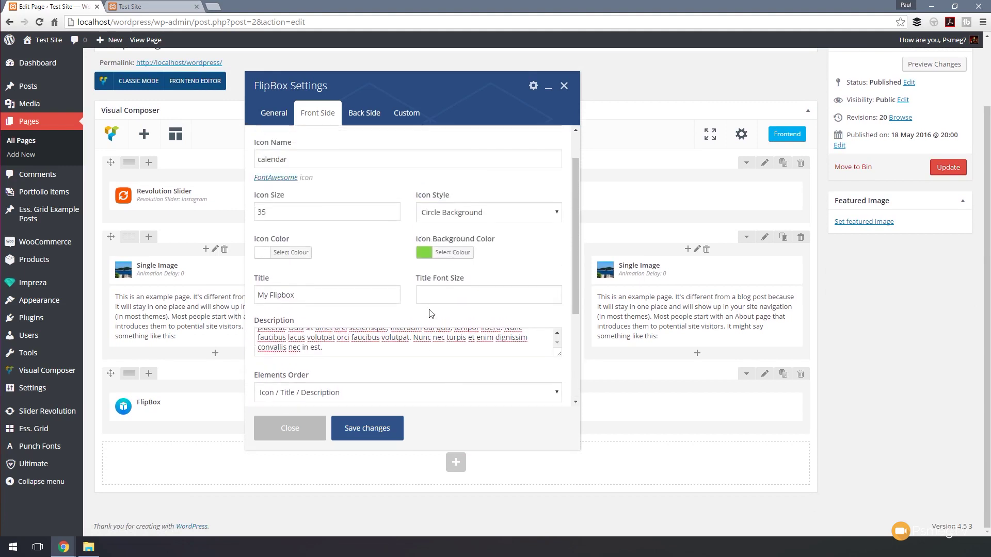
# Step: Set the back side's title font size to 25px and paste the placeholder text into its description
pyautogui.click(377, 114)
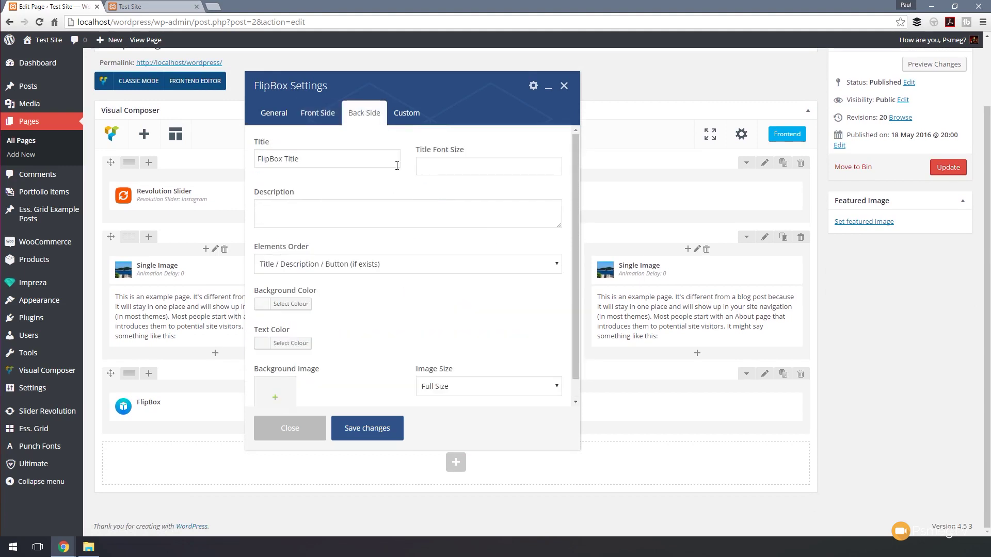
pyautogui.click(468, 168)
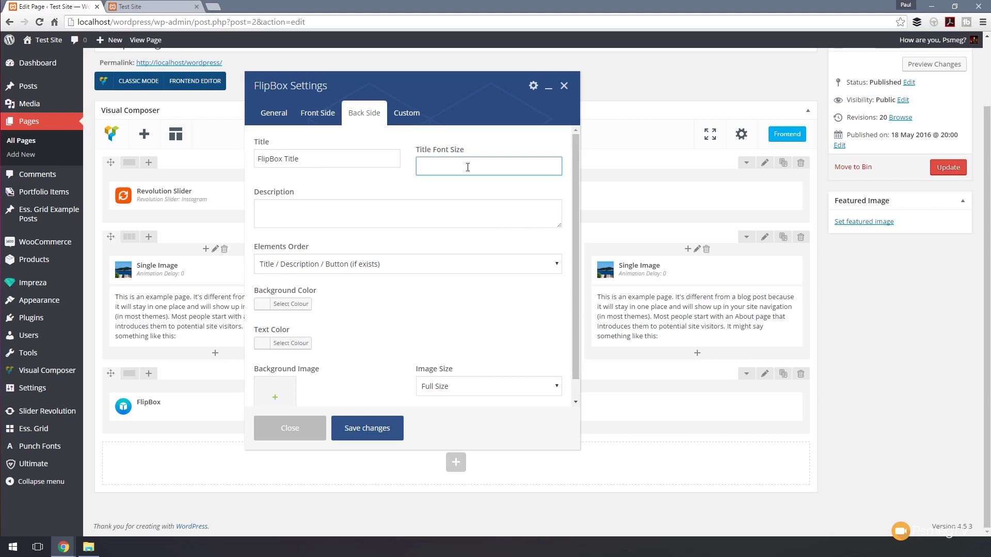
pyautogui.click(338, 221)
pyautogui.hotkey('ctrl', 'v')
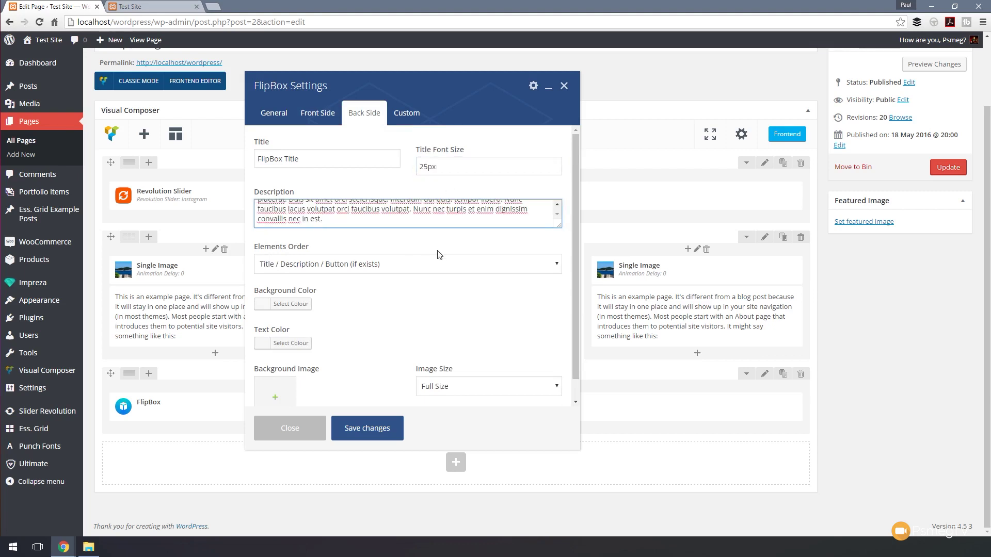
# Step: Set the back side's background color to blue (#1e73be)
pyautogui.scroll(-1, 417, 315)
pyautogui.click(291, 283)
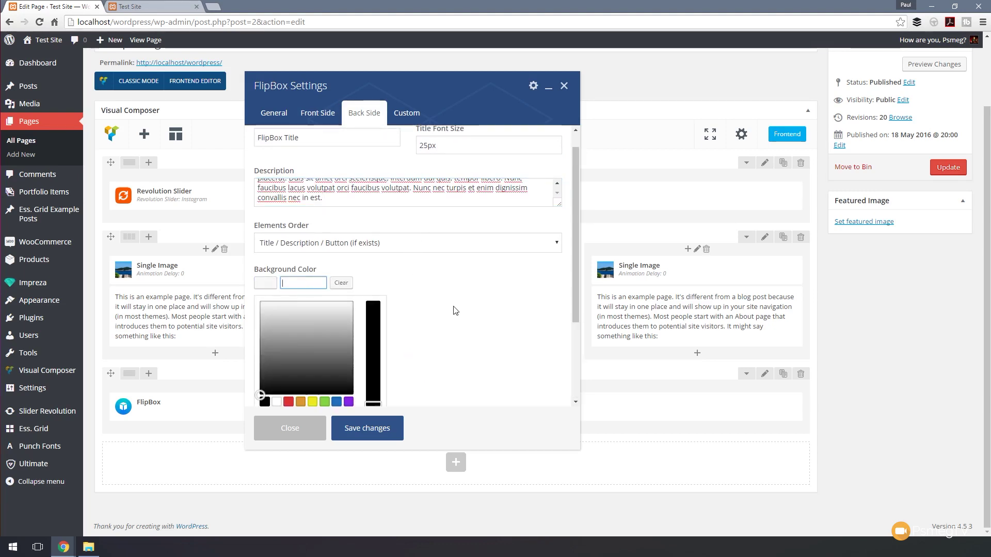
pyautogui.scroll(-2, 454, 310)
pyautogui.click(336, 350)
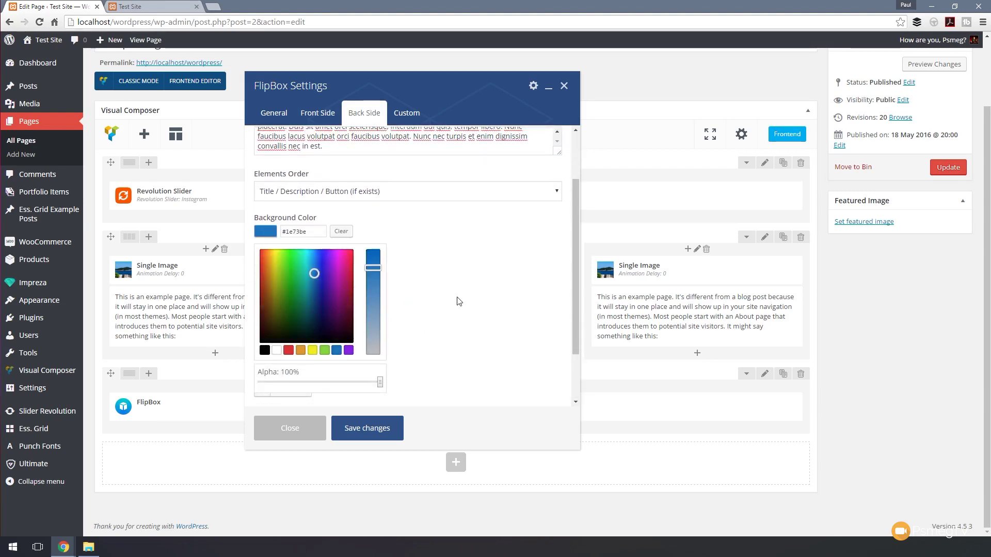
pyautogui.click(424, 347)
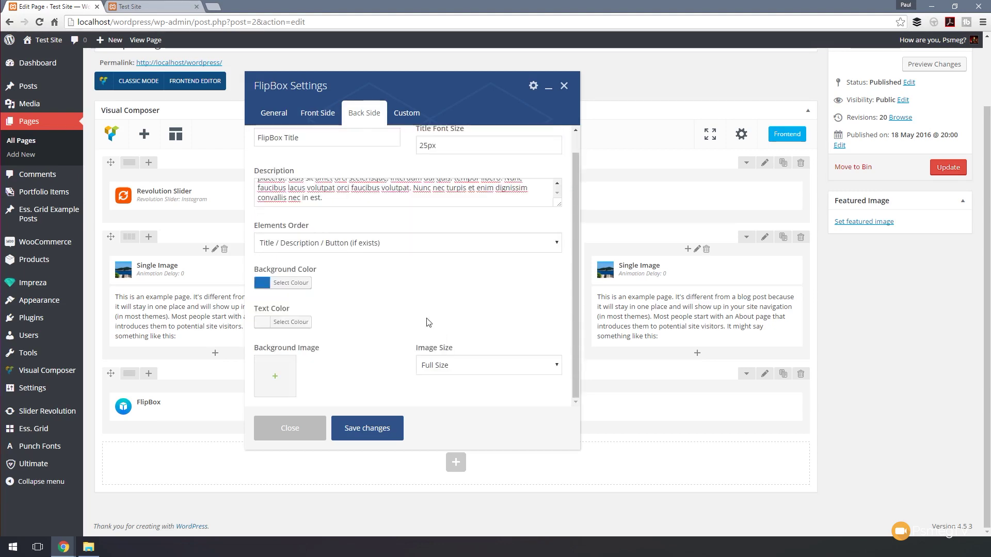
# Step: Set the back side's text color to white
pyautogui.click(290, 323)
pyautogui.click(462, 309)
pyautogui.scroll(3, 370, 316)
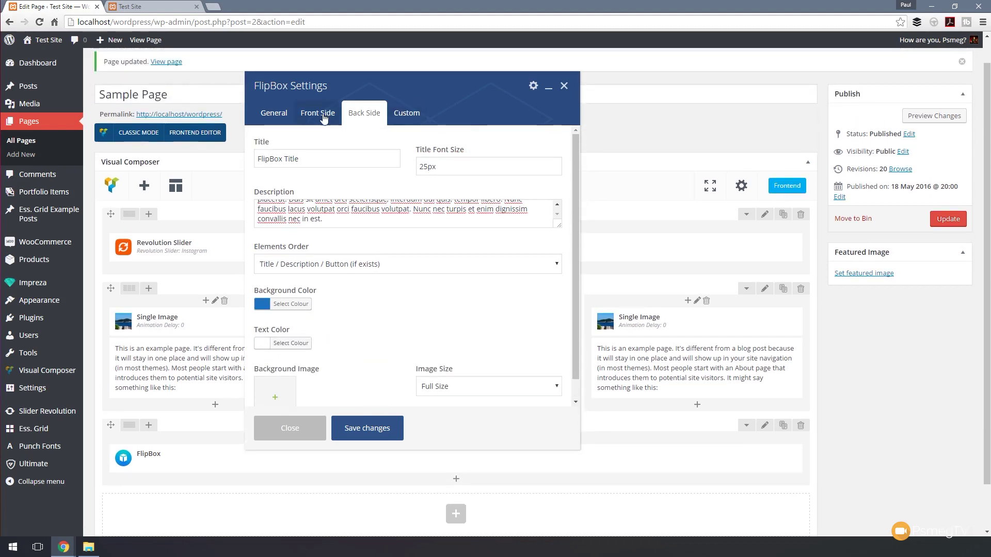
# Step: Recheck the FlipBox's front-side and general settings and save the changes
pyautogui.click(320, 114)
pyautogui.click(285, 117)
pyautogui.click(321, 115)
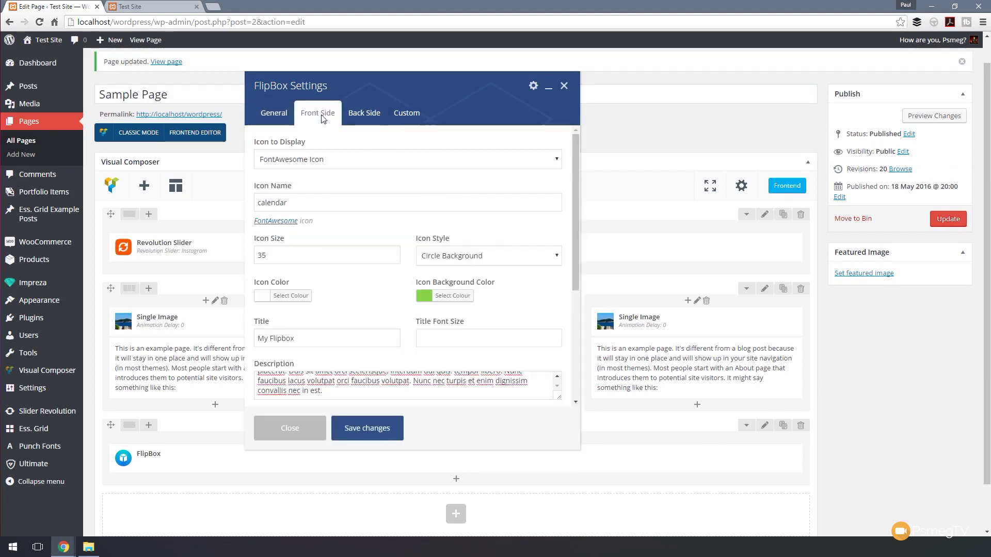
pyautogui.click(359, 432)
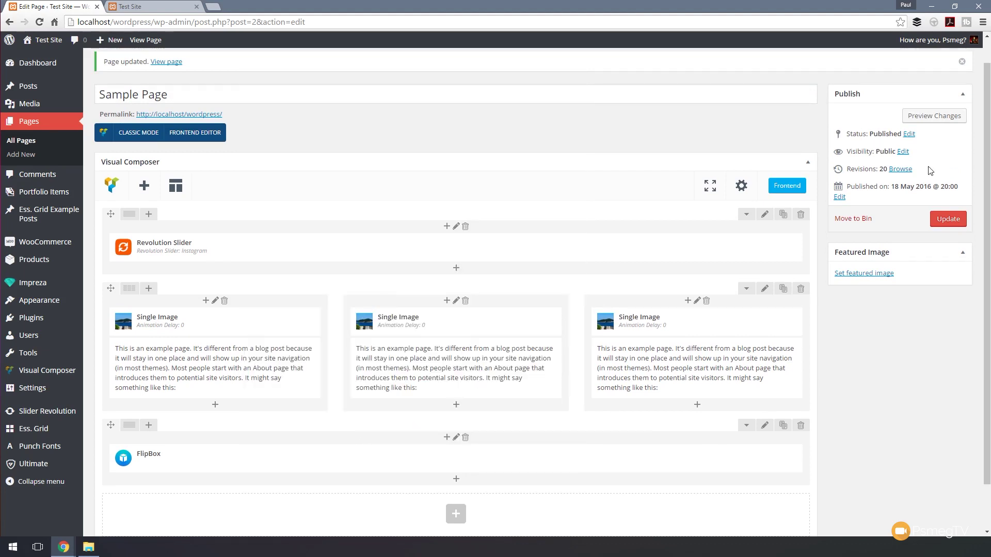
# Step: Update the page and reload the live Test Site to check the FlipBox's appearance and flip animation
pyautogui.click(949, 220)
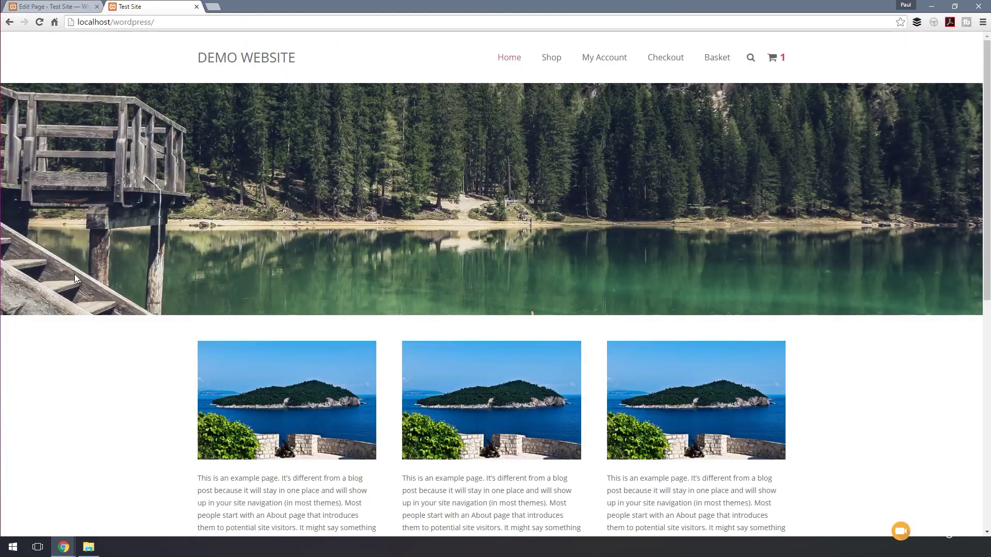
pyautogui.click(39, 22)
pyautogui.scroll(-7, 130, 367)
pyautogui.scroll(-2, 106, 357)
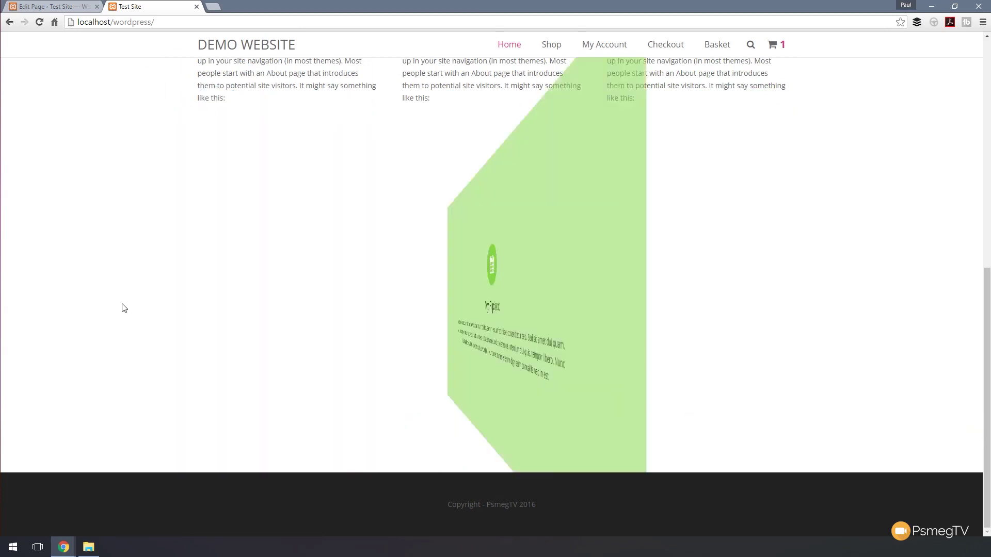
# Step: Return to the page editor and set the mountain lake photo as the FlipBox's front-side background image
pyautogui.click(66, 9)
pyautogui.scroll(-3, 436, 182)
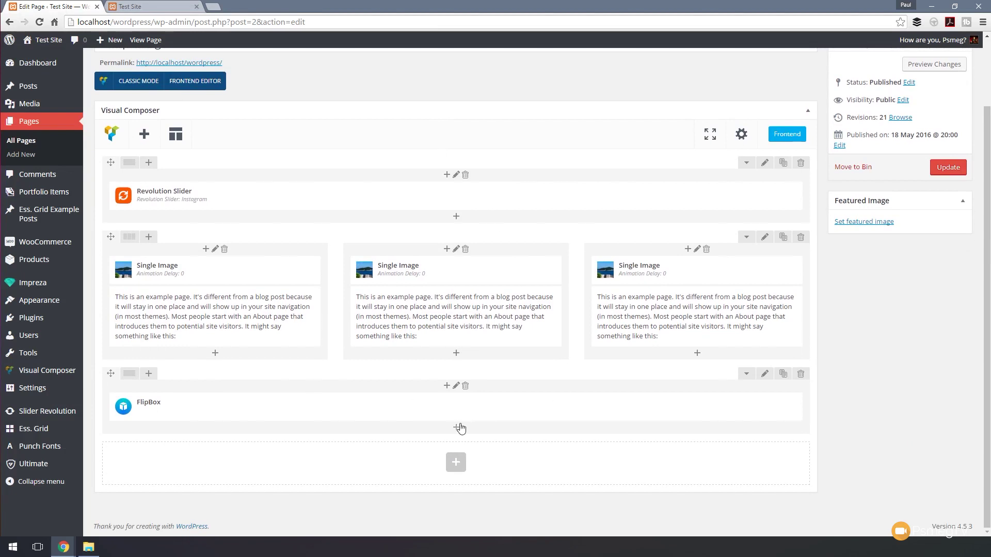
pyautogui.click(458, 405)
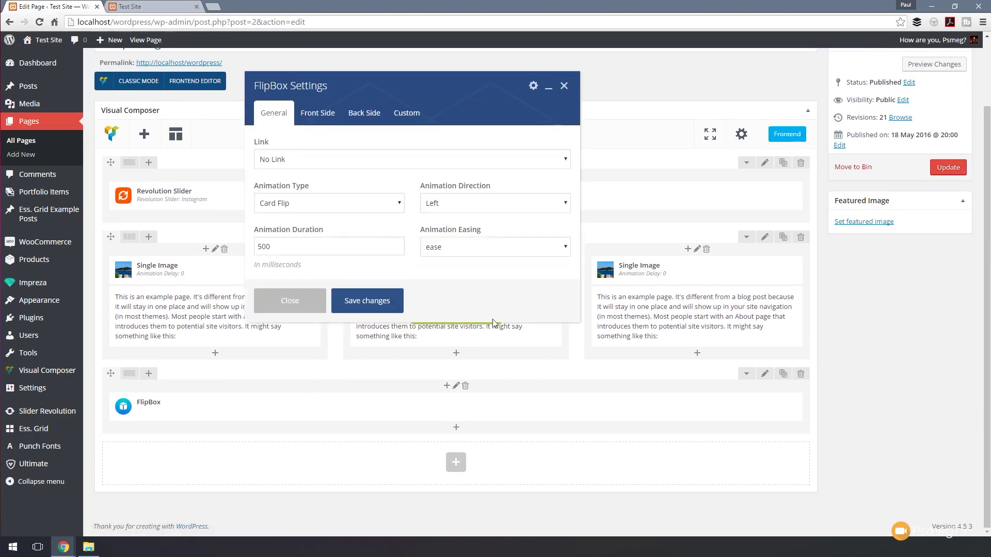
pyautogui.click(324, 114)
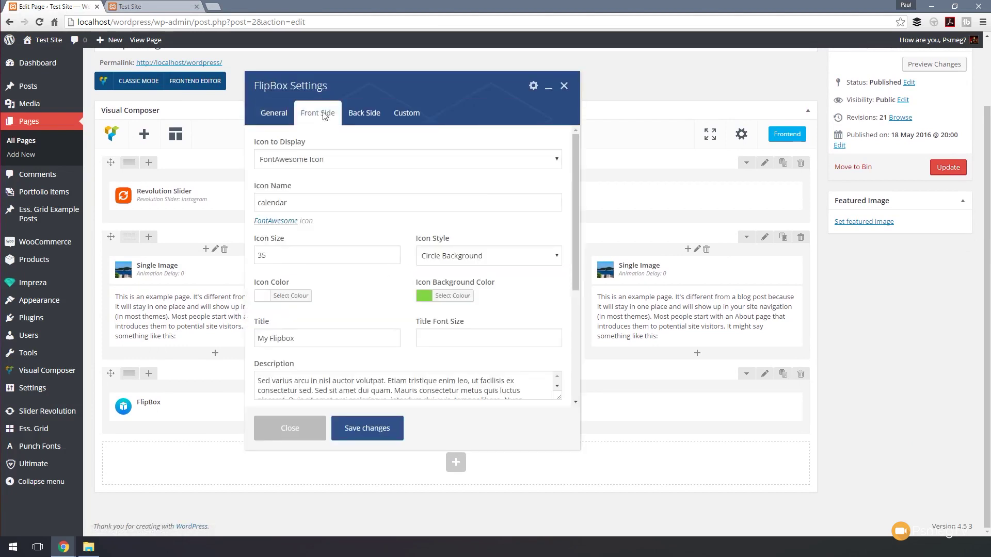
pyautogui.scroll(-1, 358, 302)
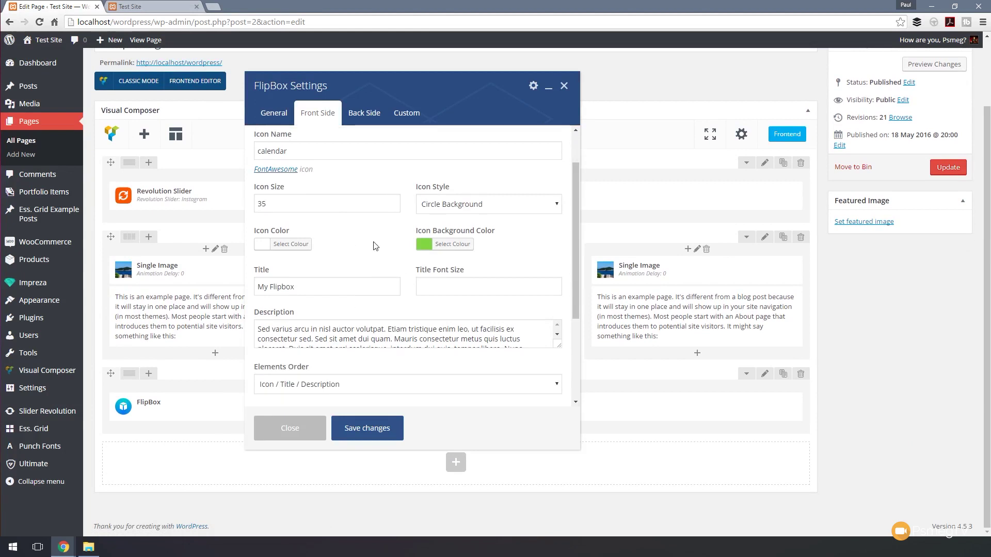
pyautogui.scroll(-3, 375, 246)
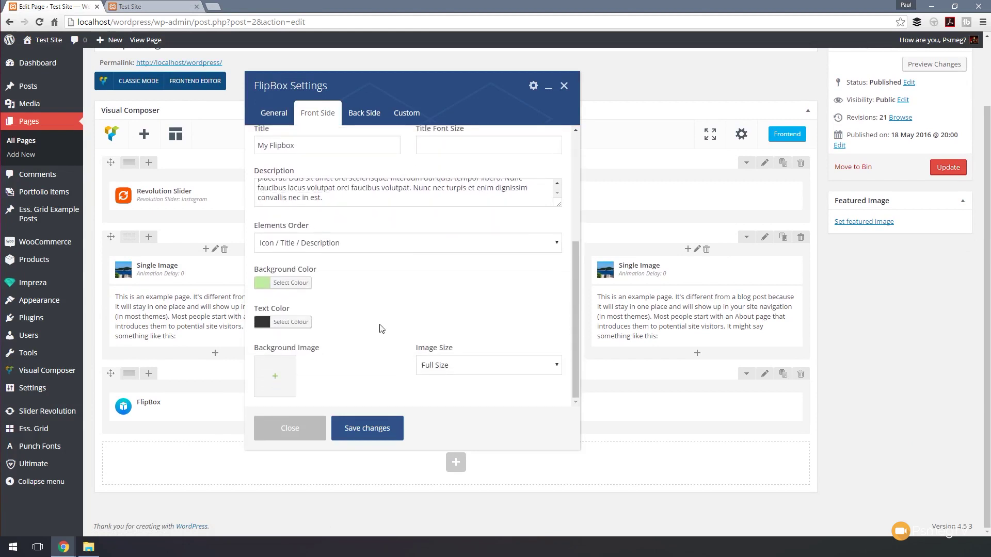
pyautogui.click(274, 375)
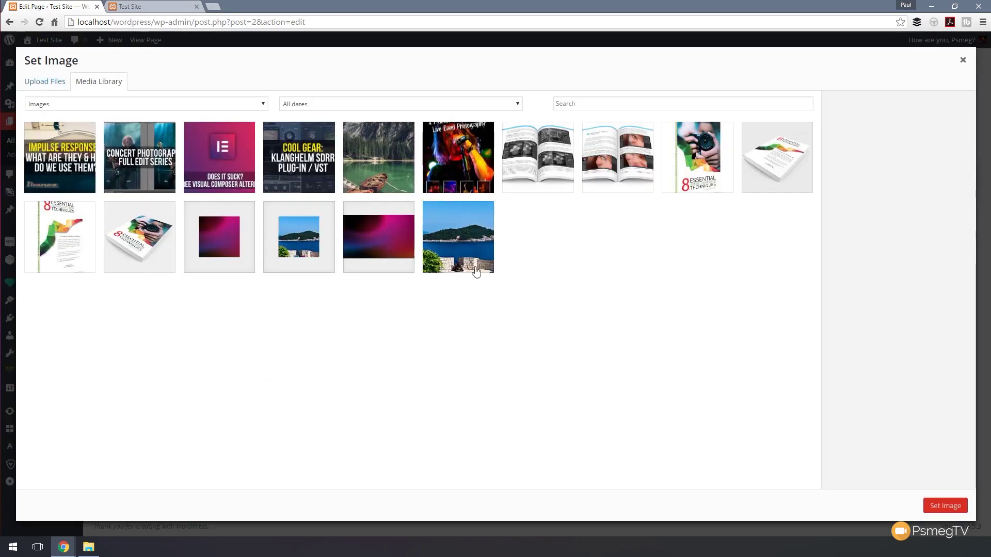
pyautogui.click(380, 173)
pyautogui.click(944, 507)
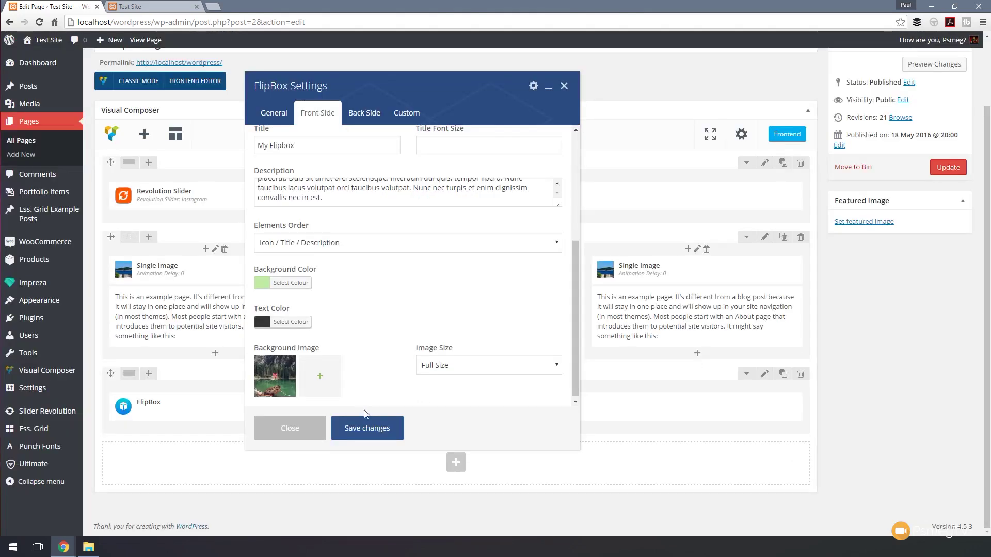
# Step: Set the FlipBox animation to Cube Flip, direction Up-Right, easing easeInOutCirc, and save the changes
pyautogui.click(272, 113)
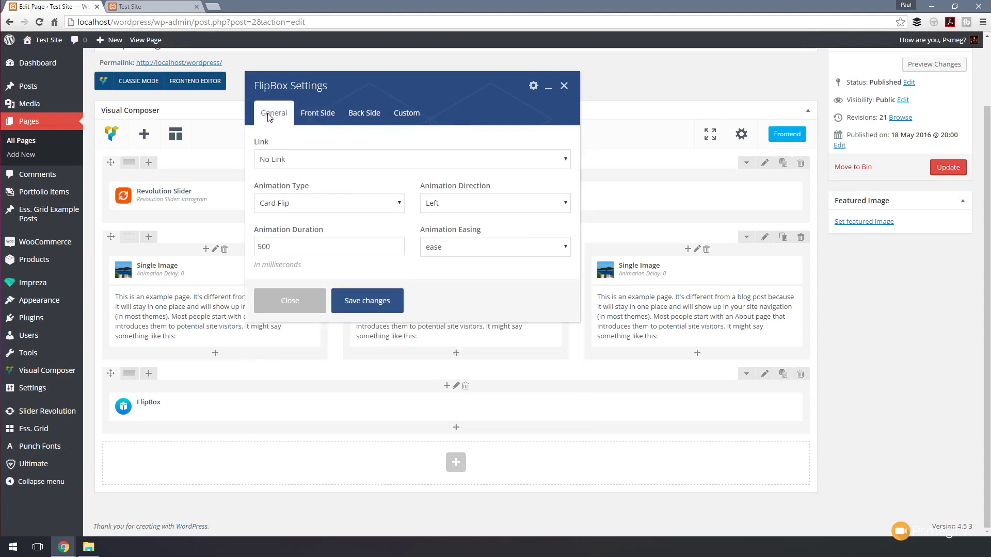
pyautogui.click(326, 207)
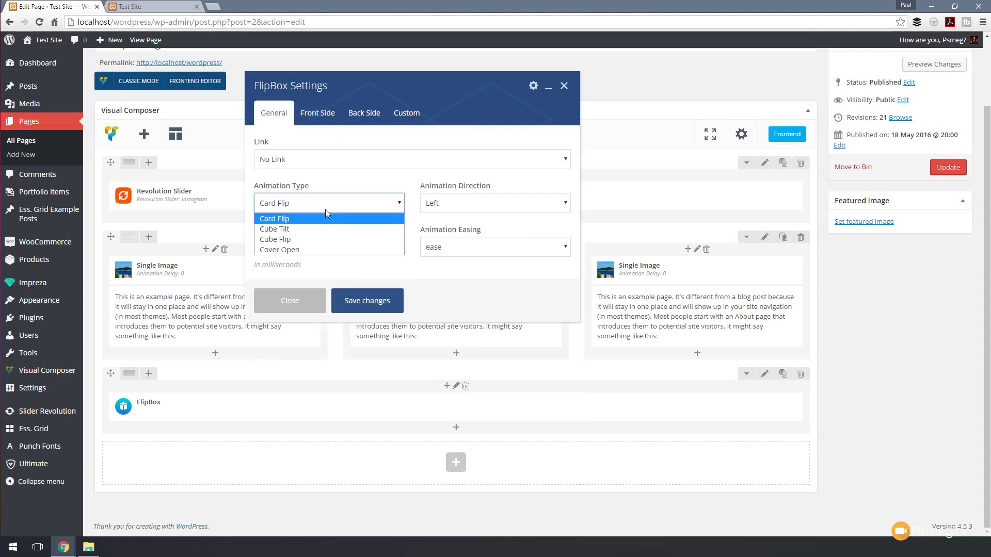
pyautogui.click(310, 240)
pyautogui.click(467, 208)
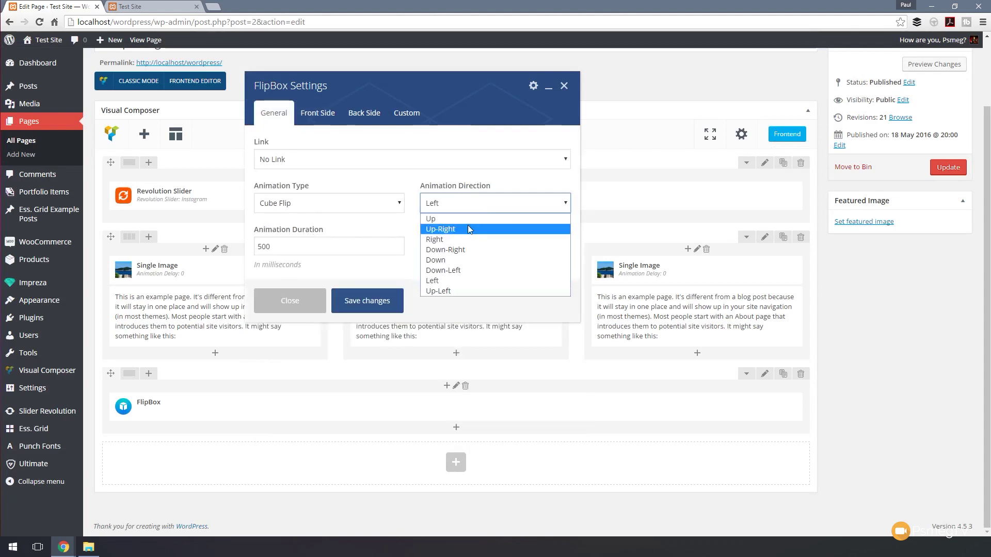
pyautogui.click(468, 225)
pyautogui.click(462, 253)
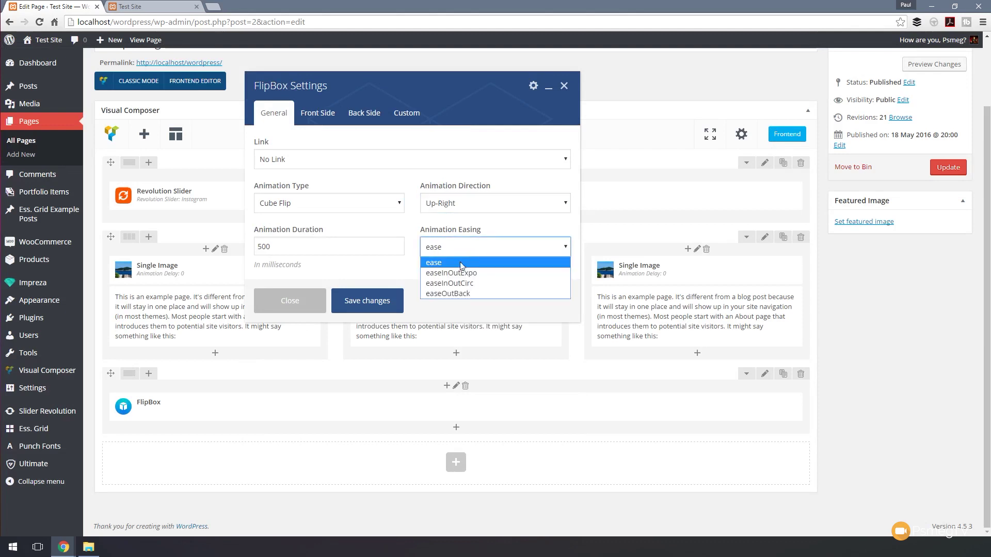
pyautogui.click(492, 288)
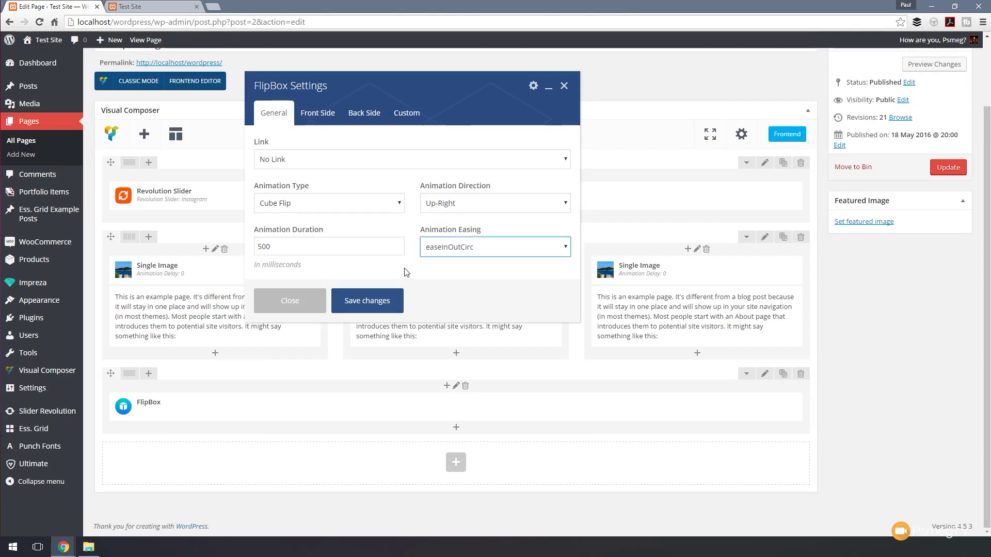
pyautogui.click(376, 300)
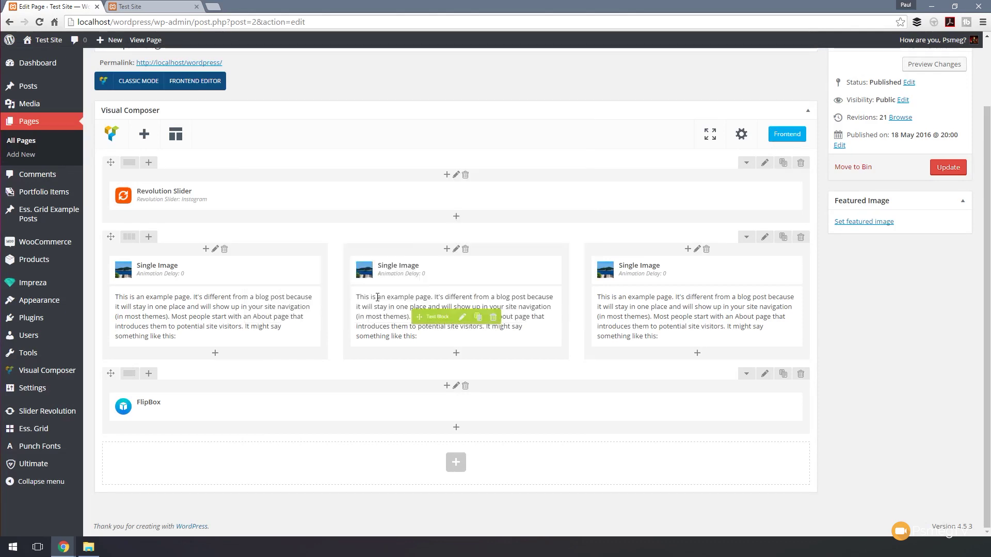
# Step: Update the page and reload the live Test Site to inspect the FlipBox with its background photo
pyautogui.click(945, 171)
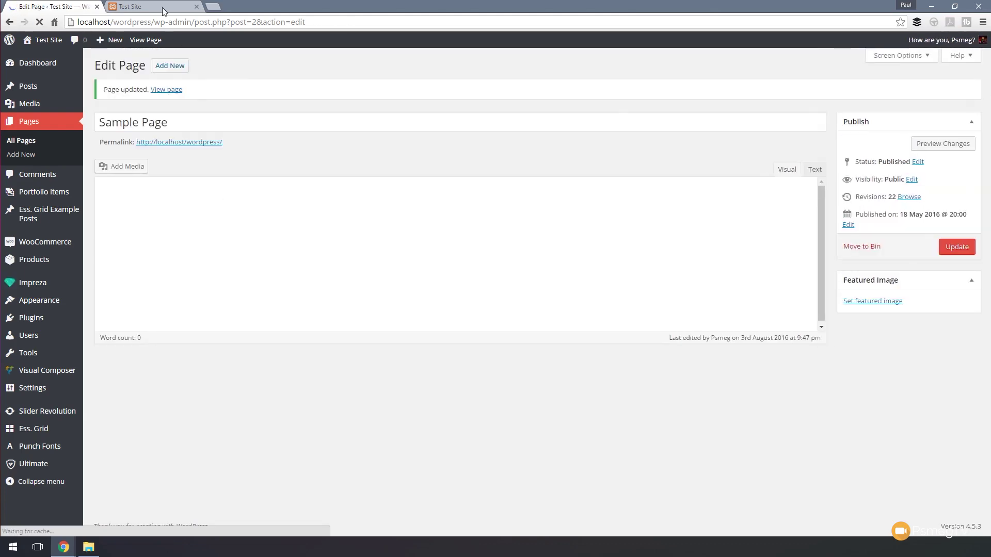
pyautogui.click(162, 7)
pyautogui.click(40, 21)
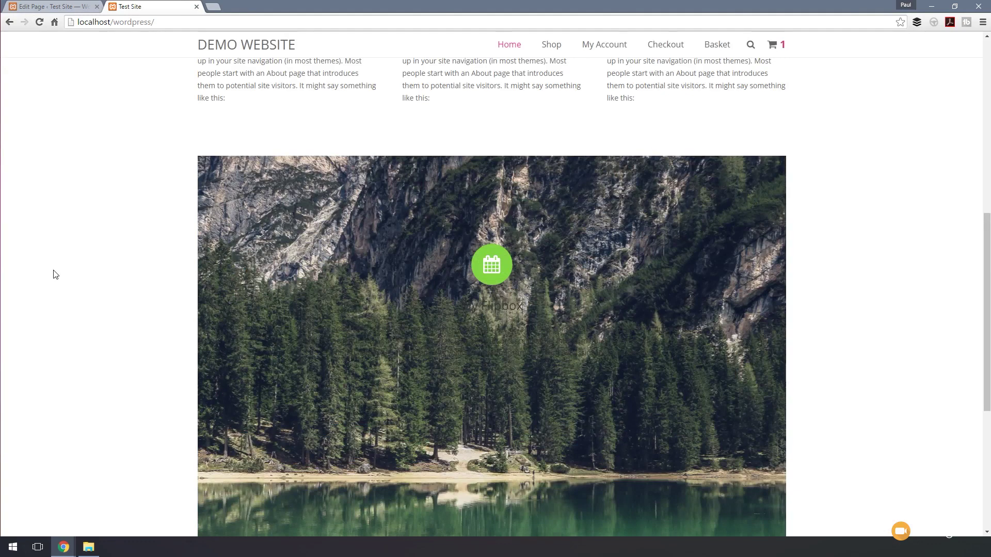
pyautogui.scroll(-6, 56, 274)
pyautogui.scroll(2, 56, 275)
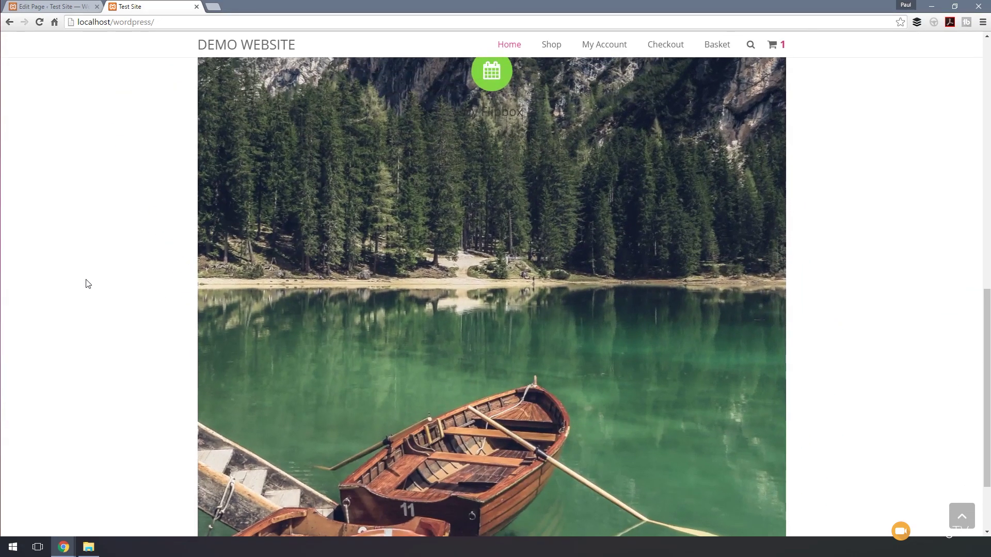
pyautogui.scroll(2, 88, 284)
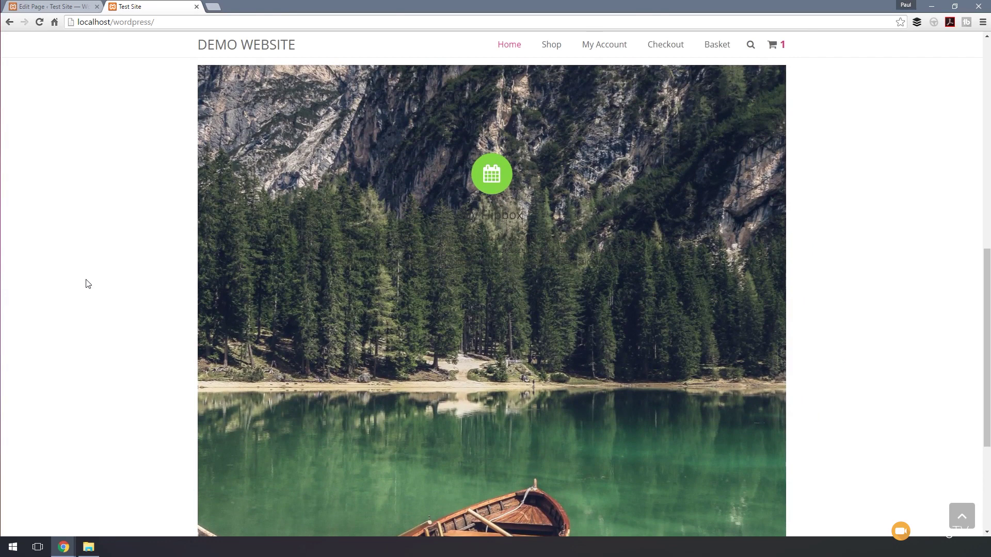
# Step: Add a CodeLights Interactive Banner to the empty row in the page editor, using the colorswirls image at 600x600 (cropped)
pyautogui.click(78, 8)
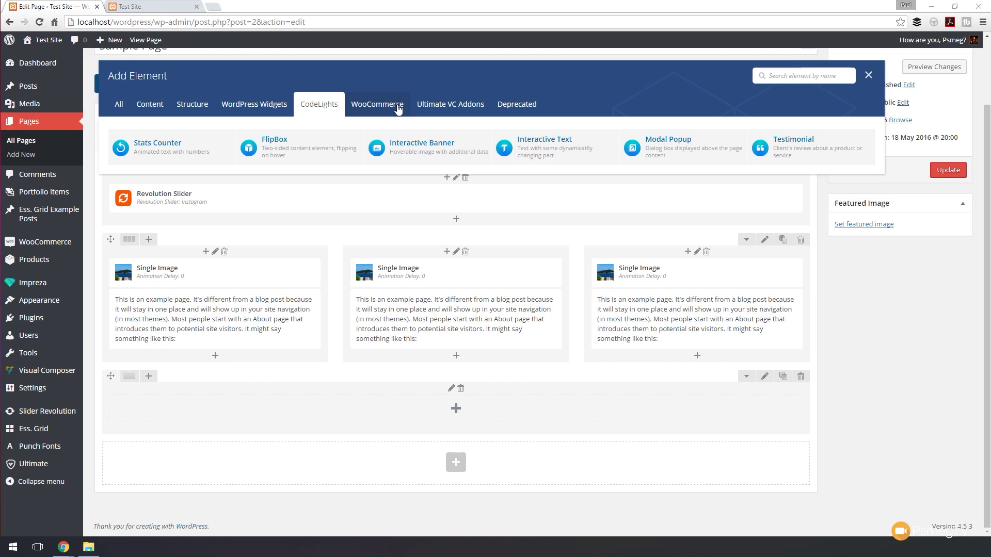
pyautogui.click(424, 147)
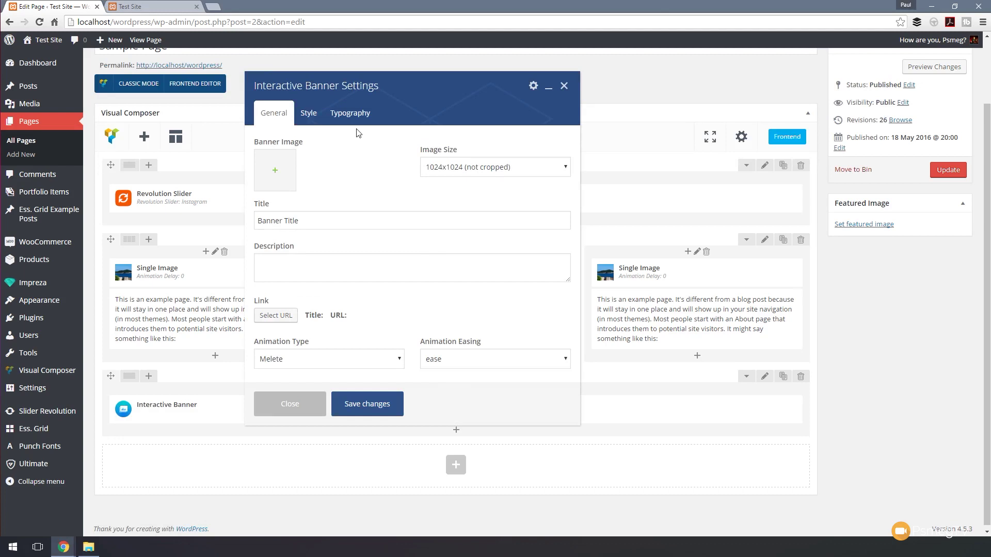
pyautogui.click(278, 177)
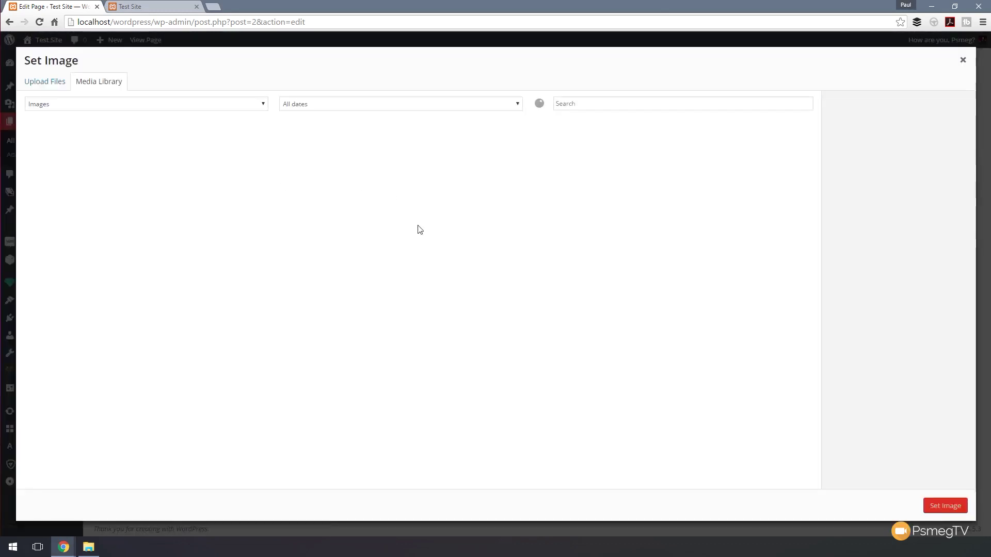
pyautogui.click(375, 239)
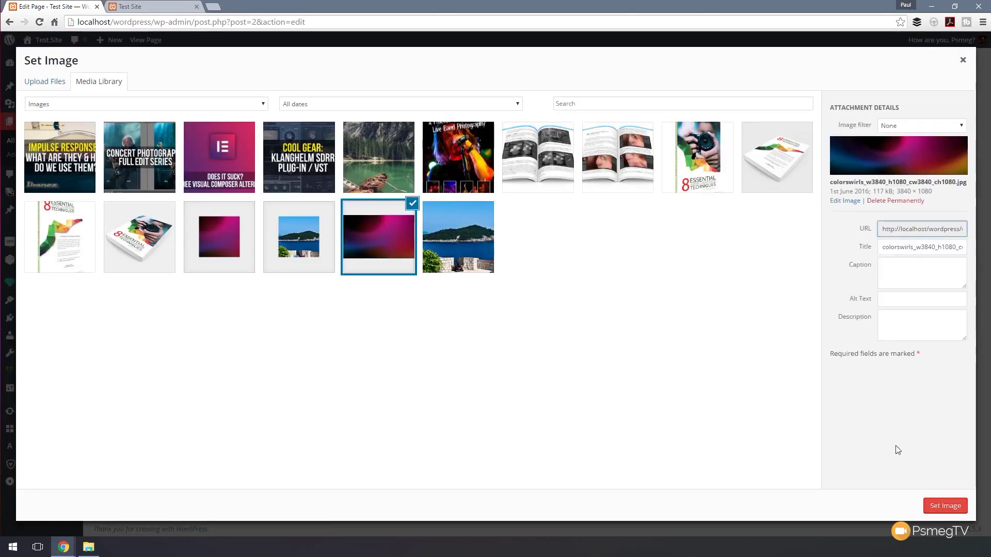
pyautogui.click(954, 505)
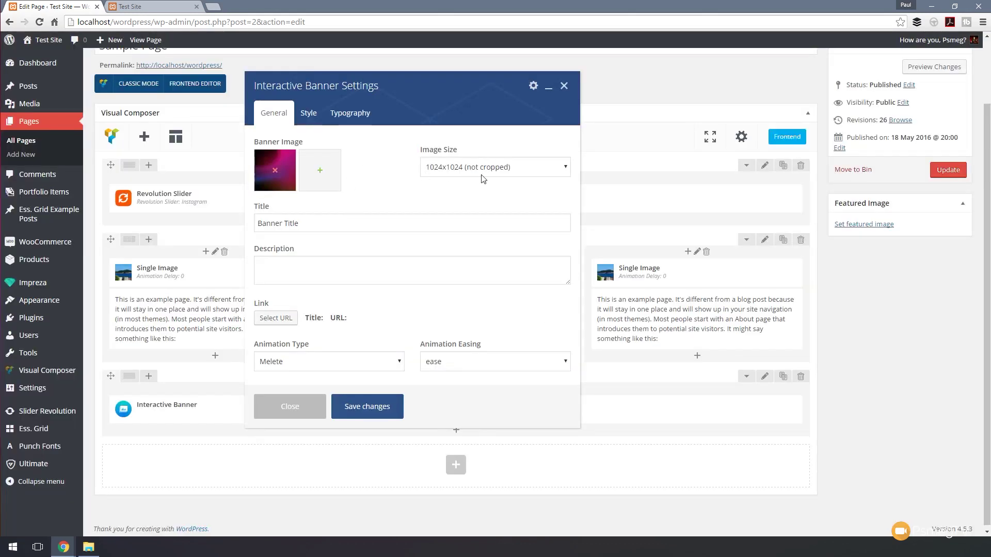
pyautogui.click(483, 172)
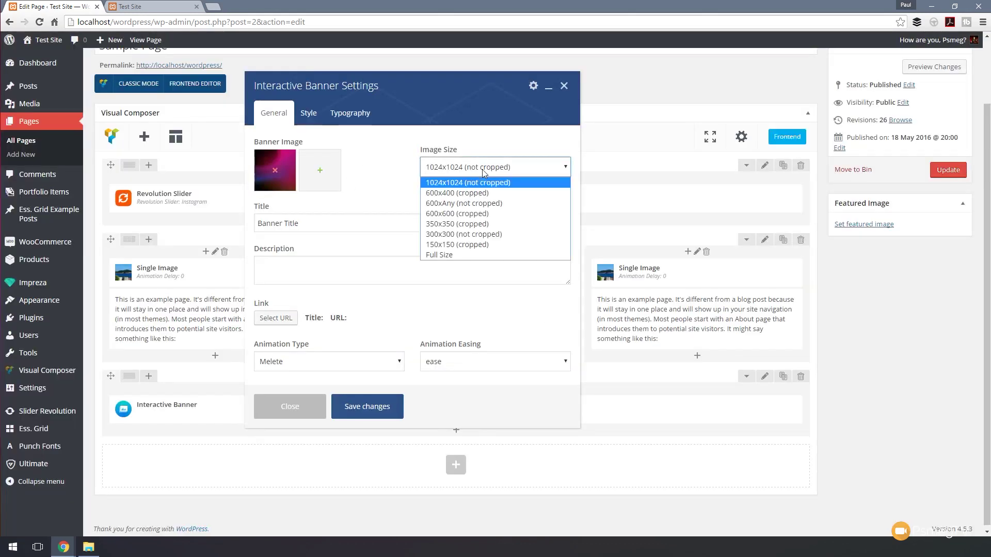
pyautogui.click(485, 215)
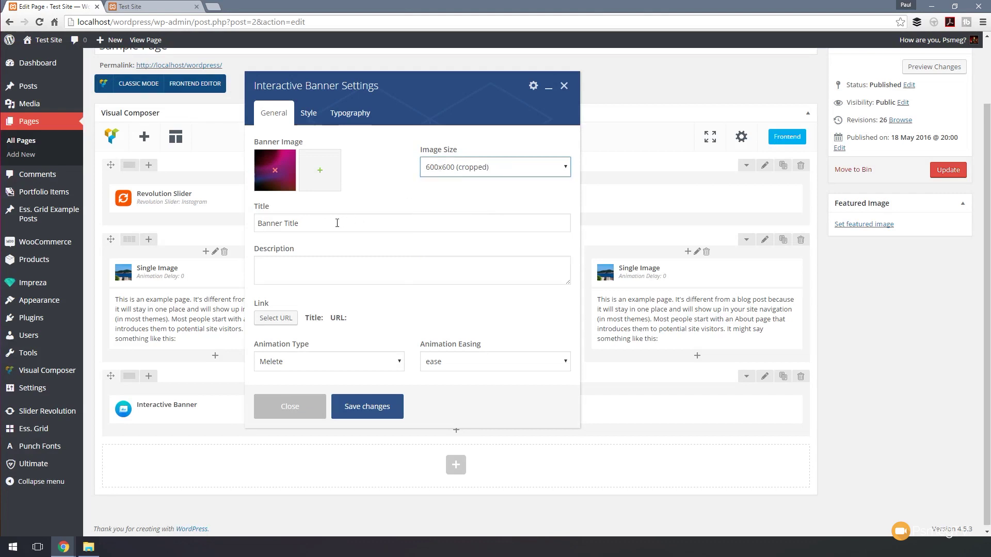
# Step: Title the banner "This is my banner" and paste the placeholder Latin paragraph as its description
pyautogui.moveTo(311, 228); pyautogui.dragTo(210, 226)
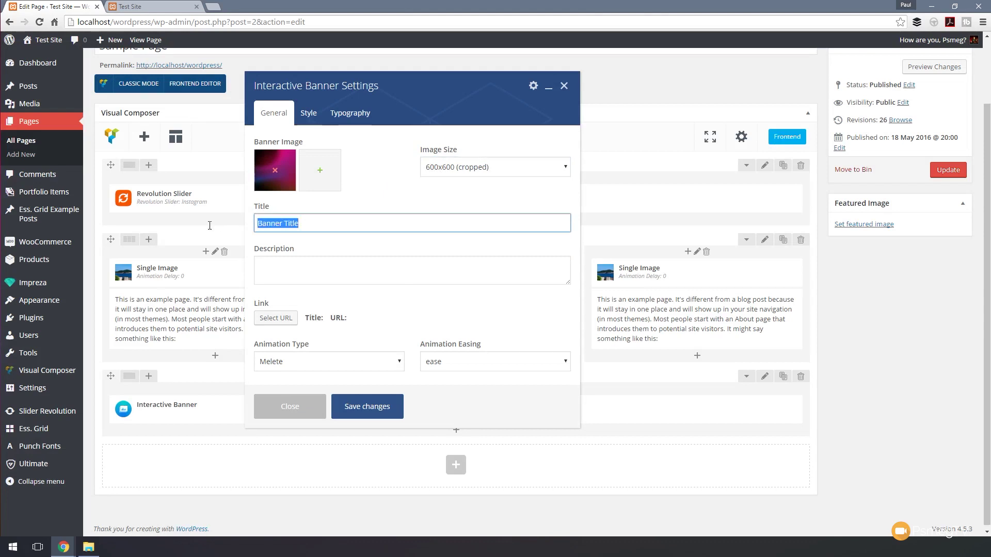
pyautogui.write('This is')
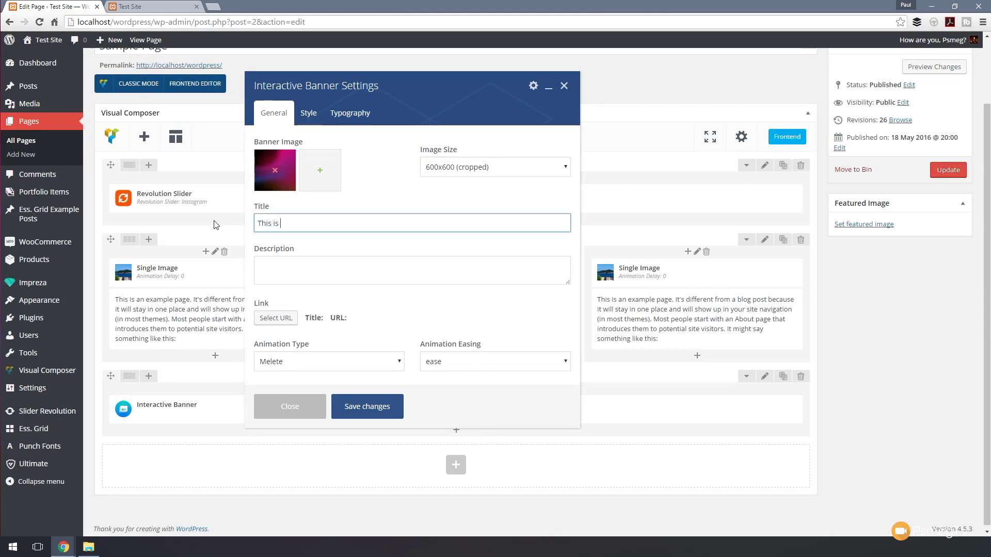
pyautogui.write(' my banner')
pyautogui.click(274, 263)
pyautogui.hotkey('ctrl', 'v')
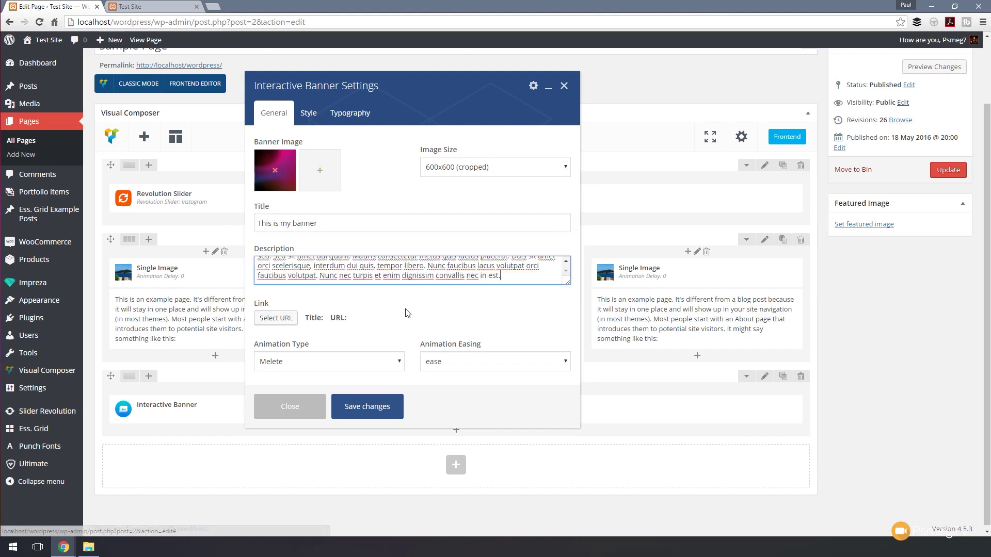
# Step: Set the banner's animation type to Nike and its animation easing to easeOutBack
pyautogui.click(345, 363)
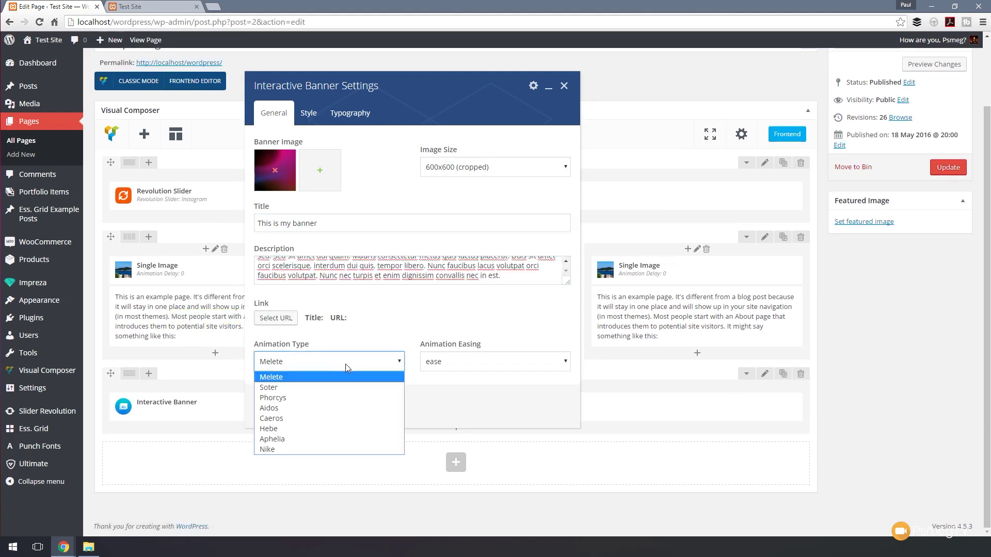
pyautogui.click(298, 448)
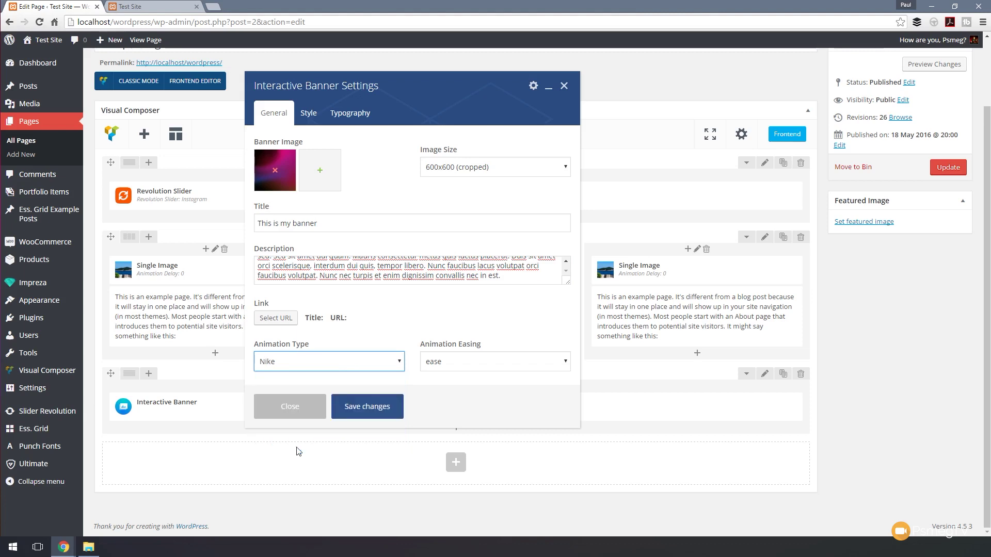
pyautogui.click(454, 370)
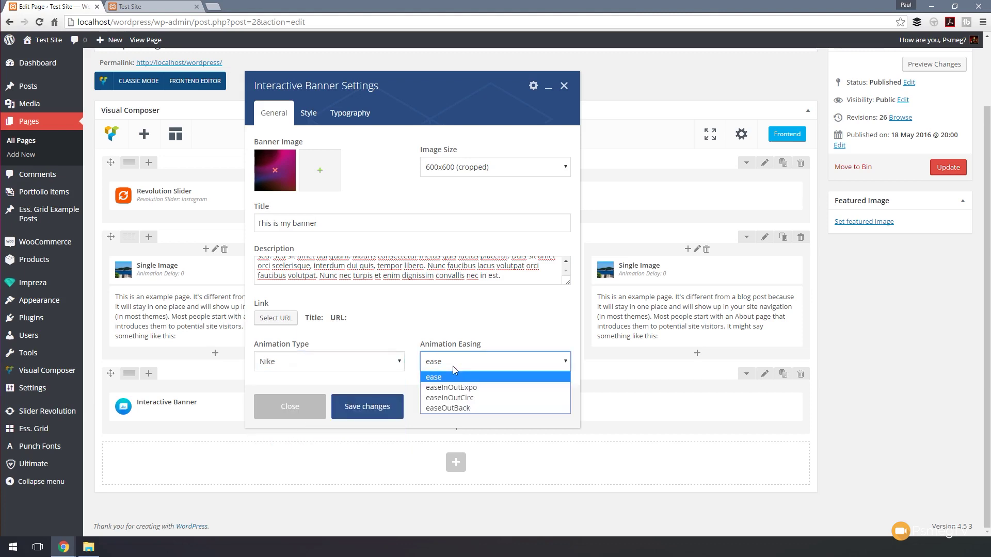
pyautogui.click(479, 408)
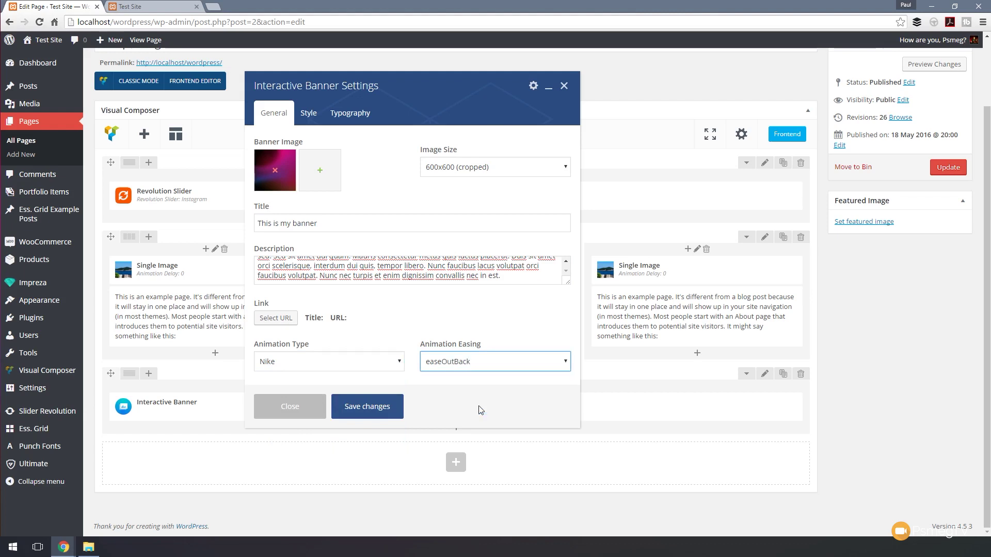
# Step: Set the banner's background color to the green preset in its style settings
pyautogui.click(316, 114)
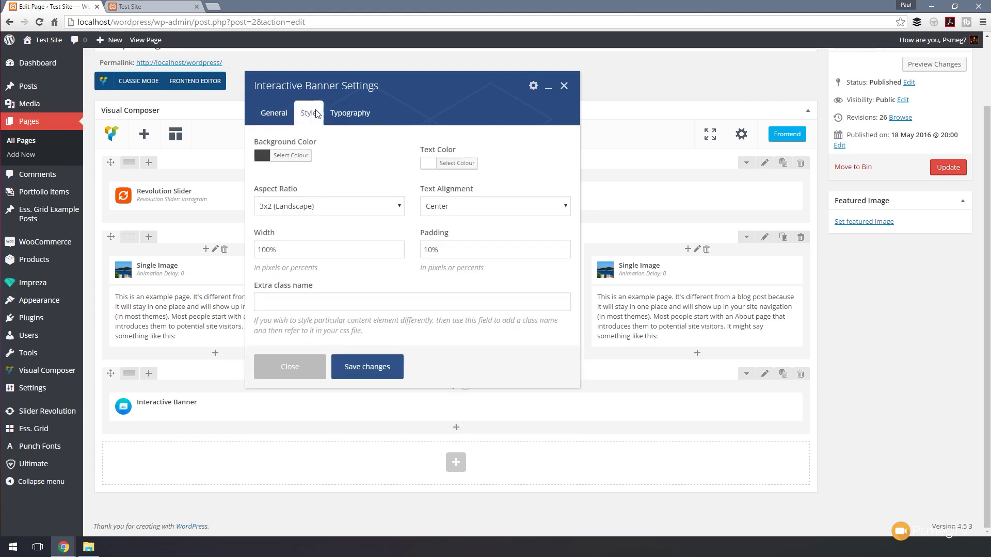
pyautogui.click(296, 158)
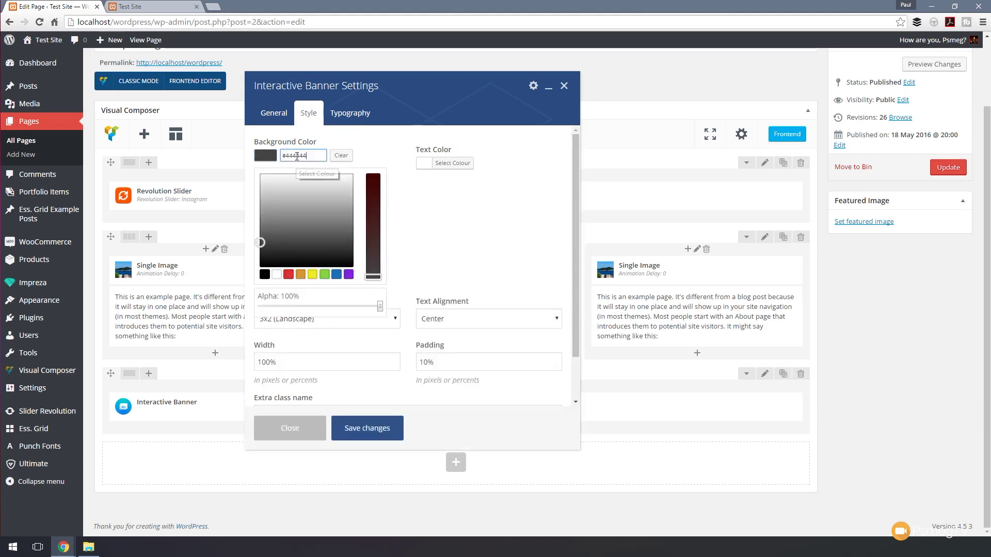
pyautogui.click(323, 274)
pyautogui.click(462, 214)
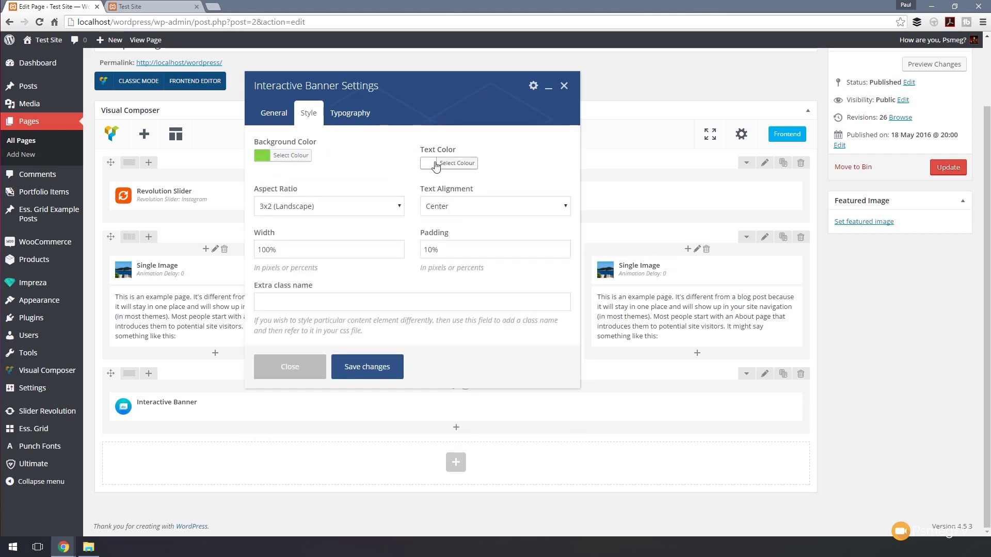
# Step: Set the banner's aspect ratio to 2x1 (Landscape), review its typography settings and save the banner's changes
pyautogui.click(373, 209)
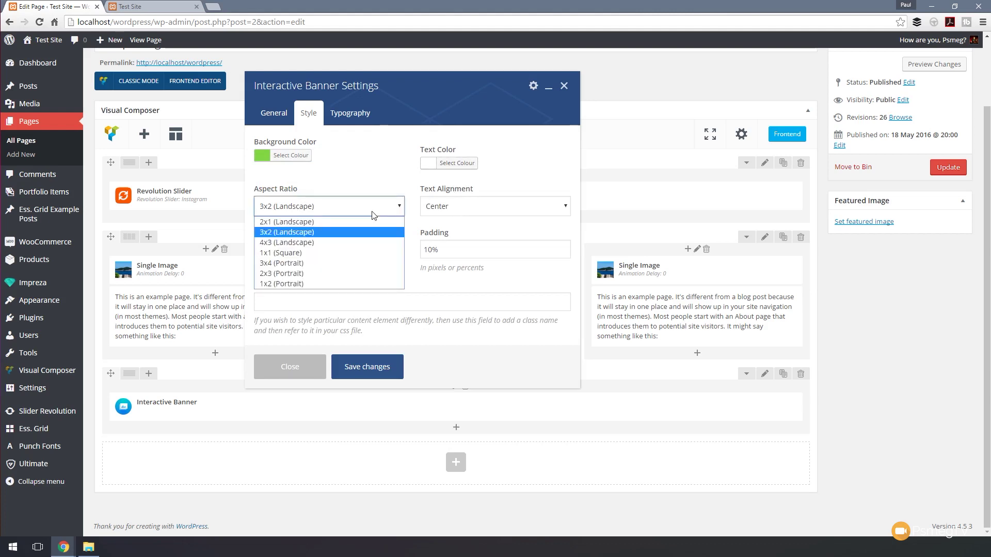
pyautogui.click(328, 222)
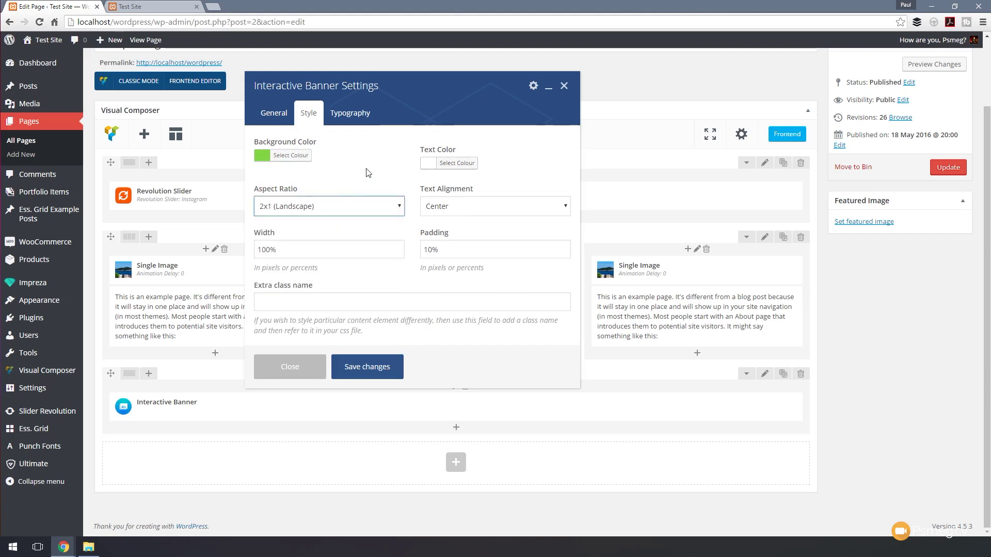
pyautogui.click(498, 210)
pyautogui.click(498, 209)
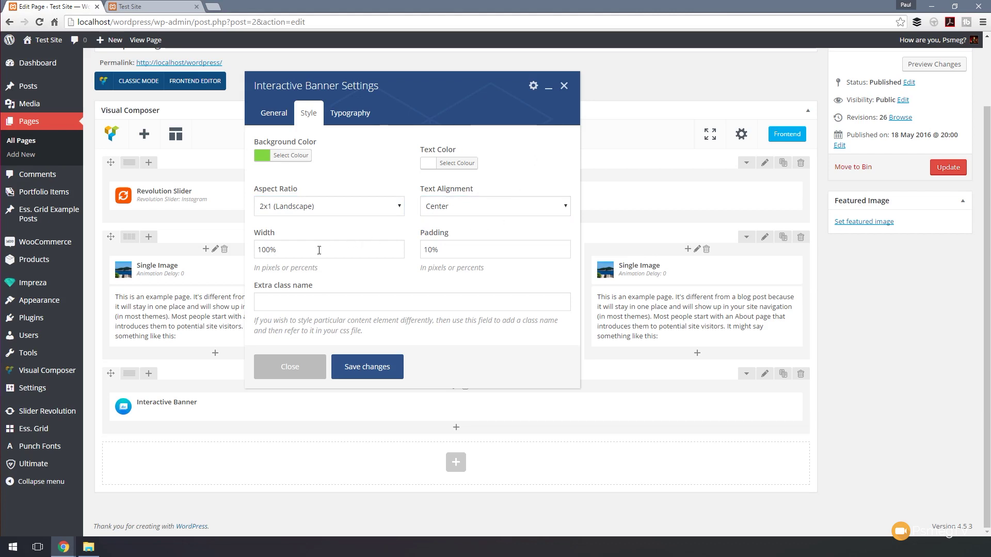
pyautogui.click(360, 123)
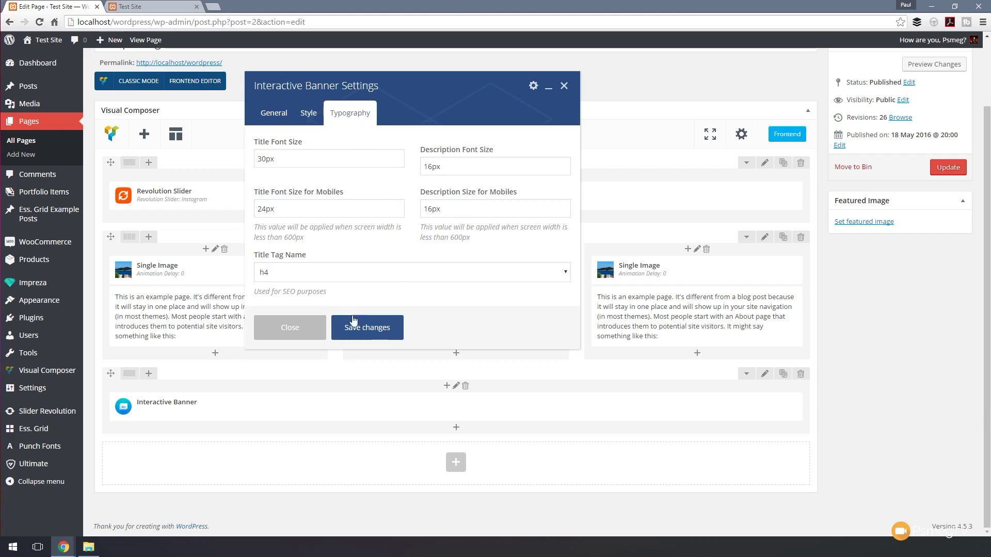
pyautogui.click(368, 328)
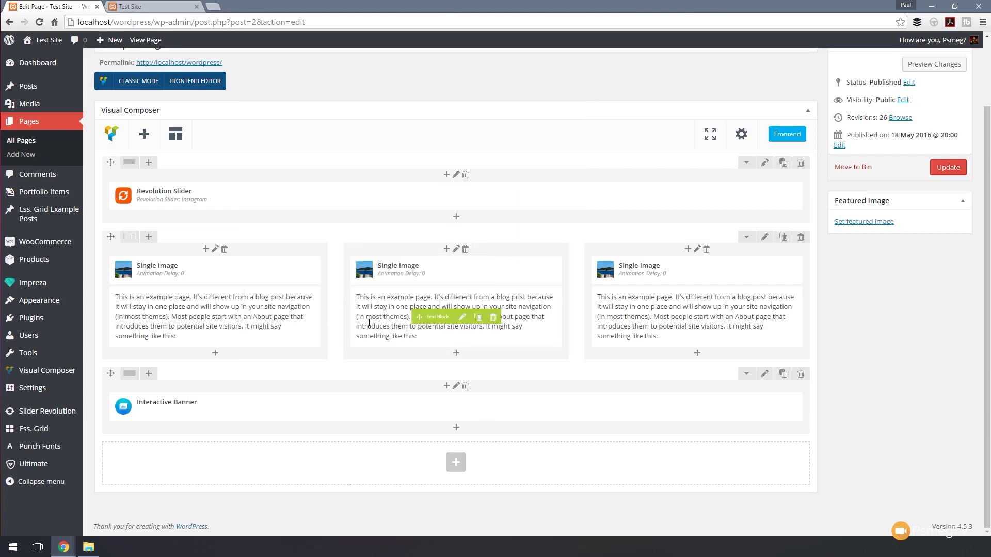
# Step: Update the page and reload the live site to view the banner with its Nike animation
pyautogui.click(948, 168)
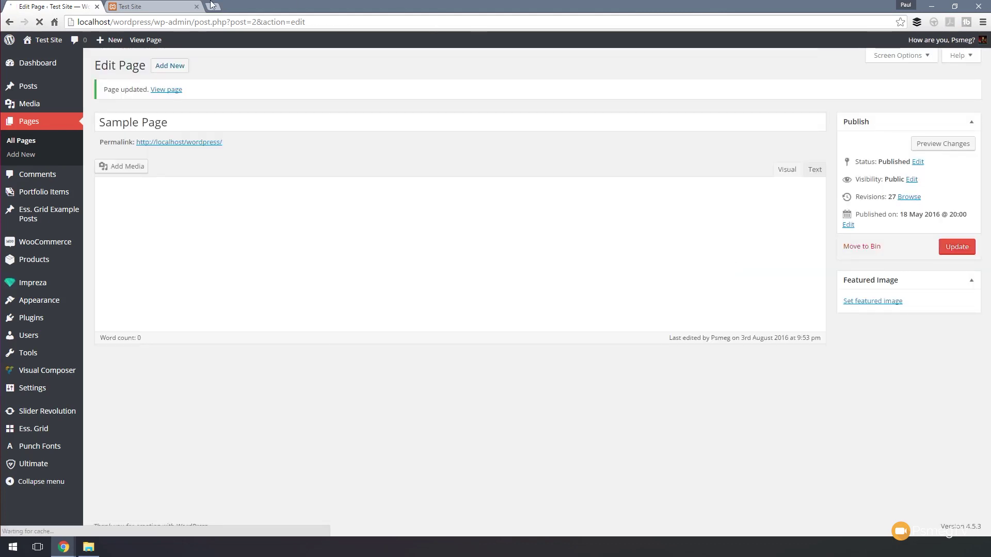
pyautogui.click(131, 6)
pyautogui.click(37, 26)
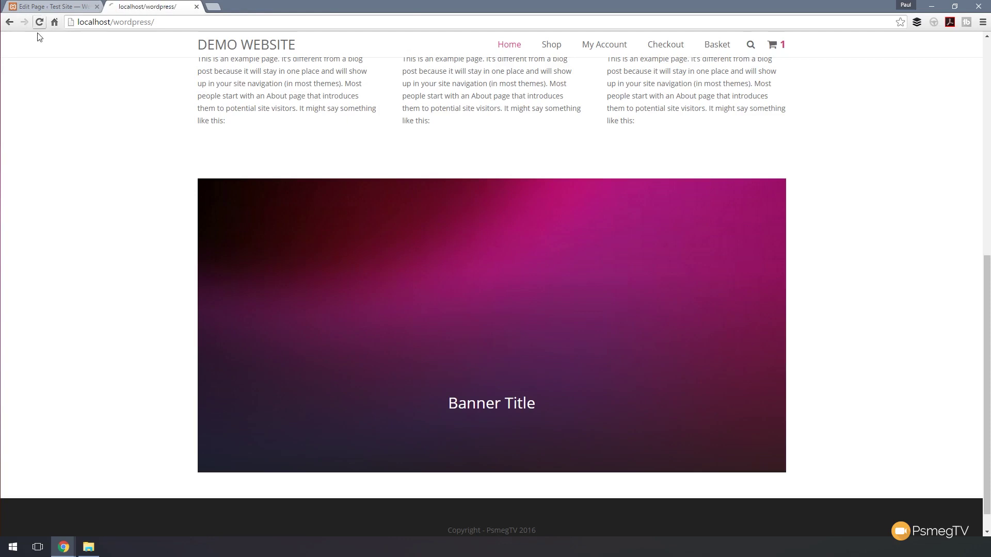
pyautogui.scroll(-3, 54, 251)
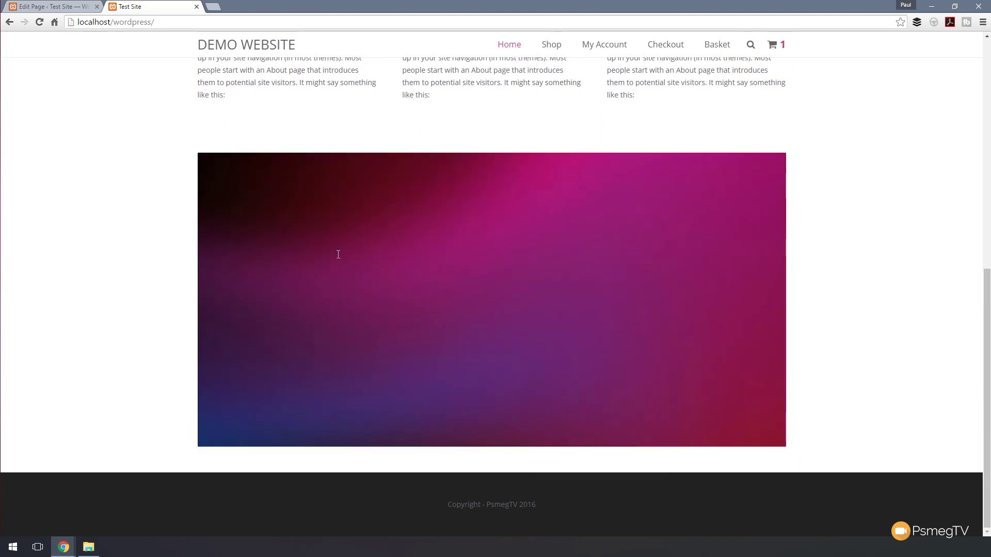
# Step: Reopen the Interactive Banner's settings in the page editor, change its animation type to Melete and save
pyautogui.click(55, 7)
pyautogui.scroll(-1, 471, 306)
pyautogui.scroll(-1, 471, 307)
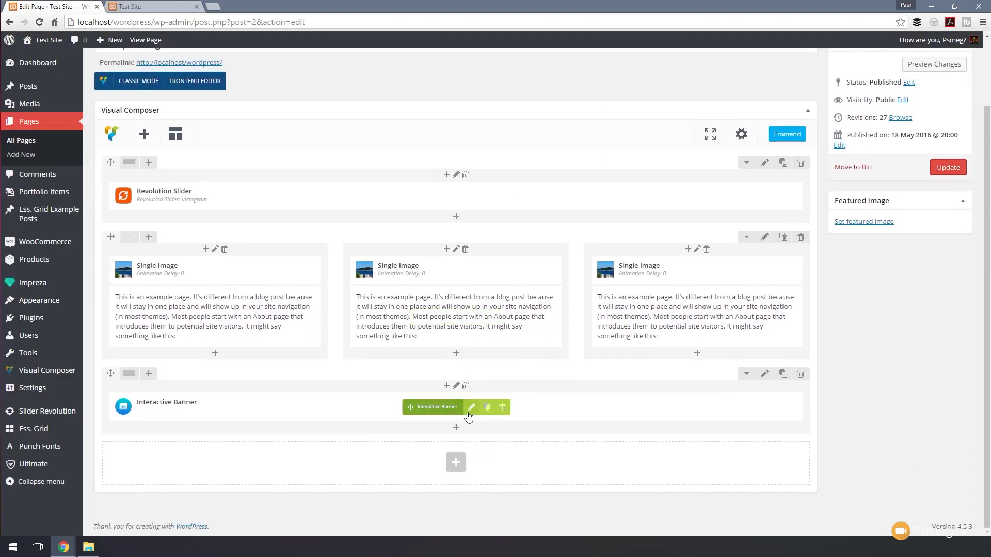
pyautogui.click(469, 411)
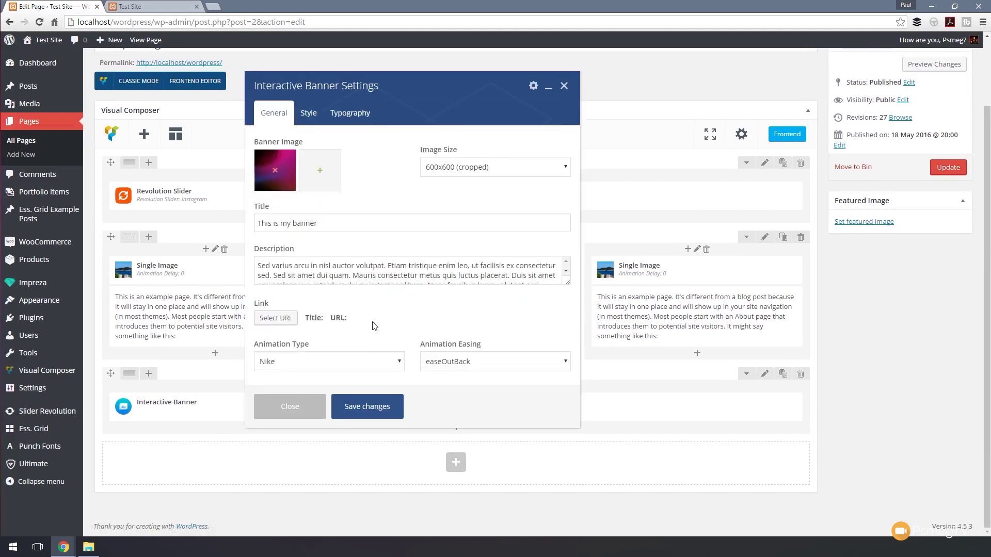
pyautogui.click(395, 363)
pyautogui.click(350, 377)
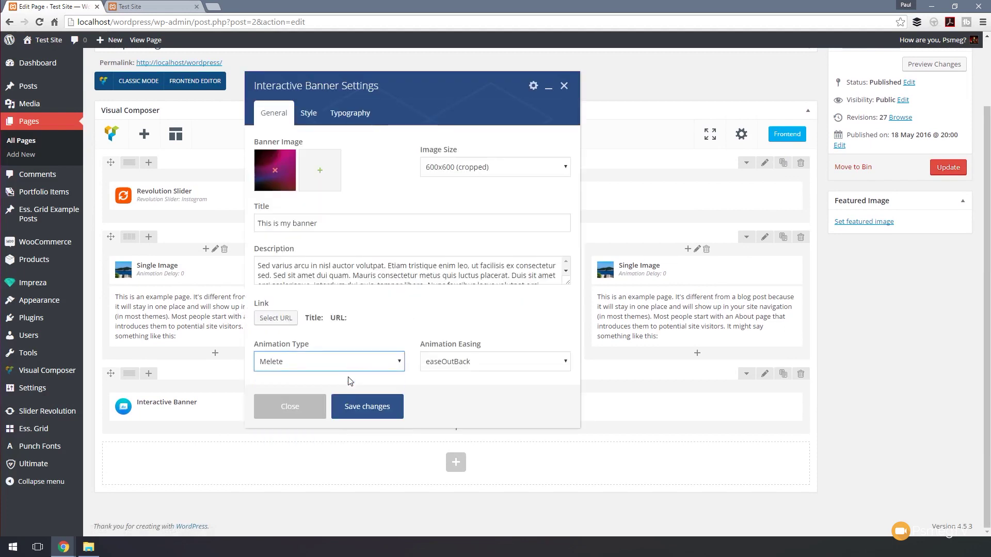
pyautogui.click(380, 406)
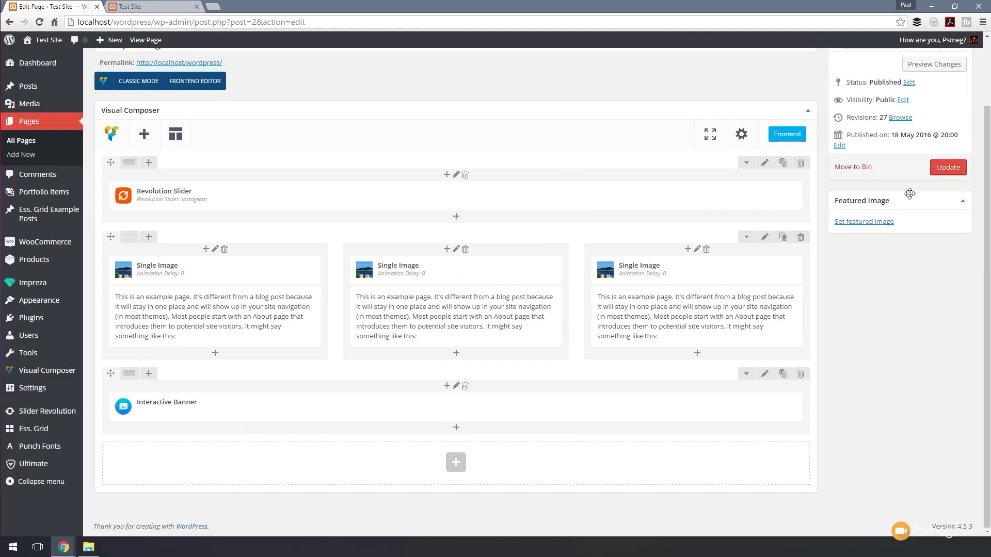
# Step: Update the page and reload the live site to check the banner with the Melete animation
pyautogui.click(948, 167)
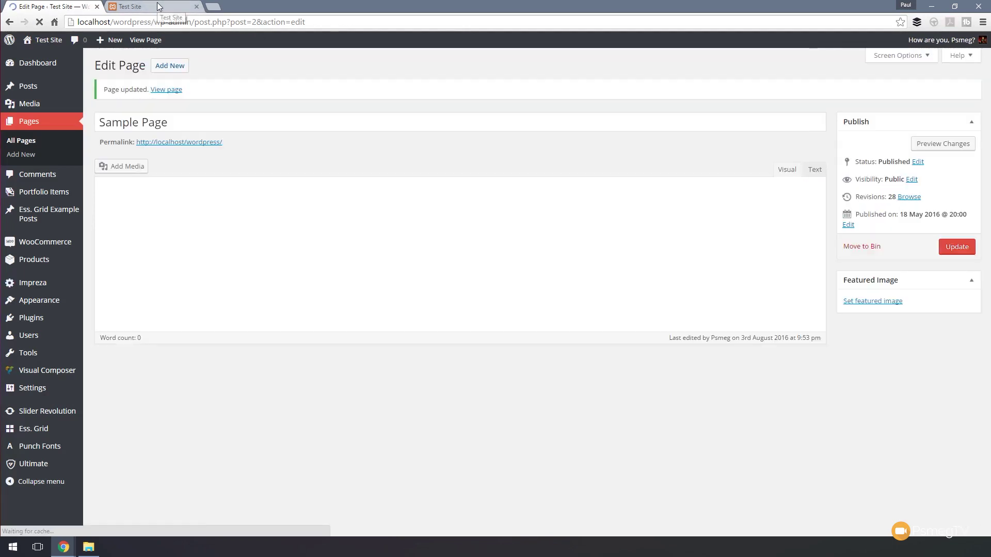
pyautogui.click(118, 10)
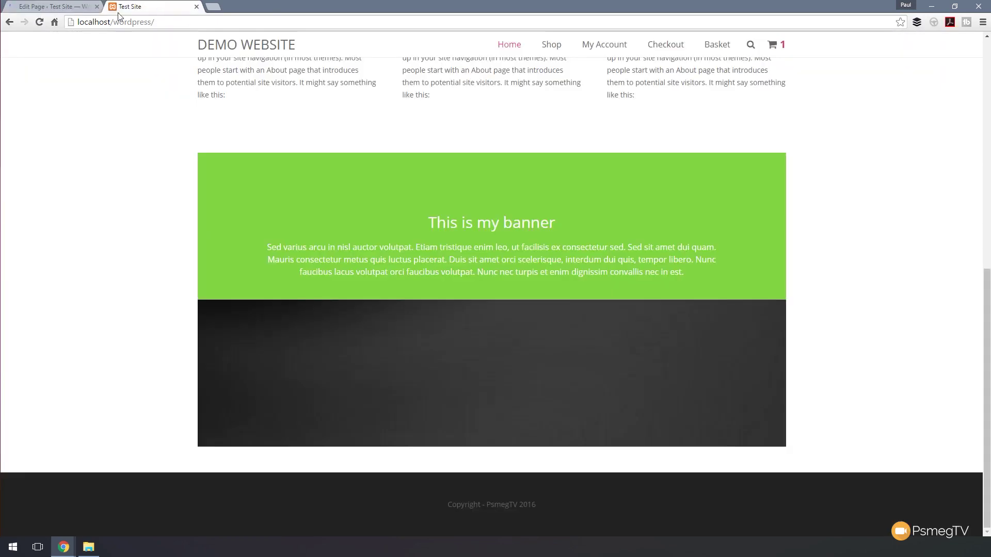
pyautogui.click(39, 22)
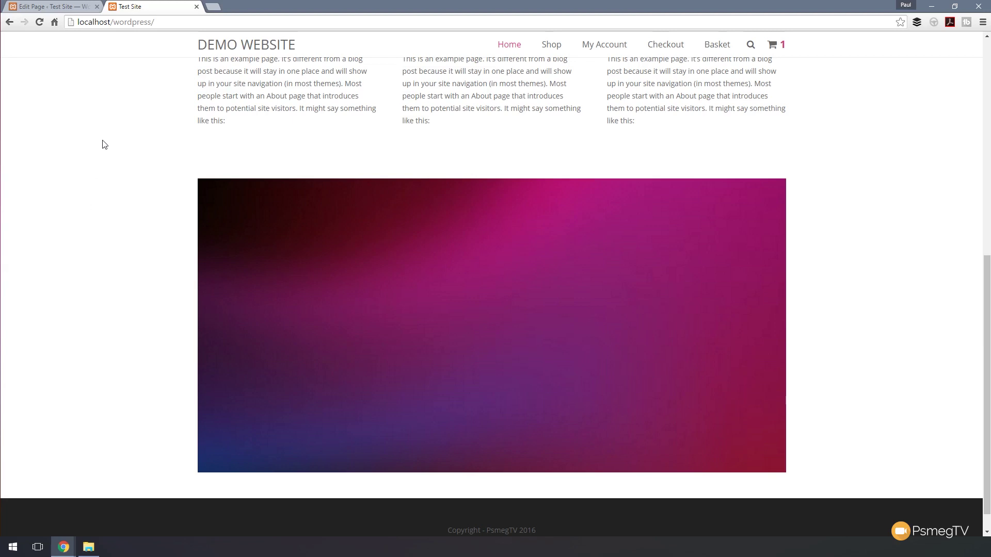
# Step: Replace the Interactive Banner in the last row of the page editor with a CodeLights Interactive Text element
pyautogui.click(47, 7)
pyautogui.click(457, 296)
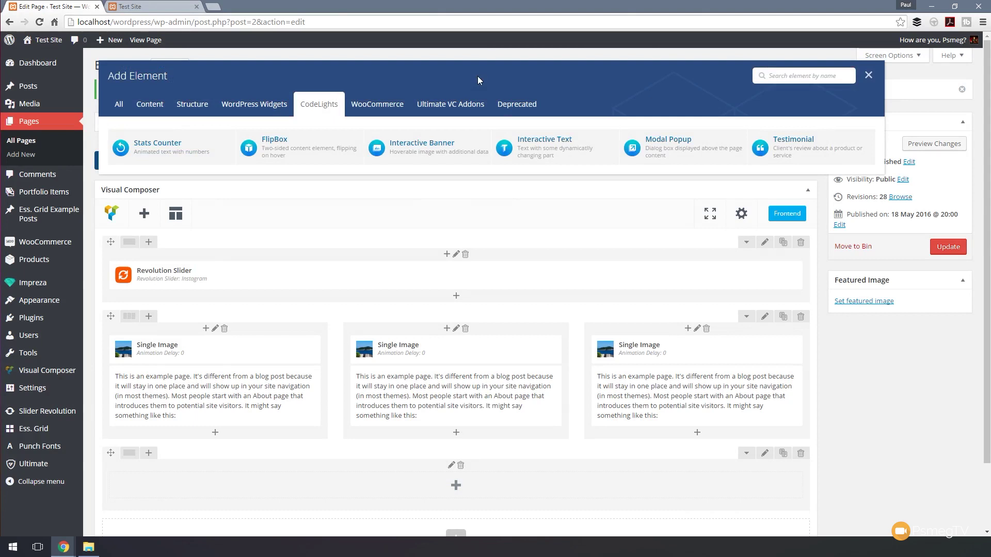
pyautogui.click(557, 150)
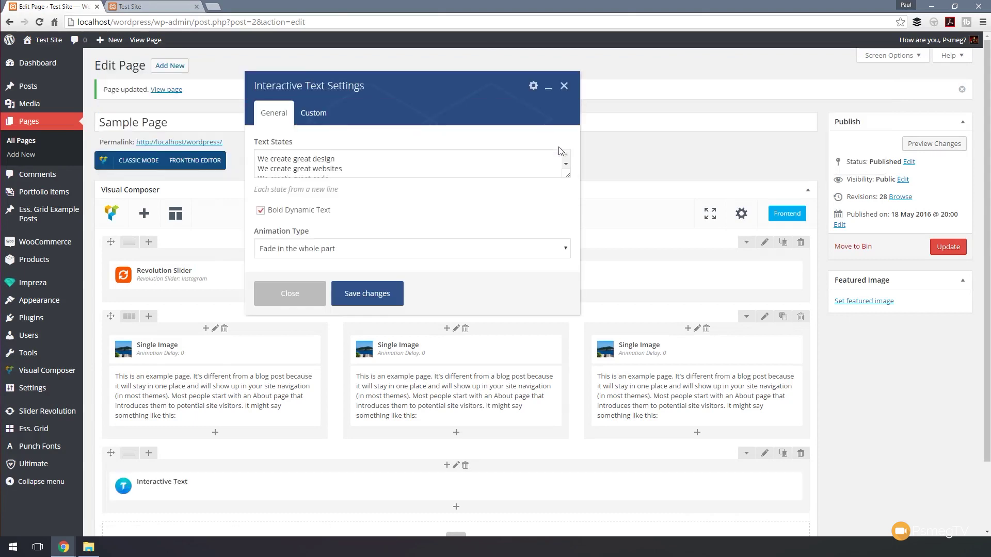
# Step: Enlarge the text states box, set the Interactive Text's animation type to Zoom in the whole part, review its custom settings and save
pyautogui.moveTo(567, 176); pyautogui.dragTo(570, 218)
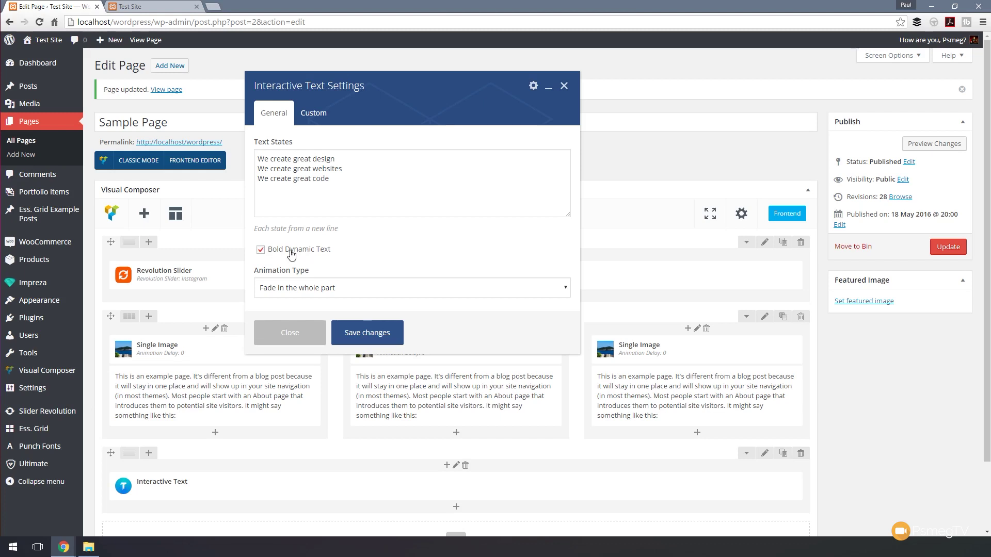
pyautogui.scroll(-1, 389, 260)
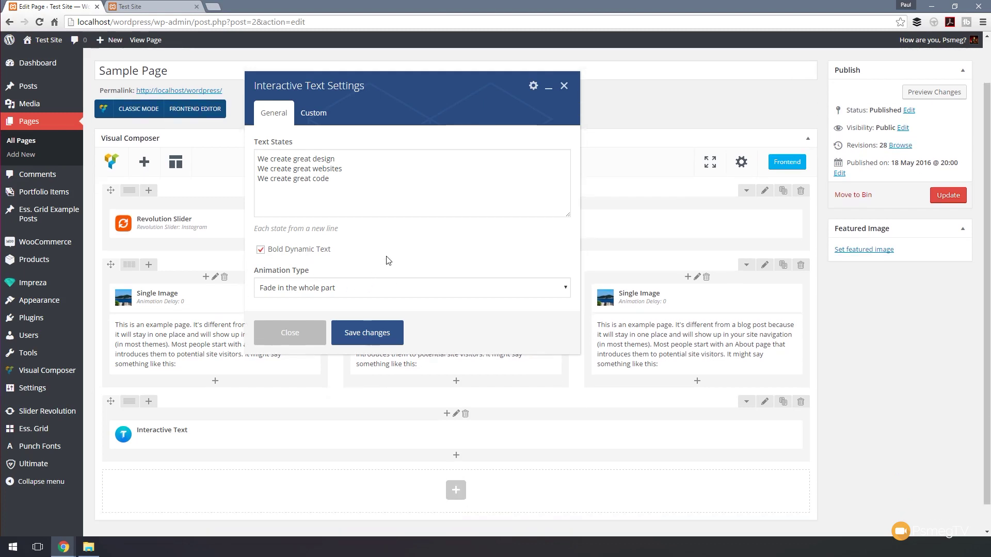
pyautogui.click(366, 292)
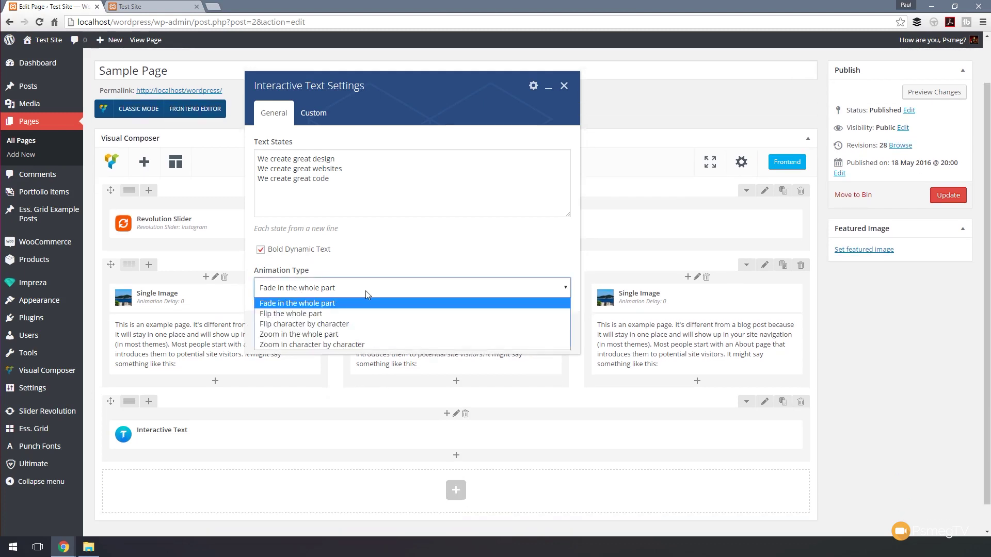
pyautogui.click(324, 336)
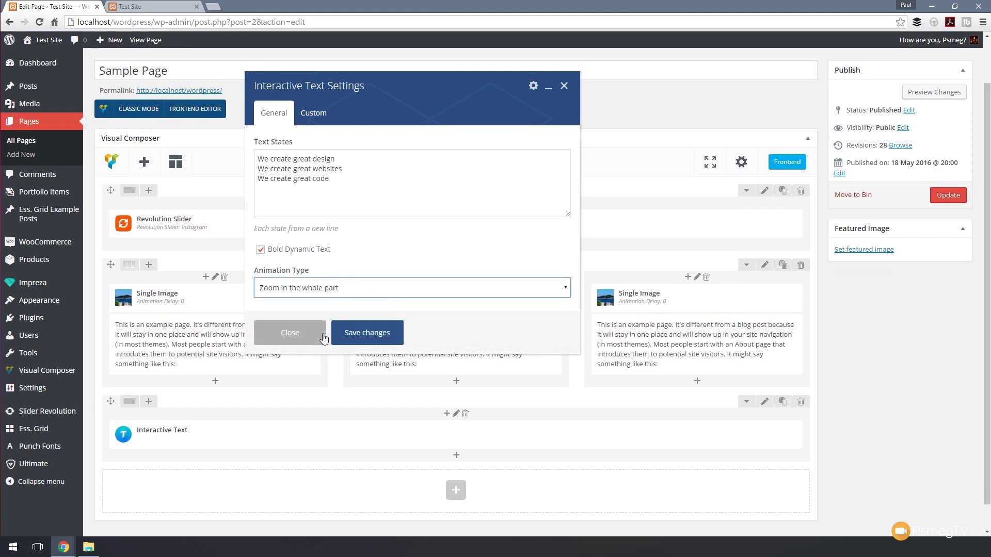
pyautogui.click(319, 116)
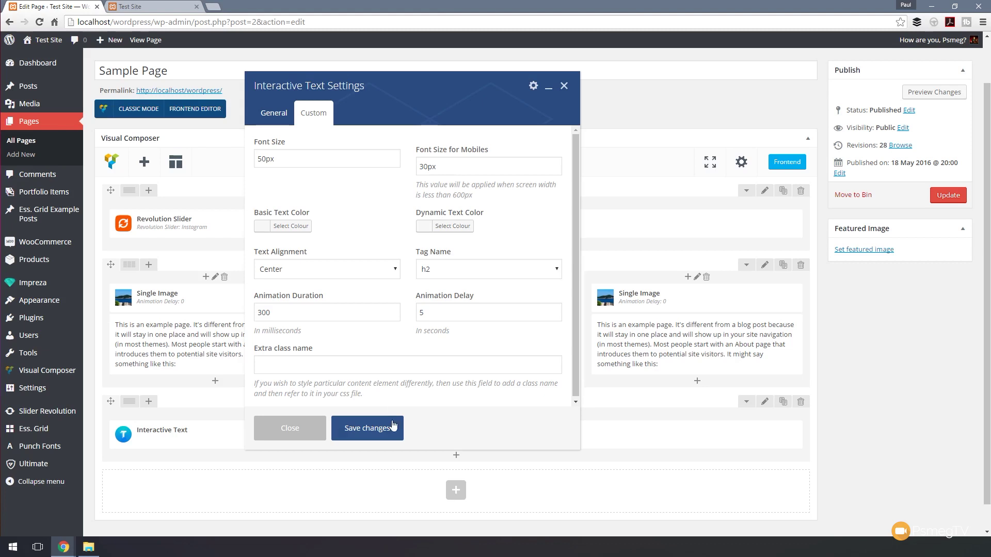
pyautogui.click(370, 428)
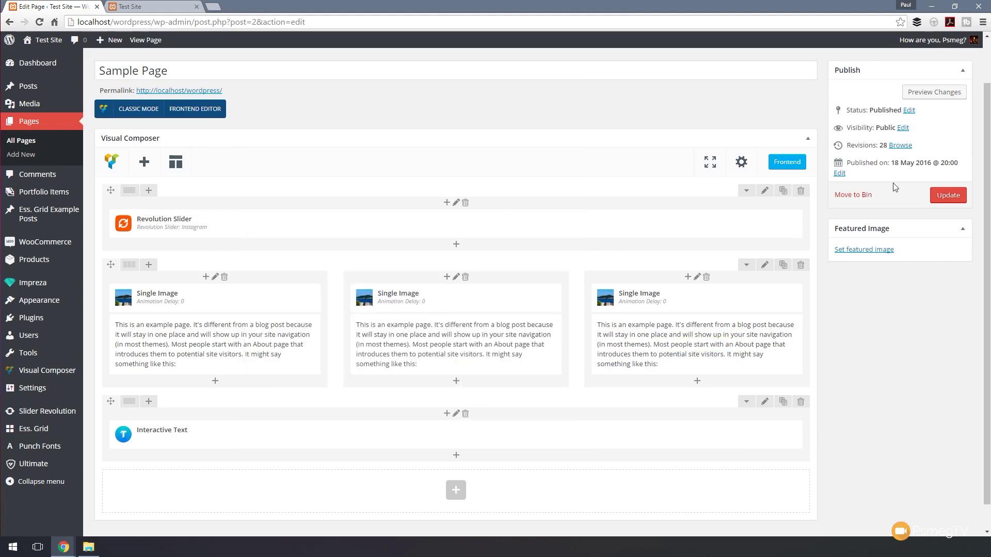
# Step: Update the page and reload the live site to watch the Interactive Text animation
pyautogui.click(944, 201)
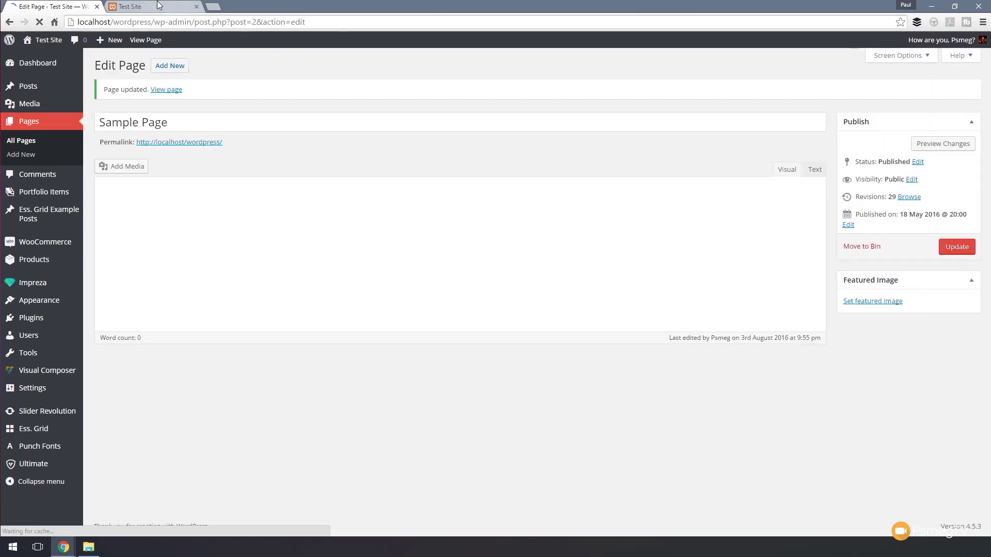
pyautogui.click(153, 6)
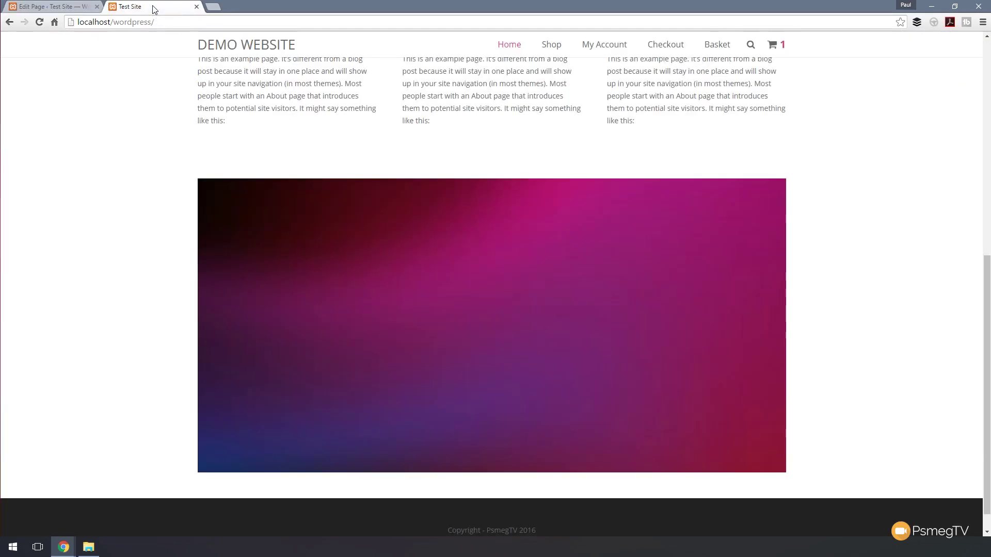
pyautogui.click(40, 22)
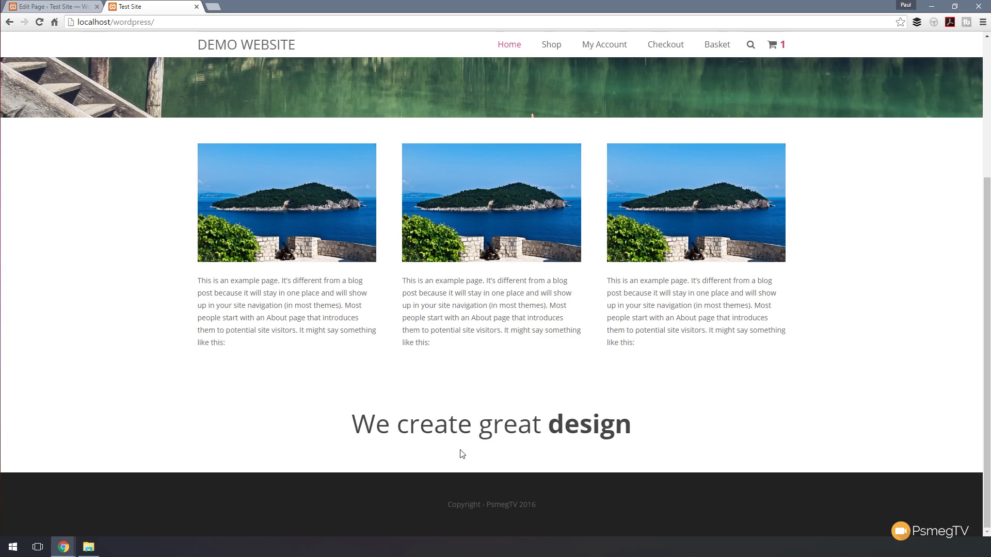
# Step: Replace the Interactive Text in the last row of the page editor with a CodeLights Modal Popup element
pyautogui.click(64, 8)
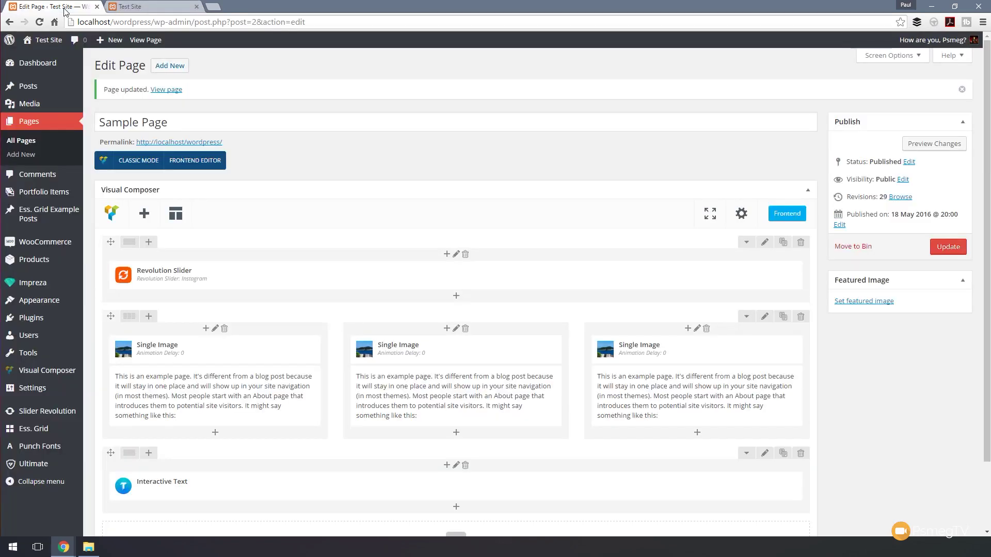
pyautogui.scroll(-2, 573, 527)
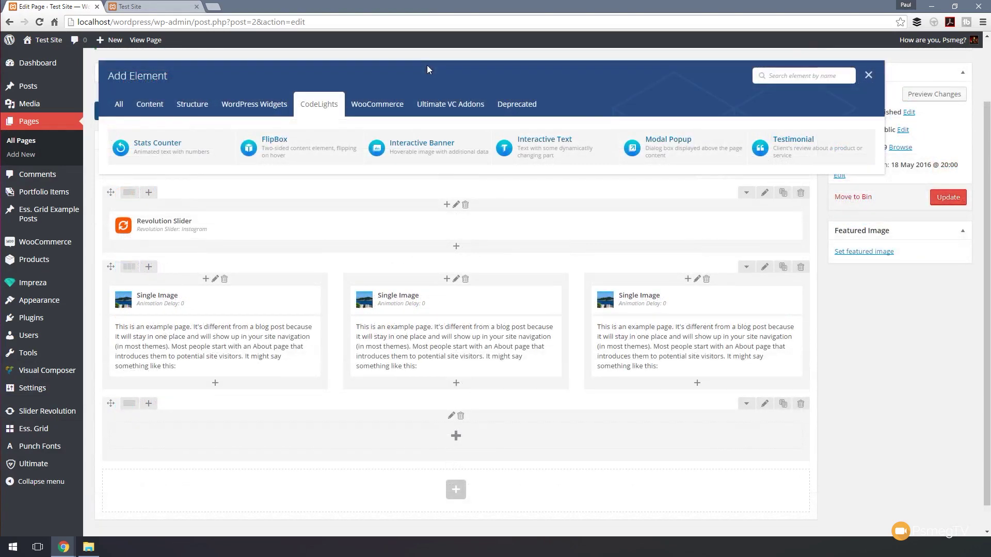
pyautogui.click(665, 154)
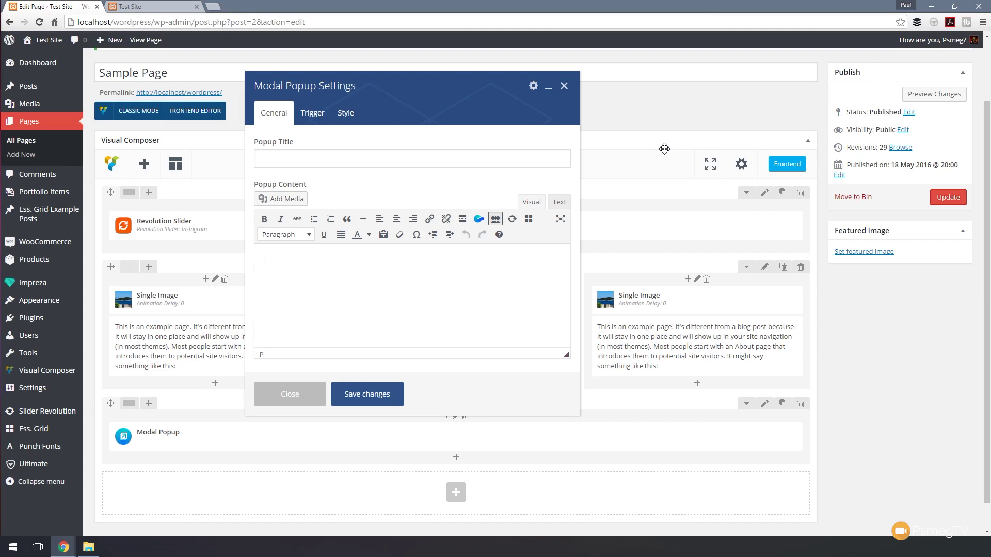
# Step: Title the popup "Sample Popup" and paste the placeholder Latin paragraph as its content without a leading space
pyautogui.click(364, 155)
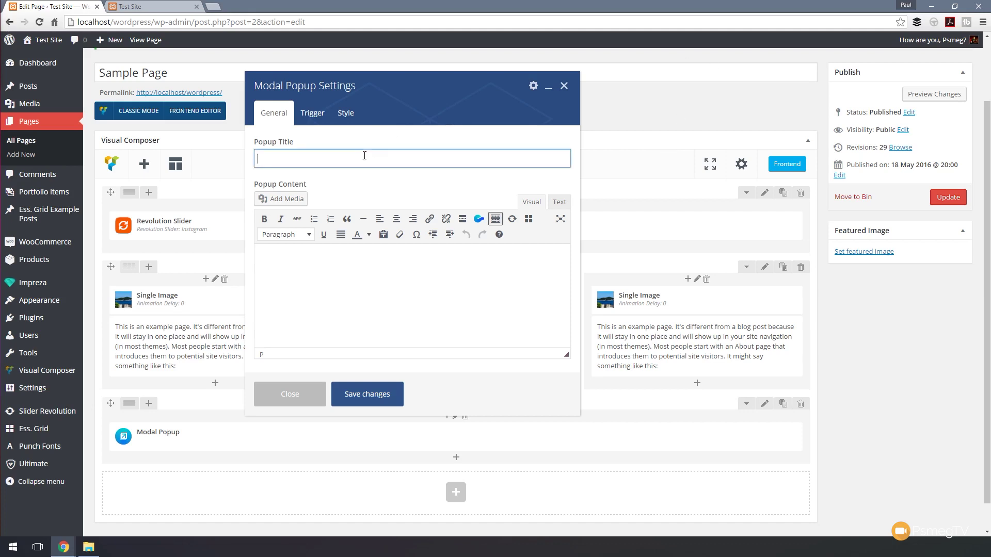
pyautogui.write('Sample Popup')
pyautogui.click(323, 250)
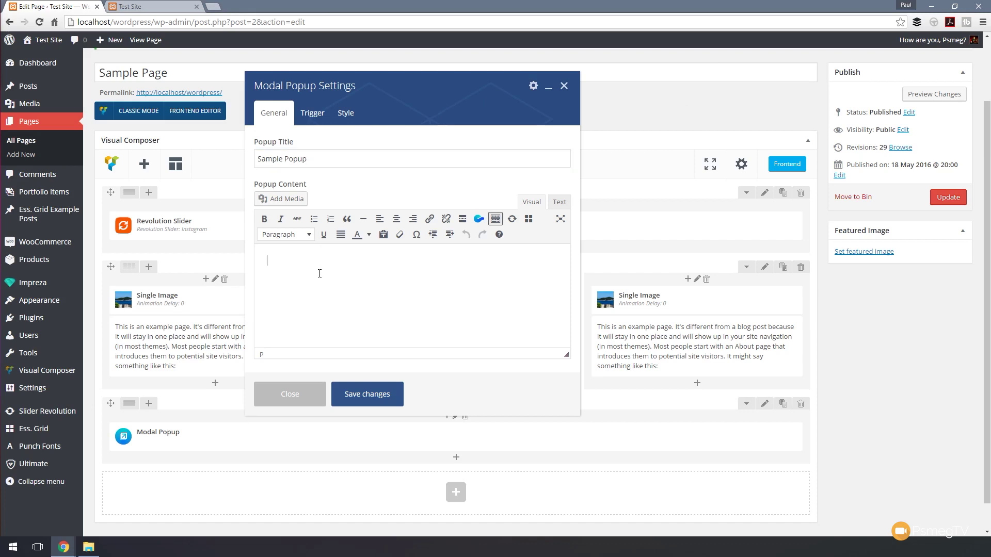
pyautogui.write('Sed varius arcu in nisl auctor volutpat. Etiam tristique enim leo, ut facilisis ex consectetur sed. Sed sit amet dui quam. Mauris consectetur metus quis luctus placerat. Duis sit amet orci scelerisque, interdum dui quis, tempor libero. Nunc faucibus lacus volutpat orci faucibus volutpat. Nunc nec turpis et enim dignissim convallis nec in est.')
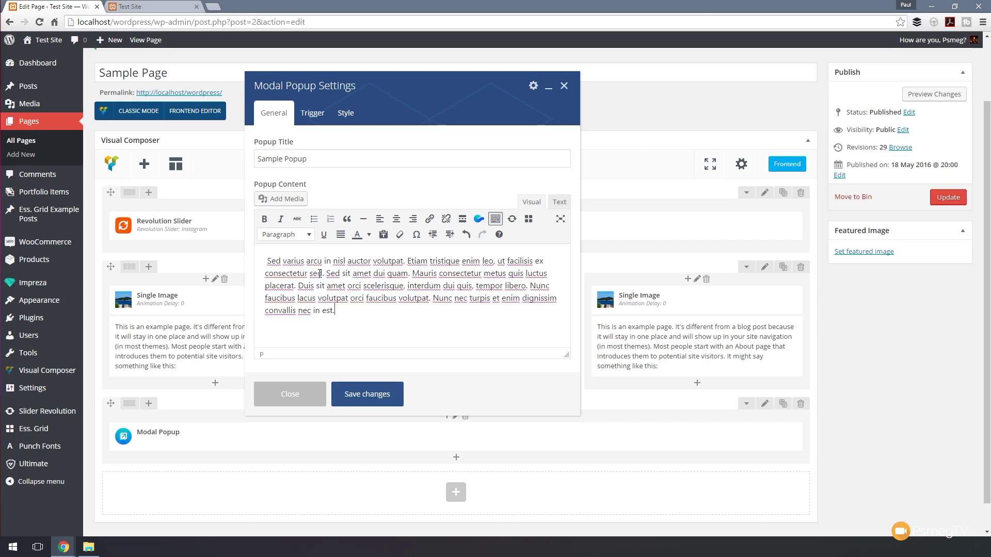
pyautogui.click(265, 261)
pyautogui.press('Delete')
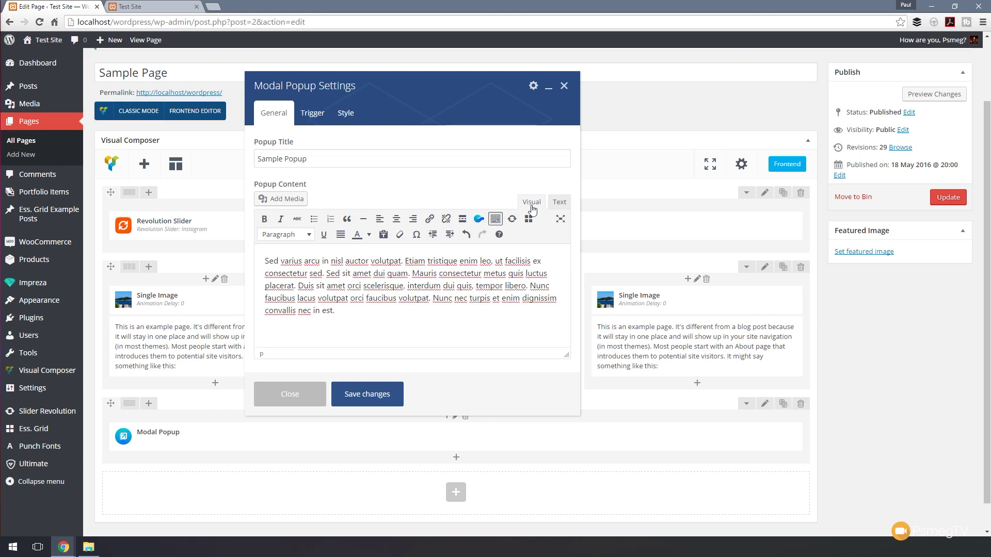
# Step: Try Page Load as the popup's trigger, and return the trigger to Button Click
pyautogui.click(318, 122)
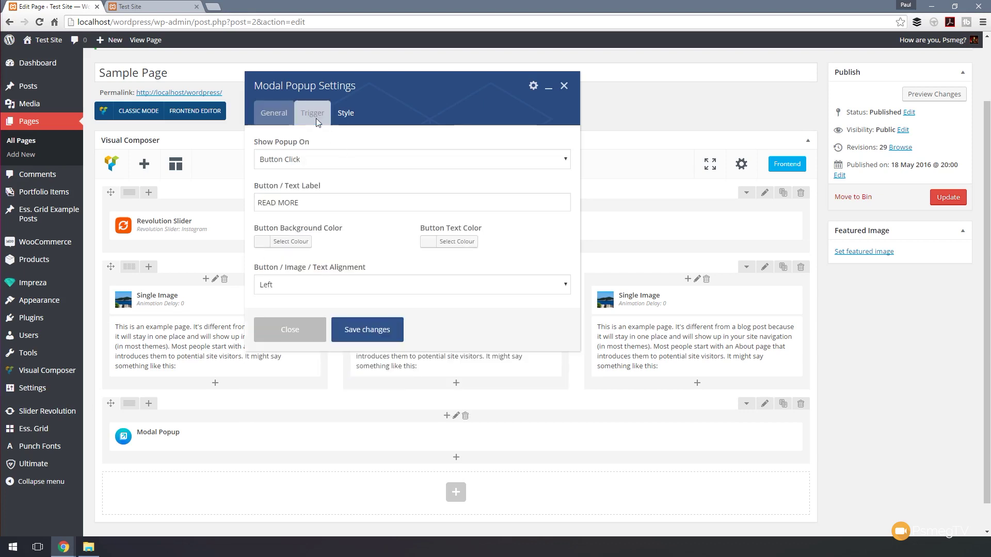
pyautogui.click(314, 160)
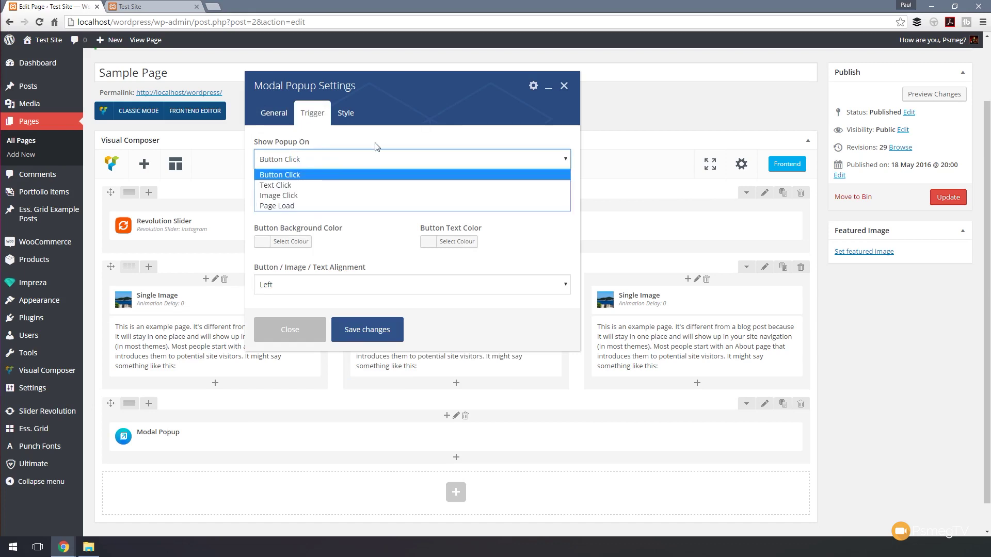
pyautogui.click(333, 205)
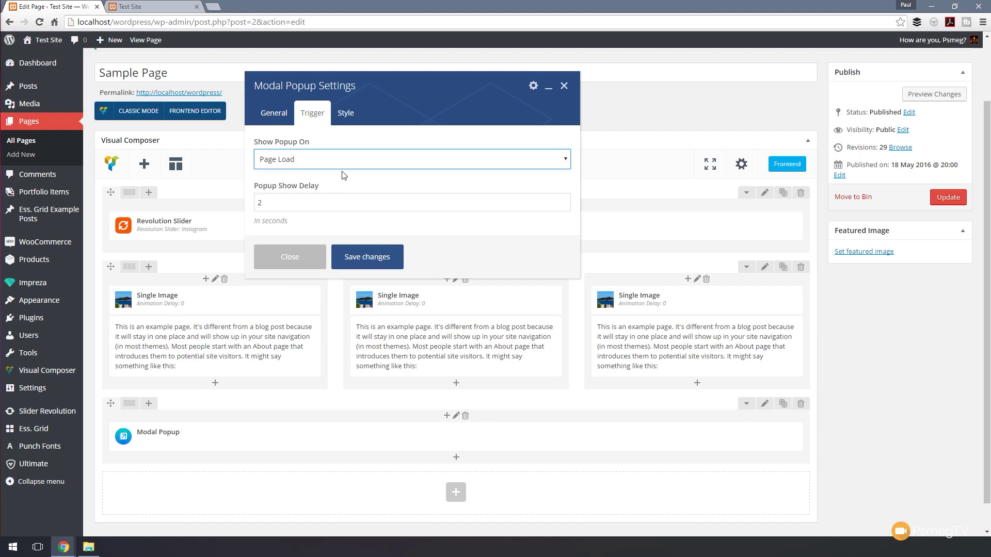
pyautogui.click(343, 166)
pyautogui.click(331, 176)
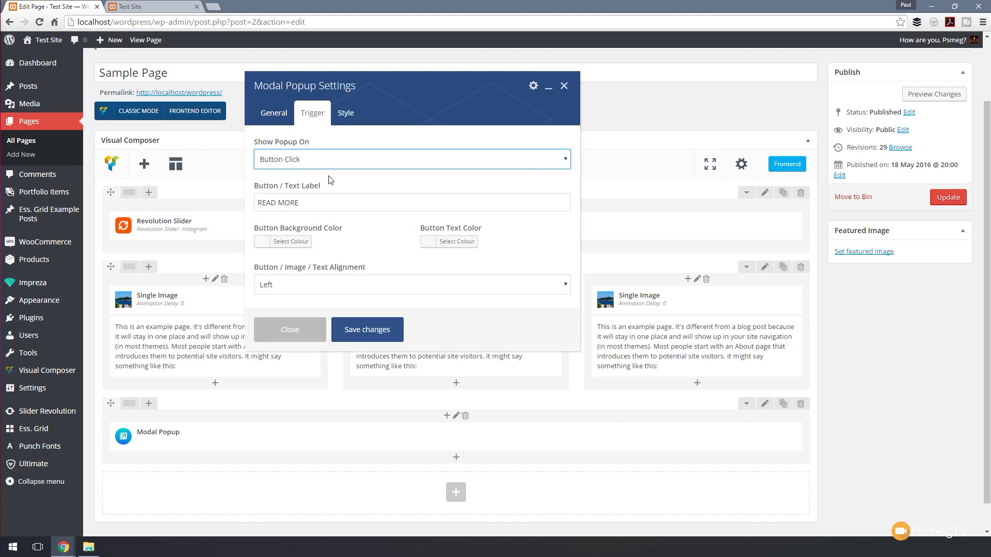
# Step: Give the popup's trigger button a #dd3333 red background and white text, and set its alignment to Center
pyautogui.click(293, 249)
pyautogui.click(289, 361)
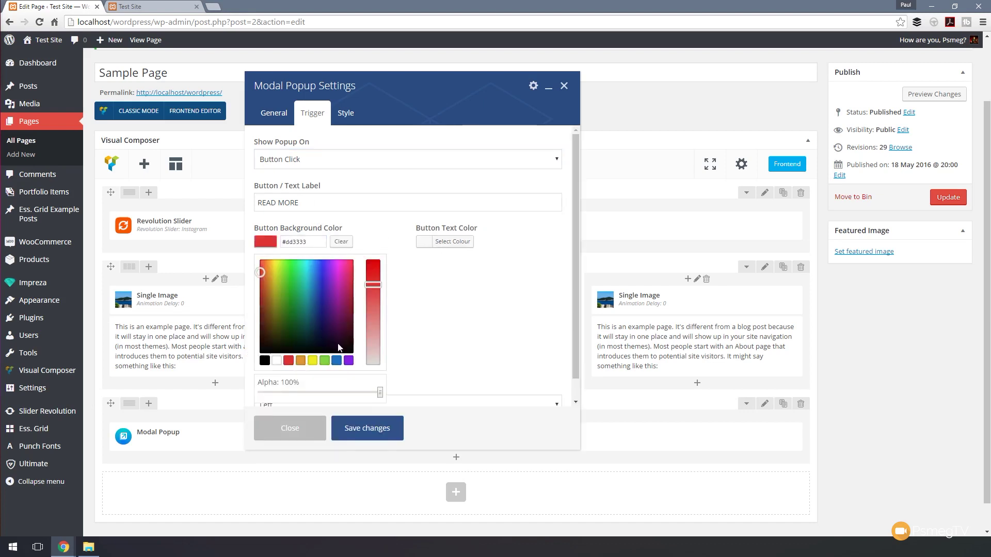
pyautogui.click(450, 243)
pyautogui.click(438, 360)
pyautogui.click(329, 305)
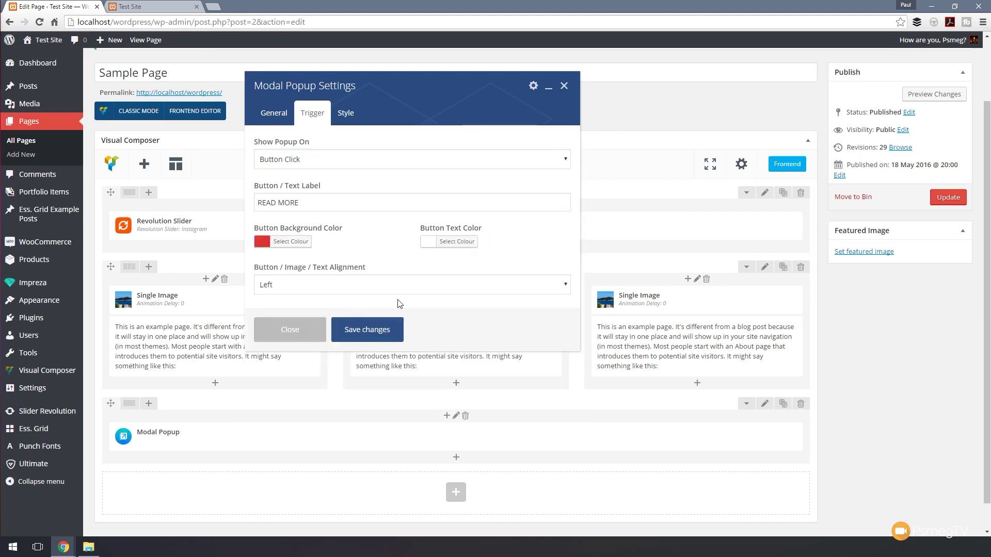
pyautogui.click(309, 285)
pyautogui.click(283, 310)
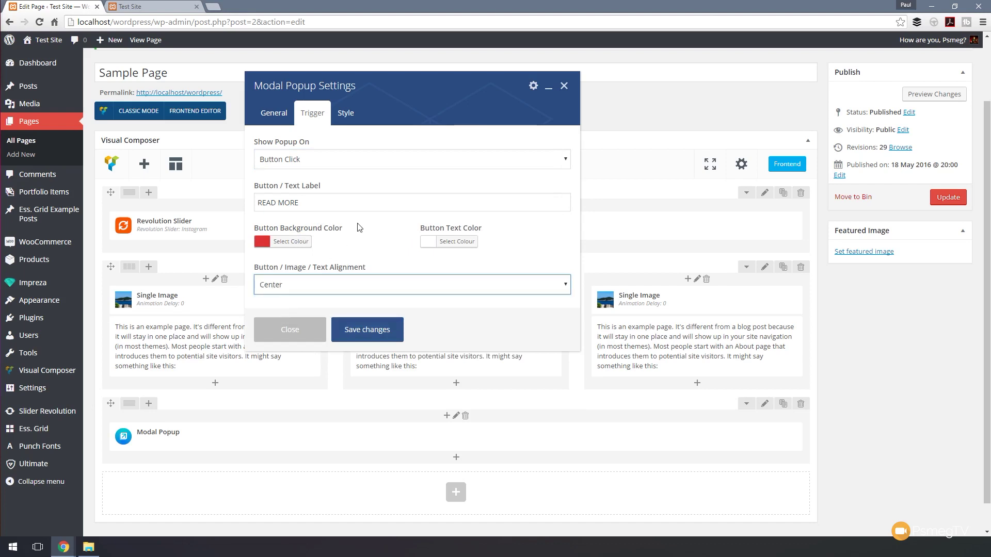
# Step: Review the popup size options, set the appearance animation to 3D Flip (Horizontal) and save the Modal Popup settings
pyautogui.click(356, 123)
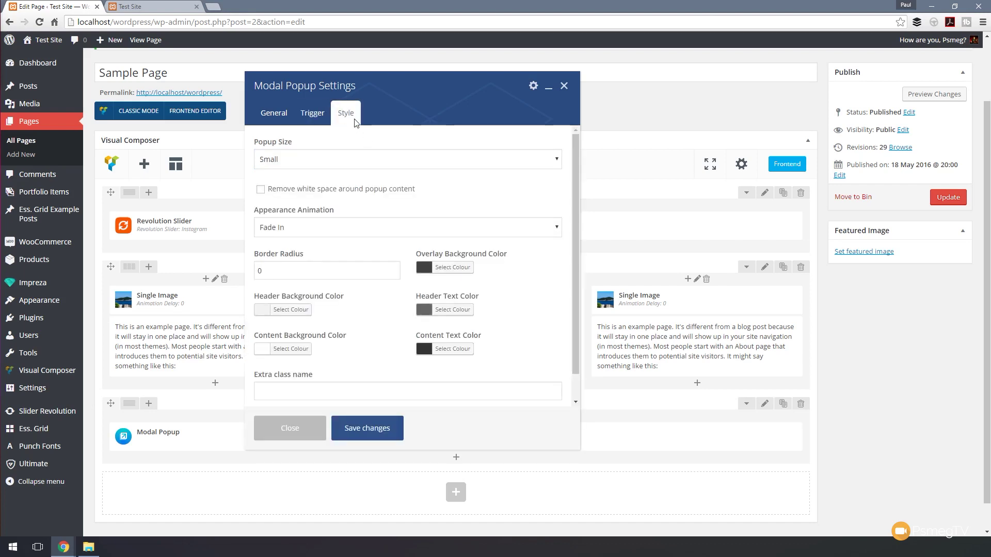
pyautogui.click(338, 160)
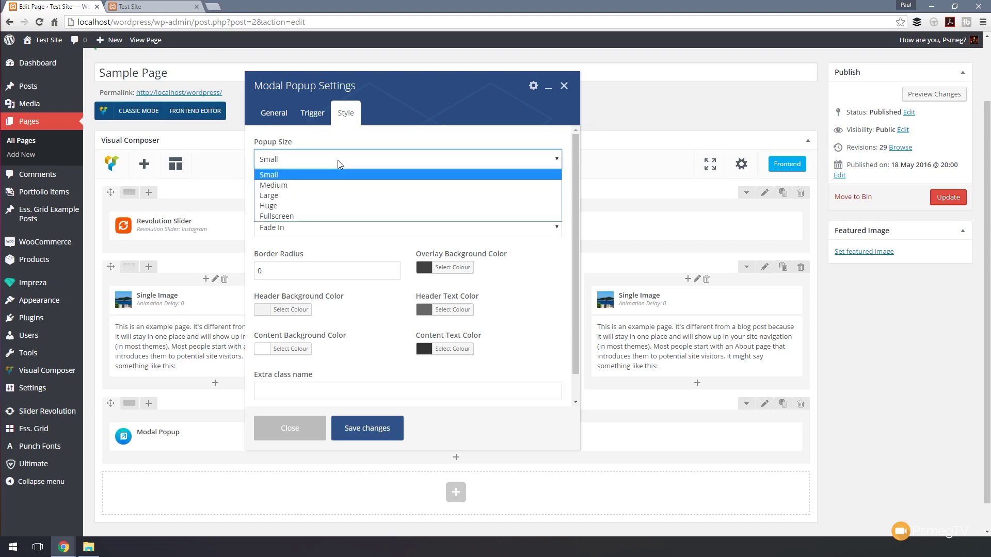
pyautogui.click(377, 145)
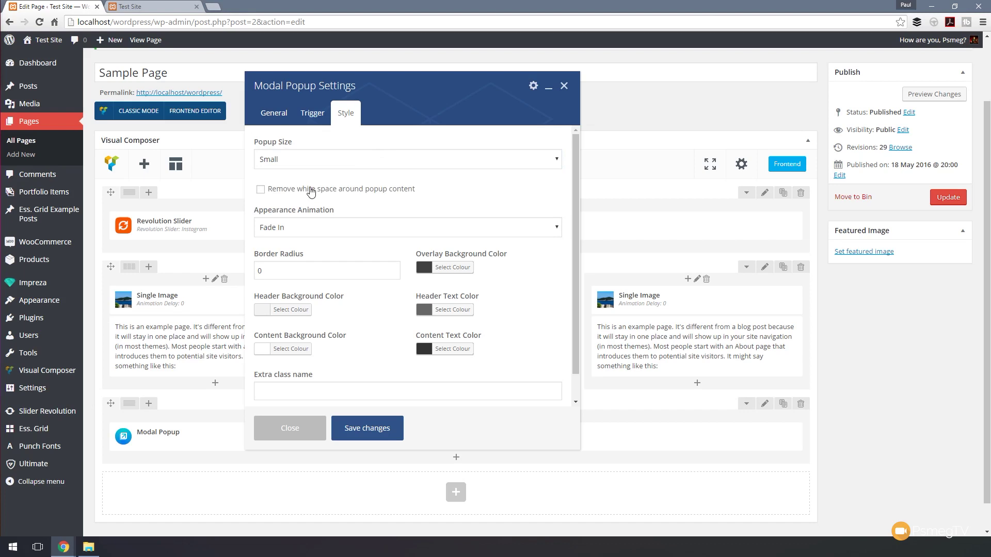
pyautogui.click(293, 227)
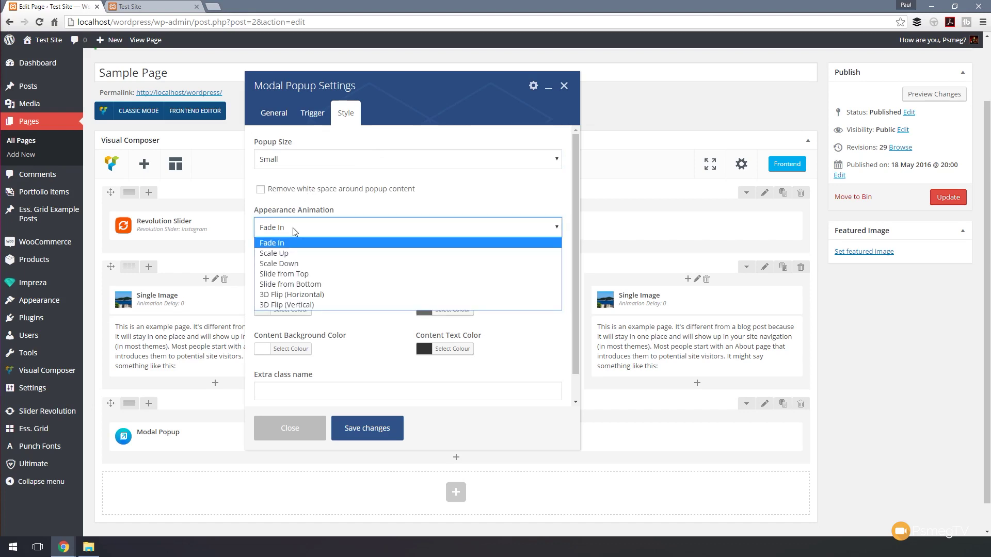
pyautogui.click(327, 296)
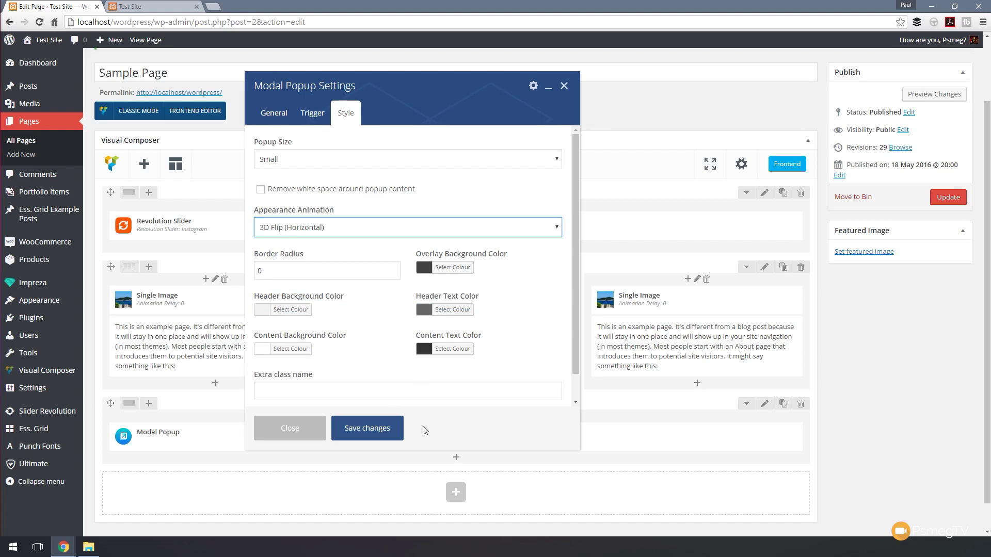
pyautogui.click(360, 437)
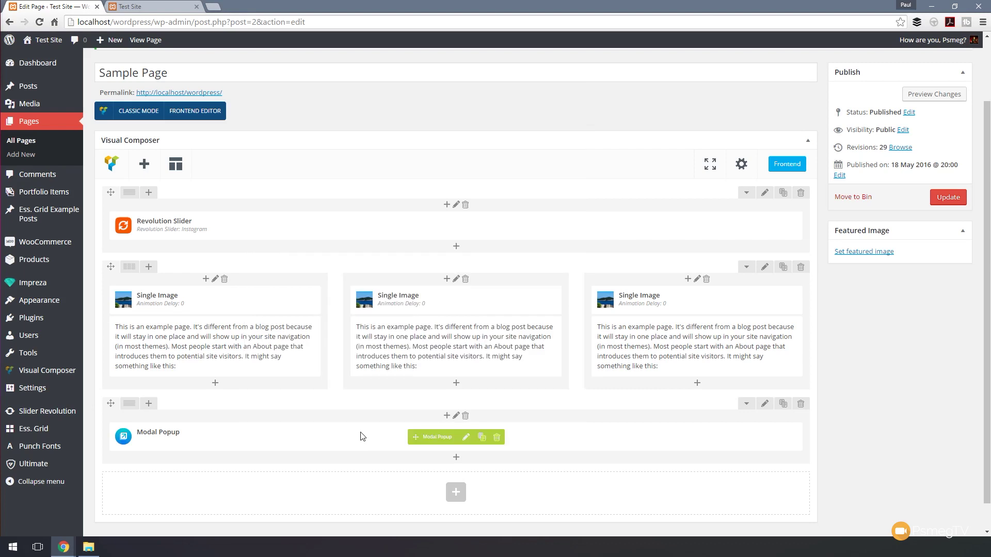
# Step: Update the page and reload the live site
pyautogui.click(944, 198)
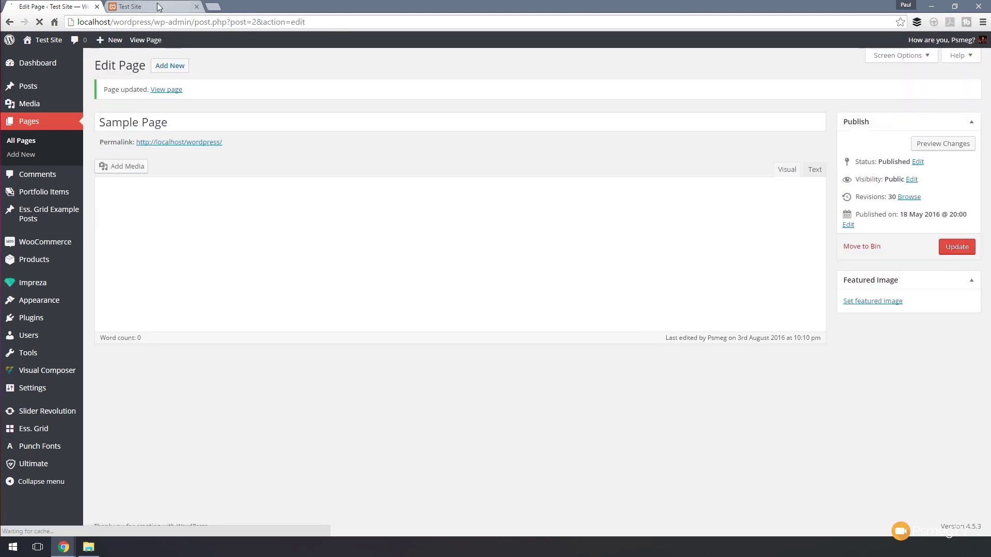
pyautogui.click(155, 6)
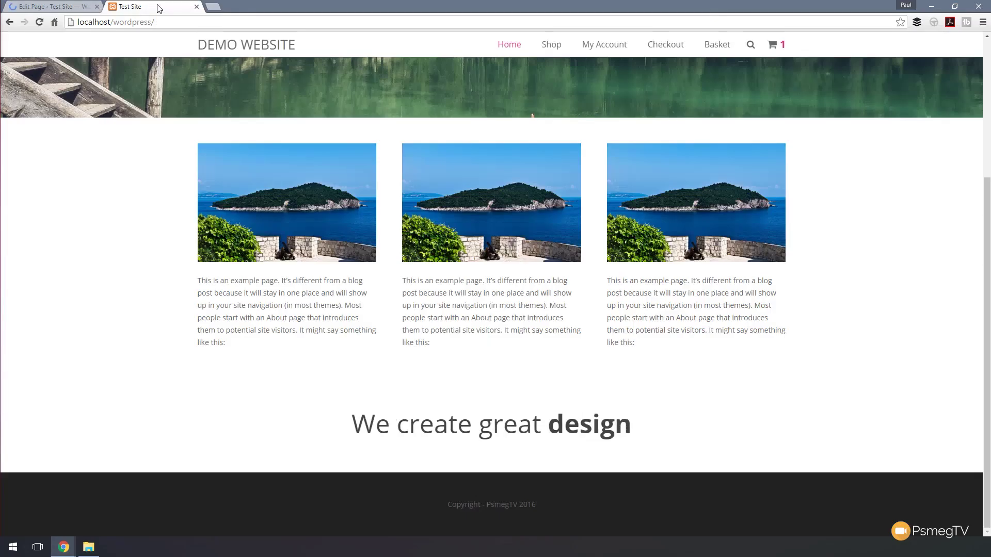
pyautogui.click(39, 22)
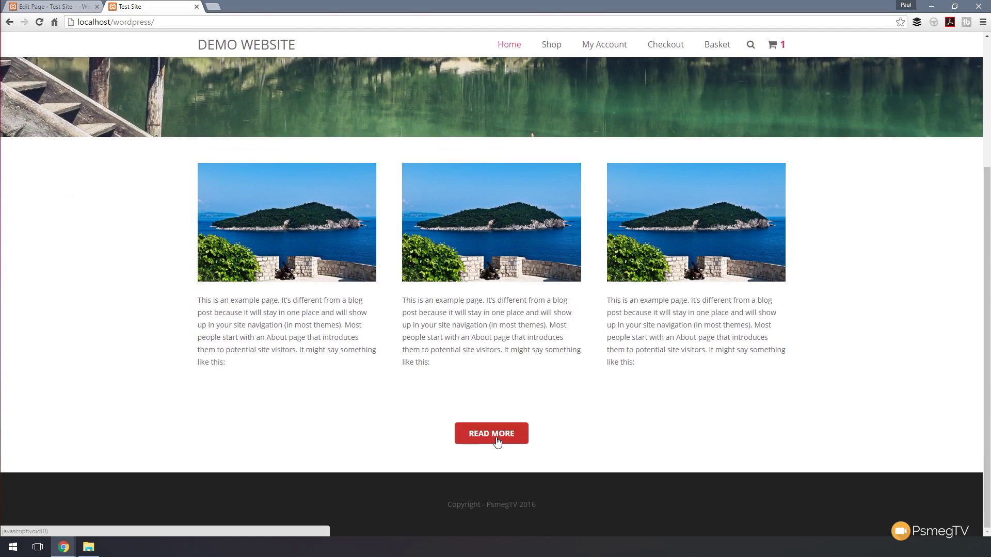
# Step: Open and dismiss the popup twice from the READ MORE button to watch its flip animation
pyautogui.click(497, 442)
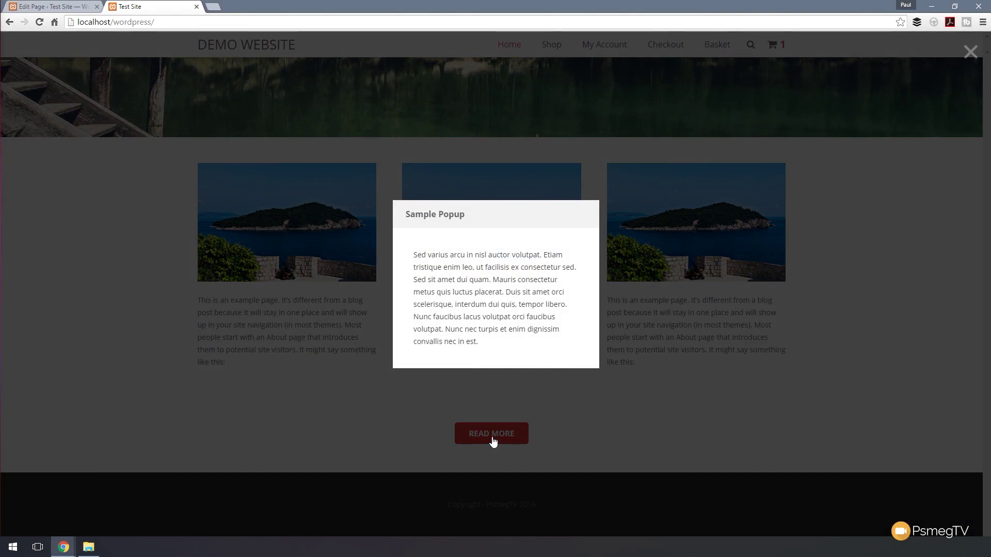
pyautogui.click(379, 426)
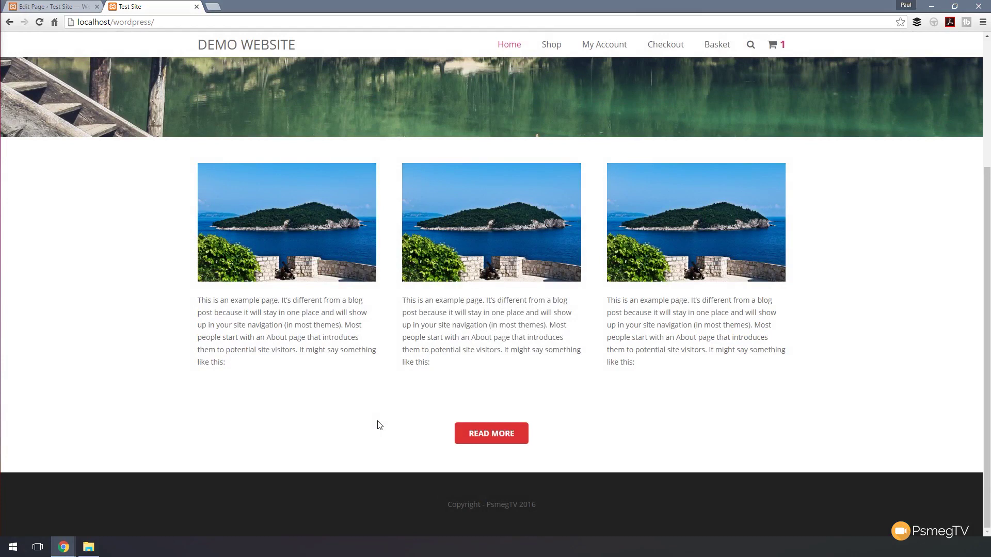
pyautogui.click(499, 438)
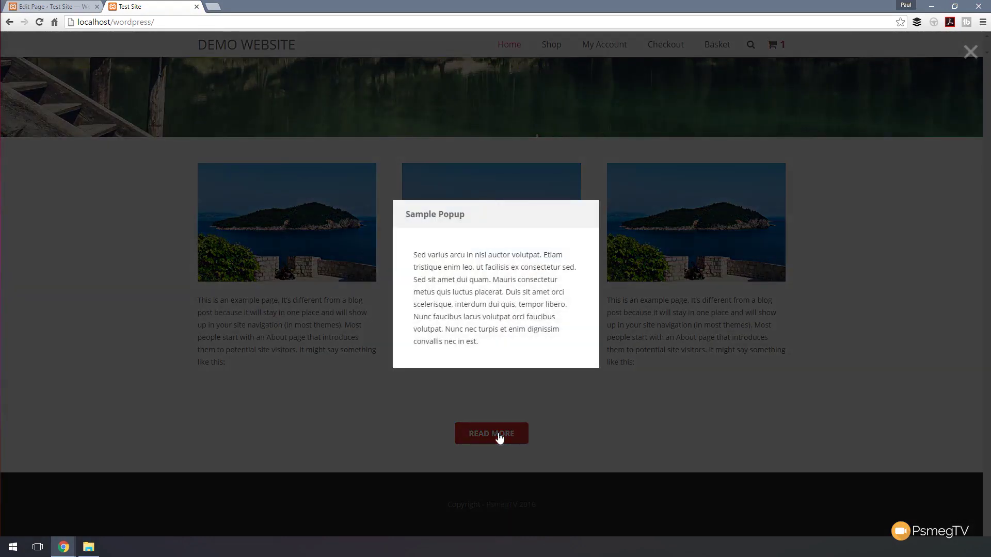
pyautogui.click(423, 419)
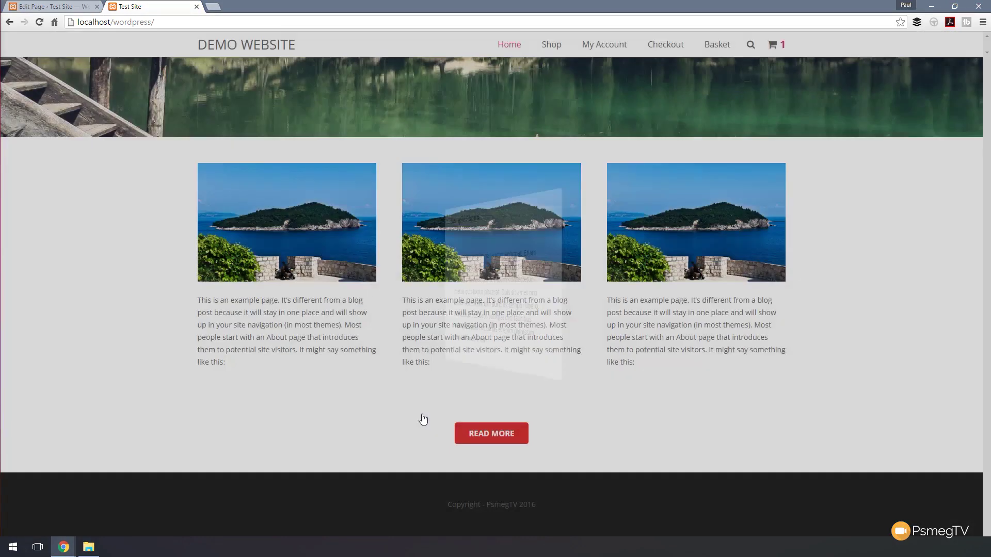
# Step: In the page editor, set the Modal Popup's appearance animation to Fade In and its size to Large, and save
pyautogui.click(51, 8)
pyautogui.scroll(-2, 423, 366)
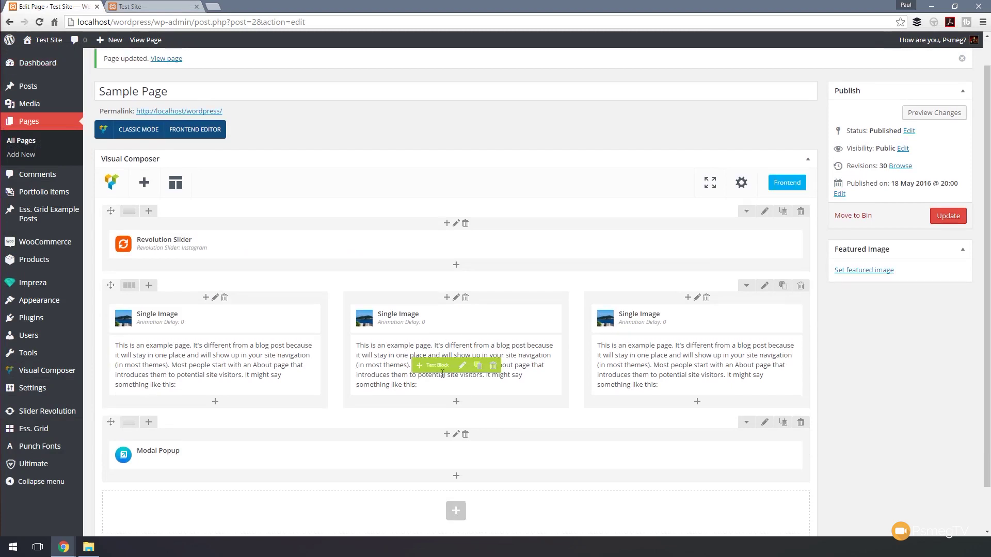
pyautogui.click(465, 408)
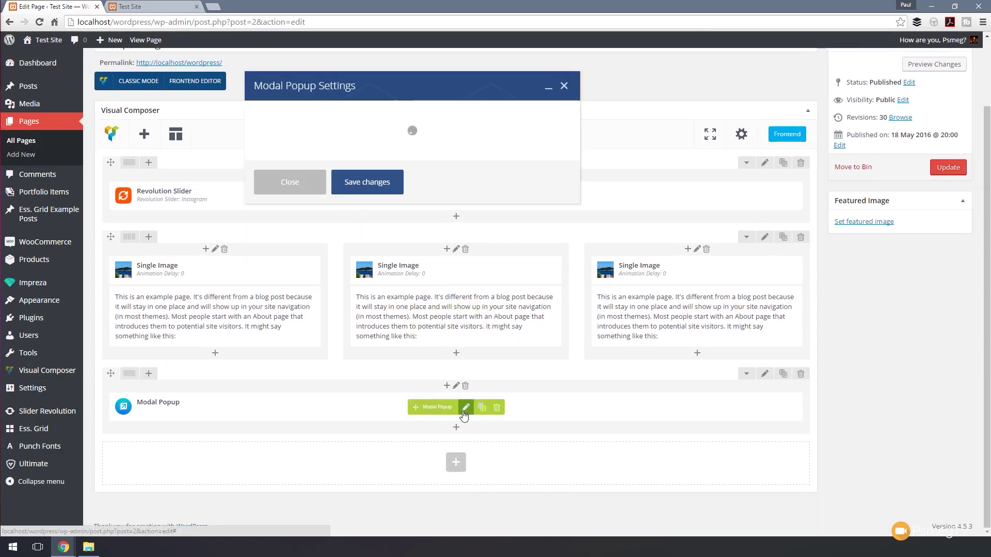
pyautogui.click(313, 115)
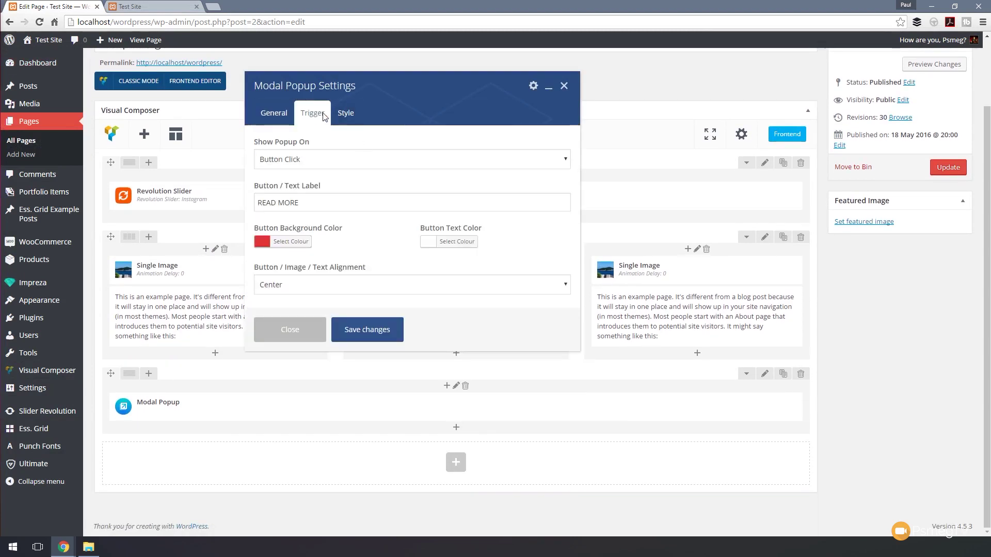
pyautogui.click(344, 114)
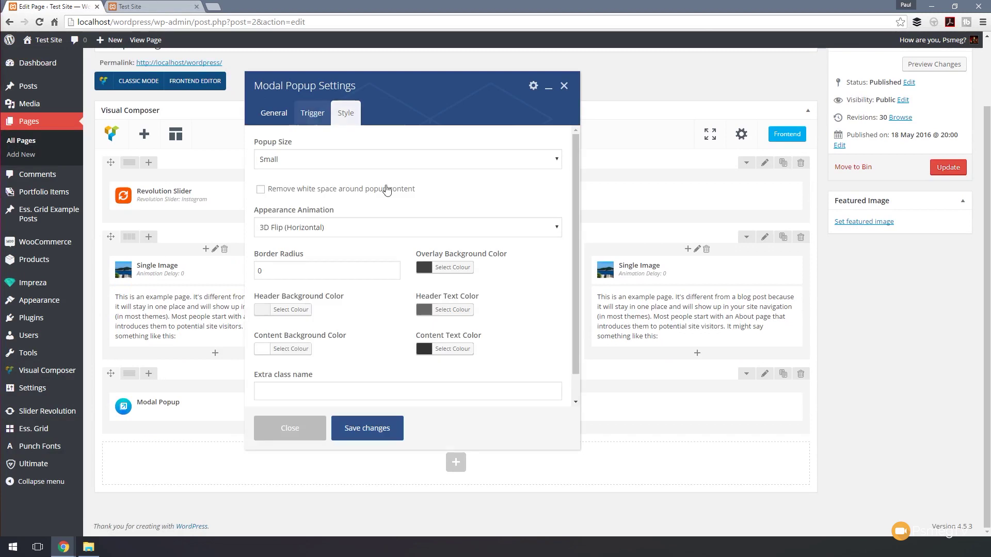
pyautogui.click(356, 225)
pyautogui.click(330, 246)
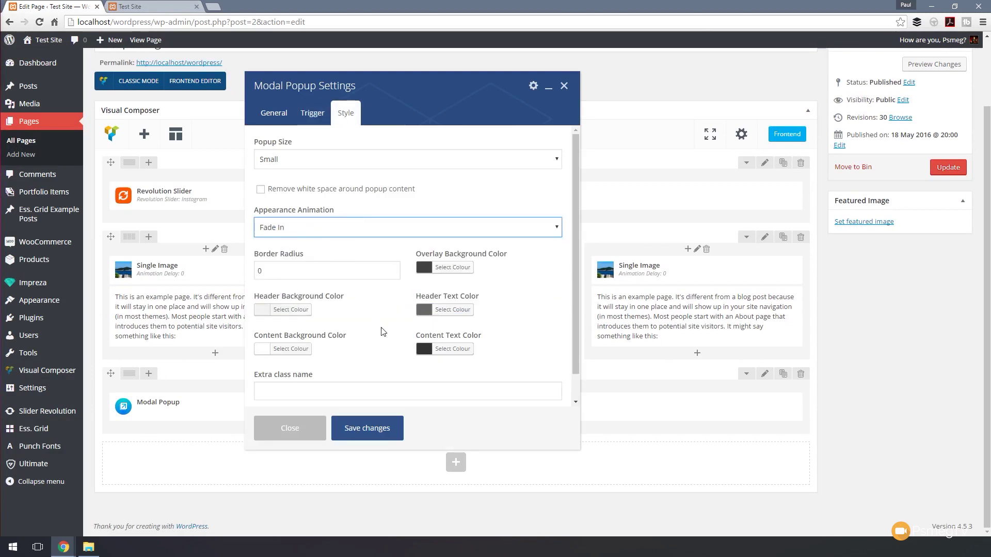
pyautogui.click(338, 159)
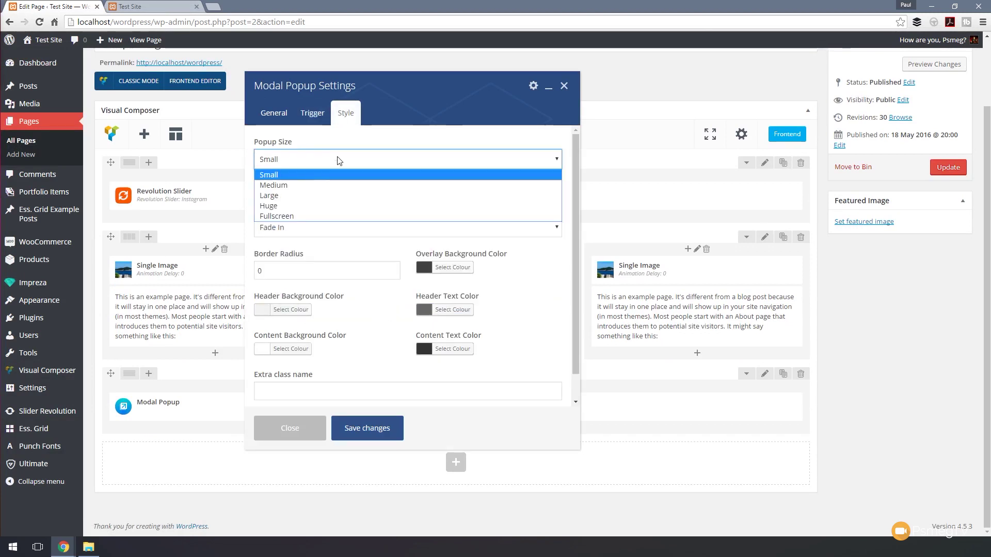
pyautogui.click(312, 196)
pyautogui.click(356, 428)
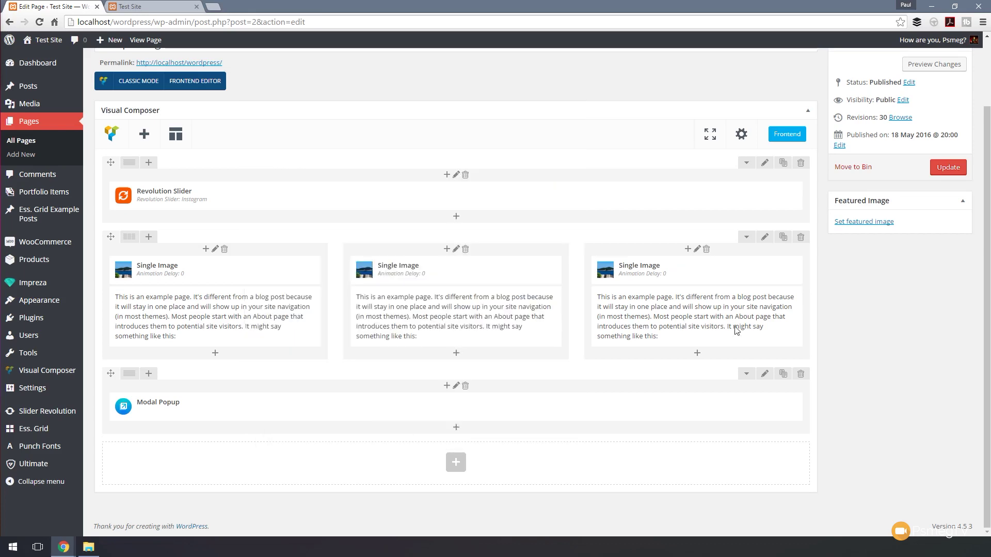
# Step: Update the page and check the large fade-in popup on the reloaded live site
pyautogui.click(948, 167)
pyautogui.click(135, 7)
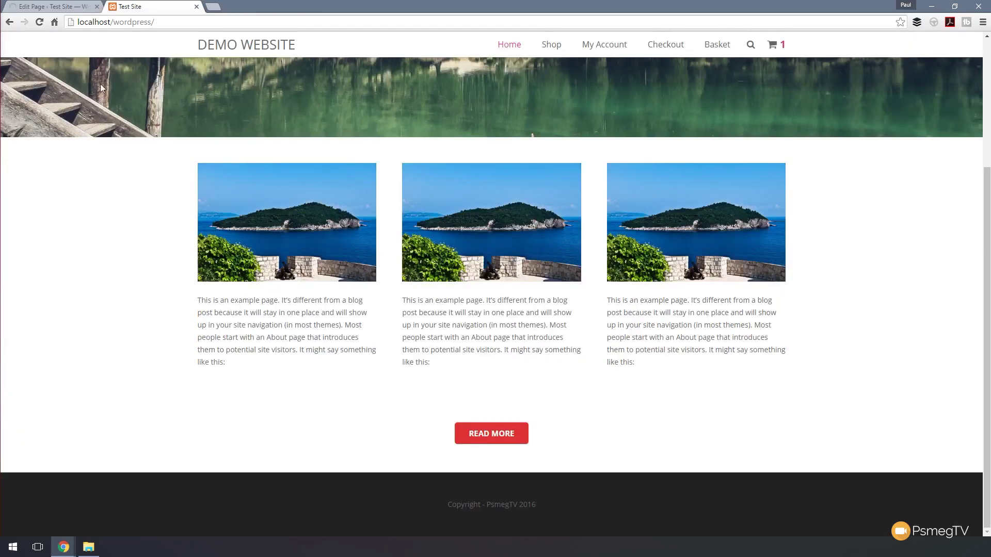
pyautogui.click(39, 22)
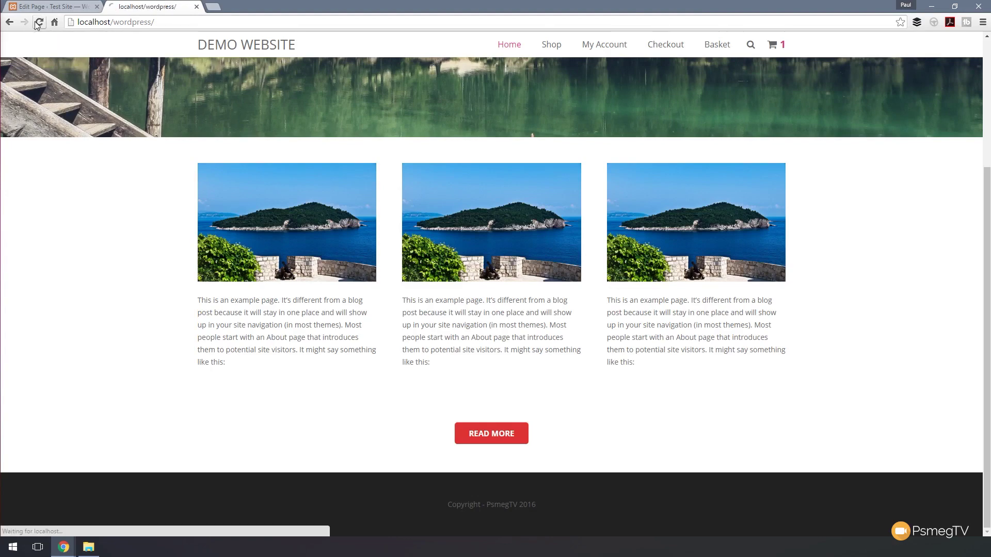
pyautogui.scroll(-5, 117, 381)
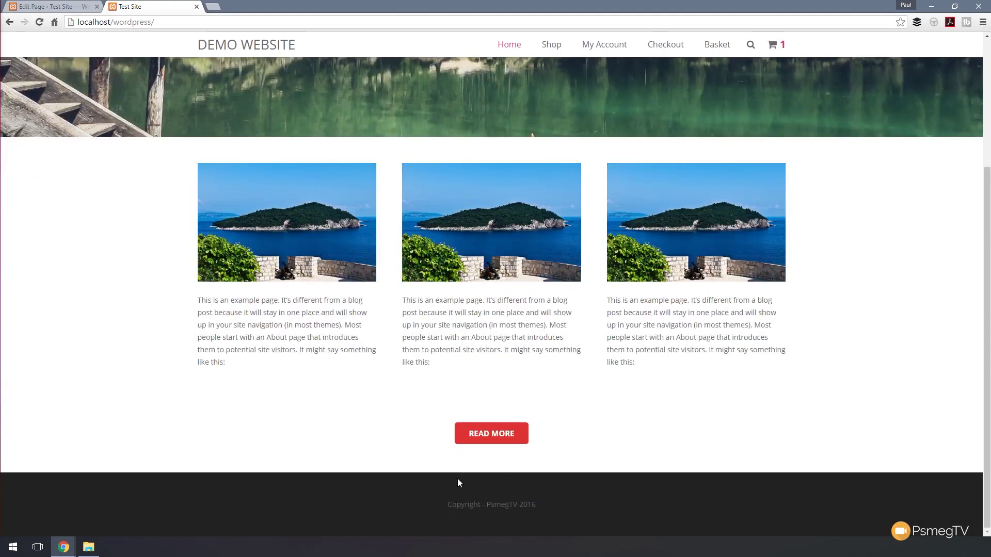
pyautogui.click(497, 440)
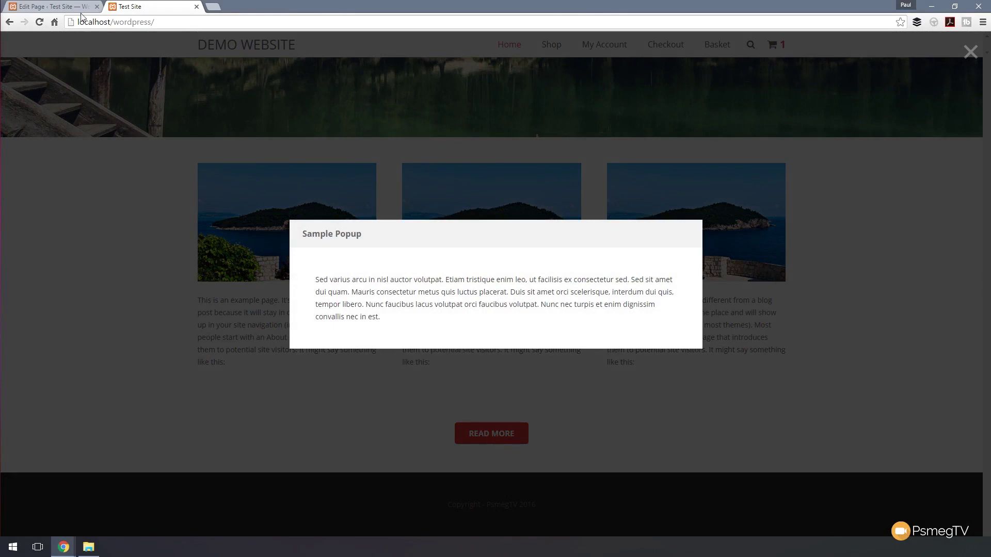
pyautogui.click(146, 348)
# Step: In the page editor, set the Modal Popup's appearance animation to Slide from Top and its size to Huge, and save
pyautogui.click(36, 7)
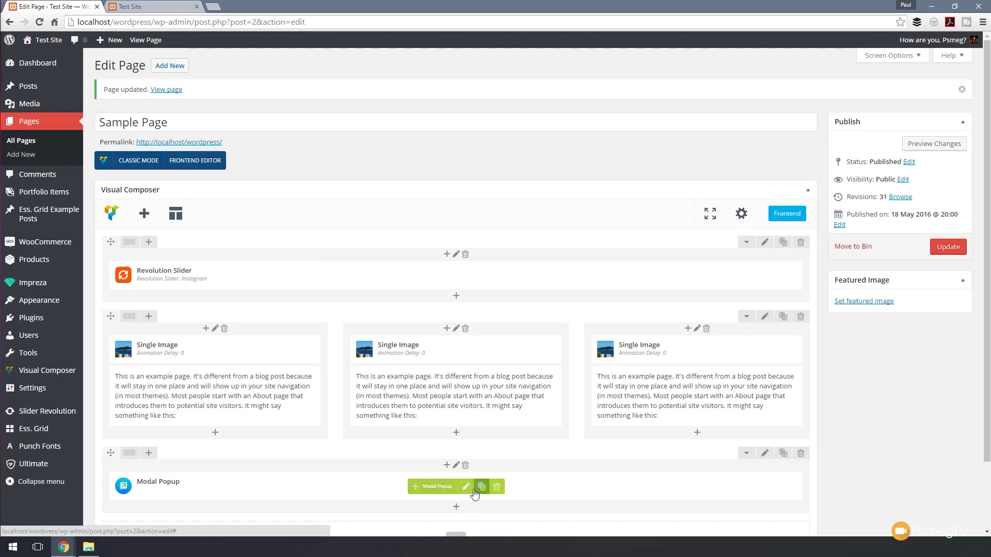
pyautogui.click(469, 492)
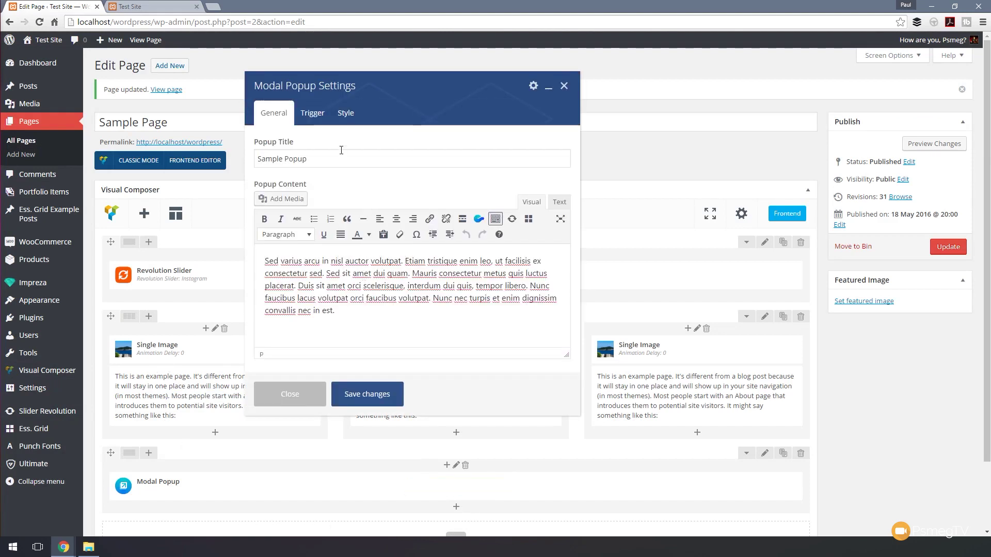
pyautogui.click(344, 115)
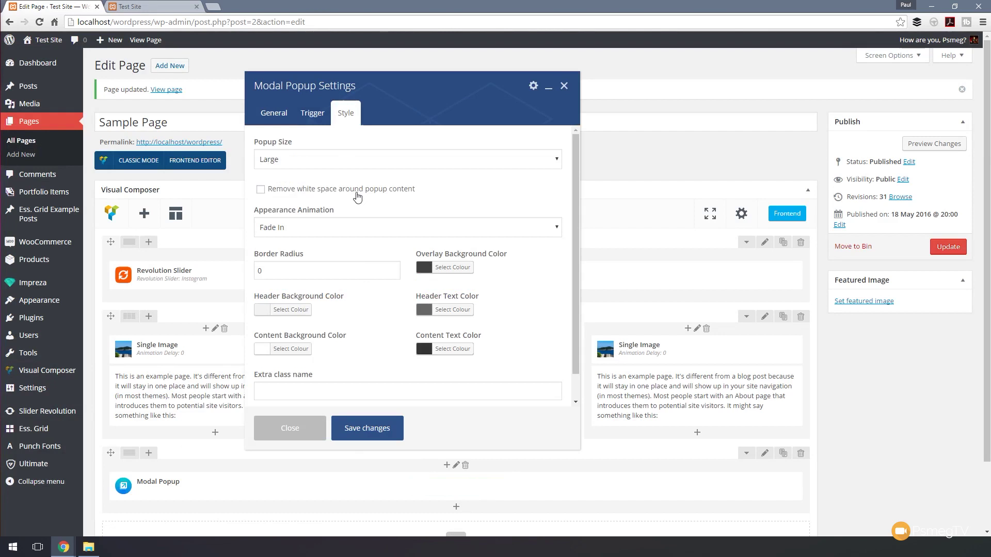
pyautogui.click(361, 228)
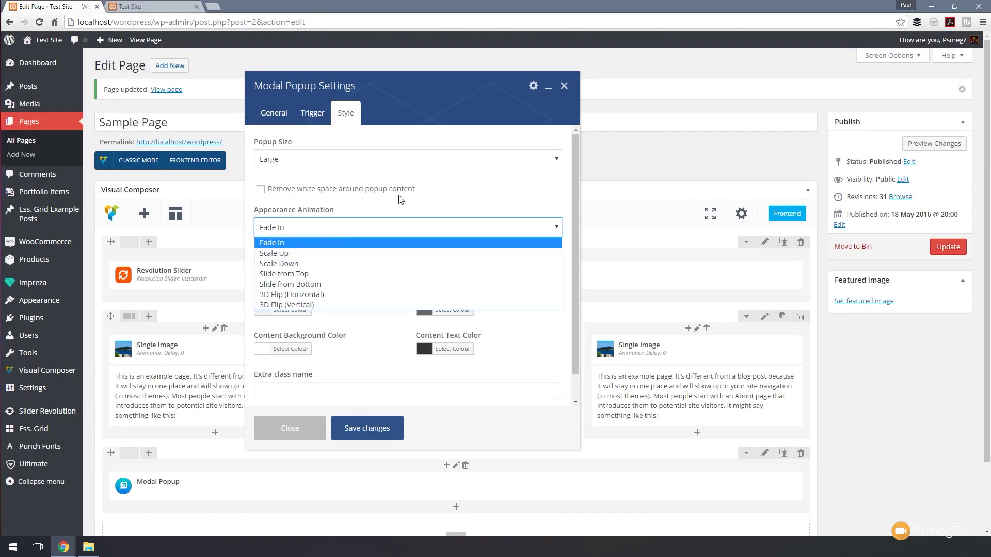
pyautogui.click(307, 274)
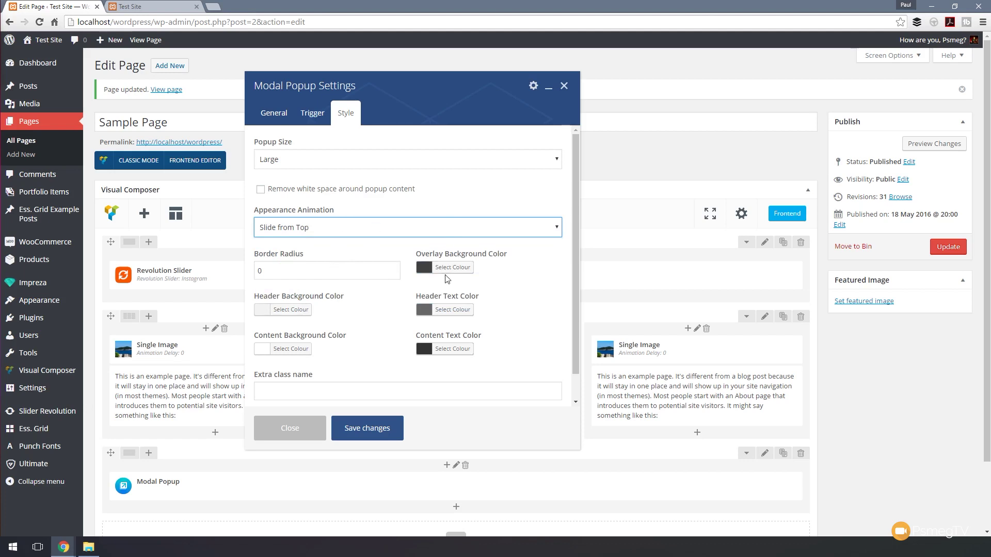
pyautogui.click(432, 160)
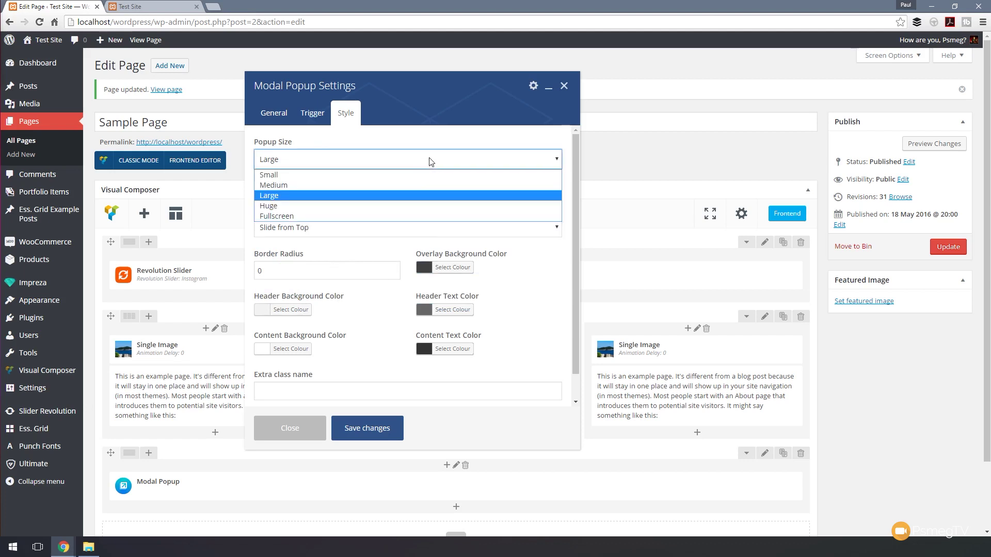
pyautogui.click(337, 209)
pyautogui.click(381, 430)
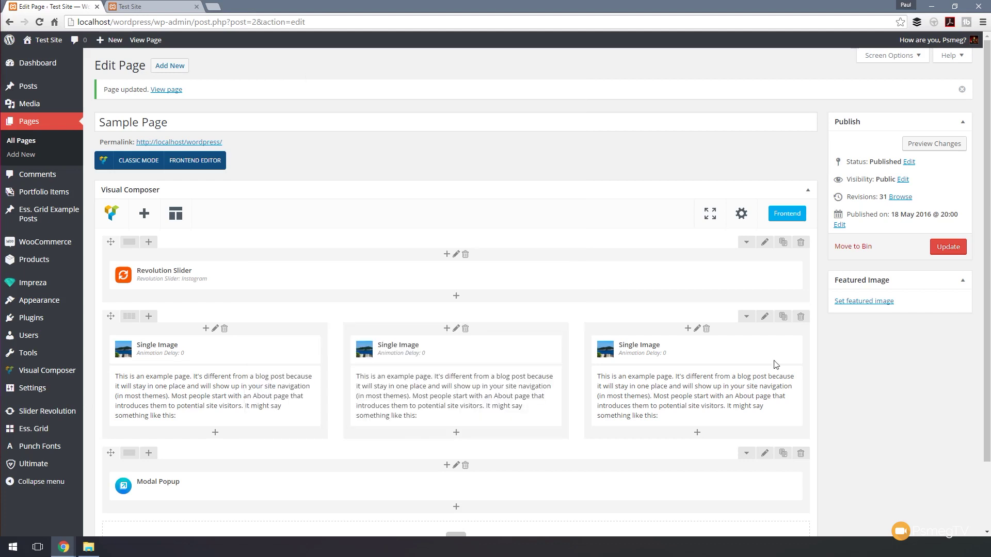
# Step: Update the page, reload the live site, and open and dismiss the huge slide-in popup from the READ MORE button
pyautogui.click(954, 246)
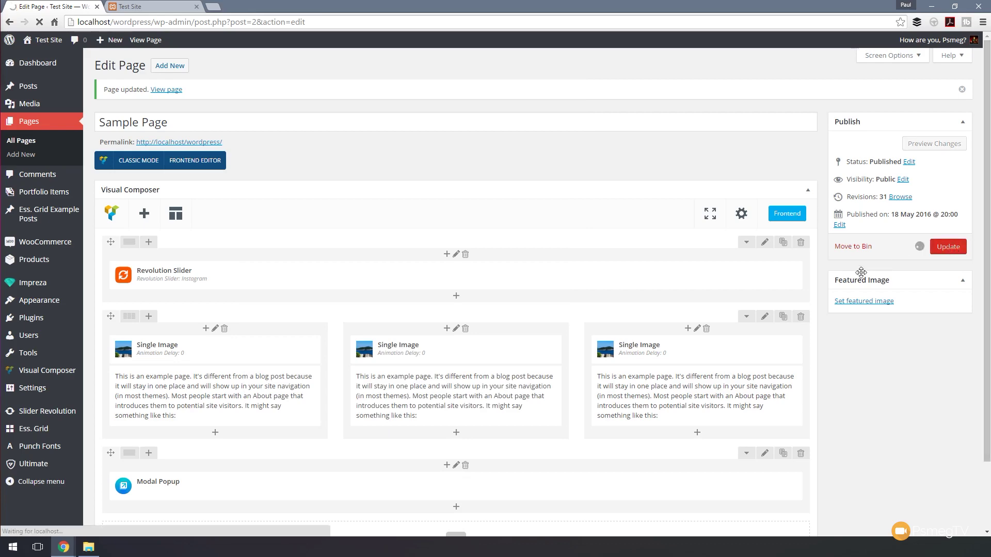
pyautogui.click(151, 6)
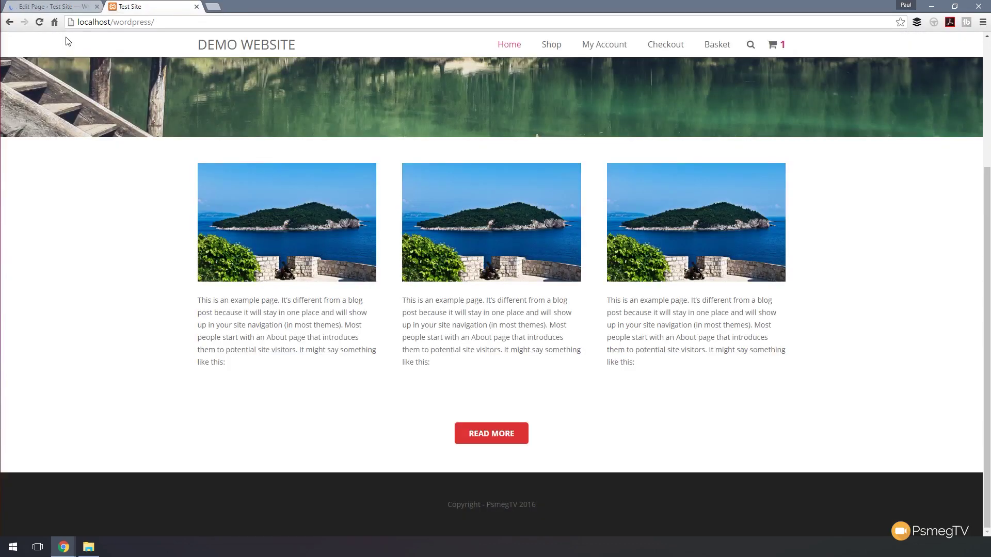
pyautogui.click(39, 21)
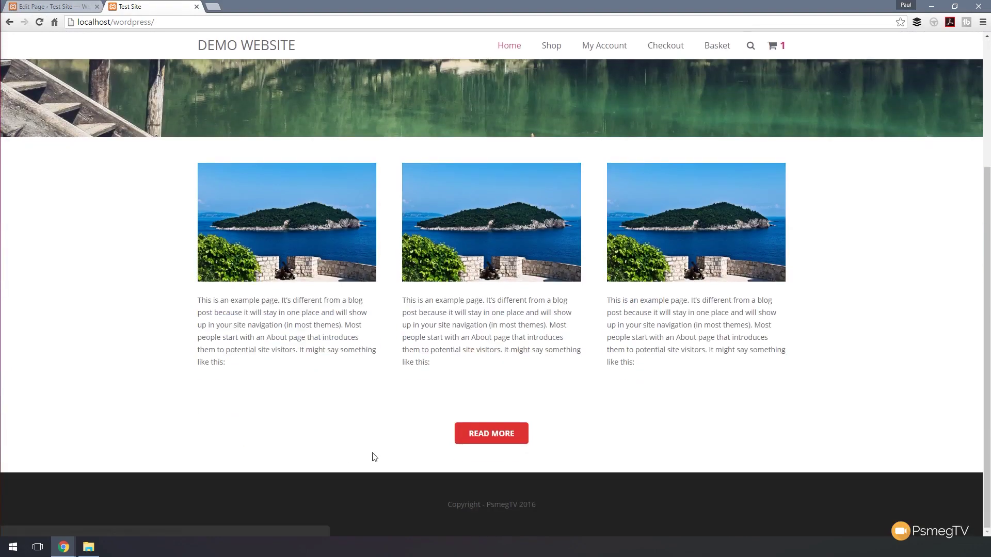
pyautogui.click(481, 435)
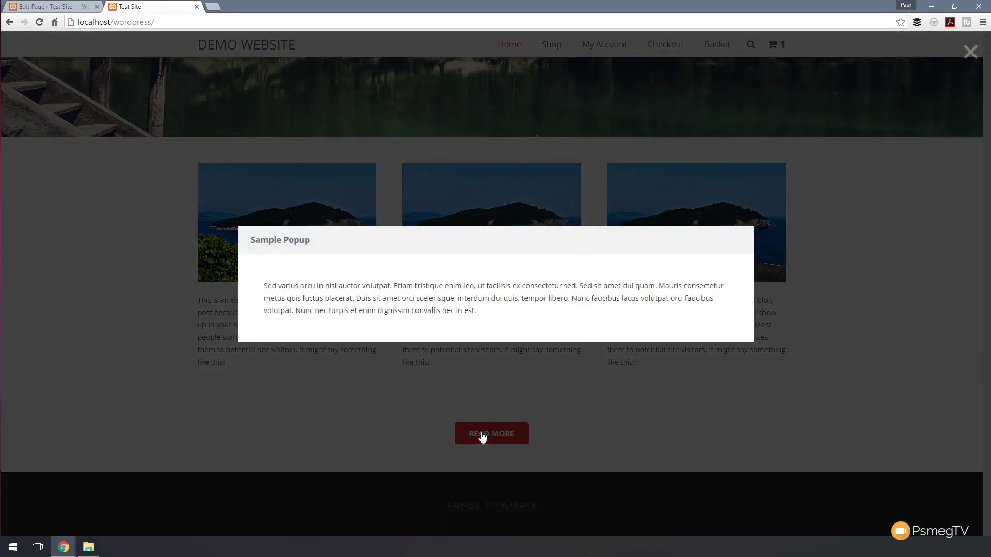
pyautogui.click(203, 392)
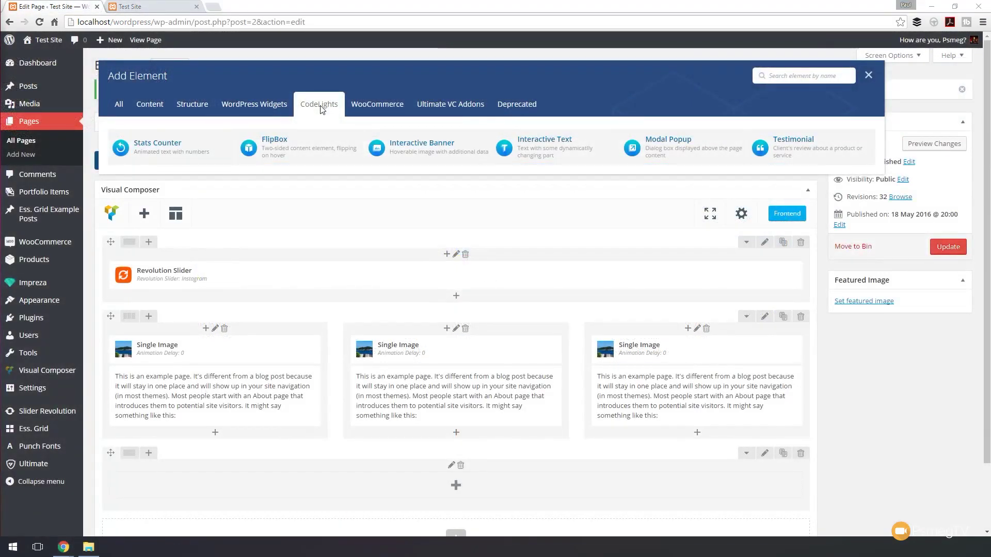
# Step: Add a CodeLights Testimonial element to the empty row and replace its quote text with the copied "Sed varius arcu" paragraph
pyautogui.click(790, 164)
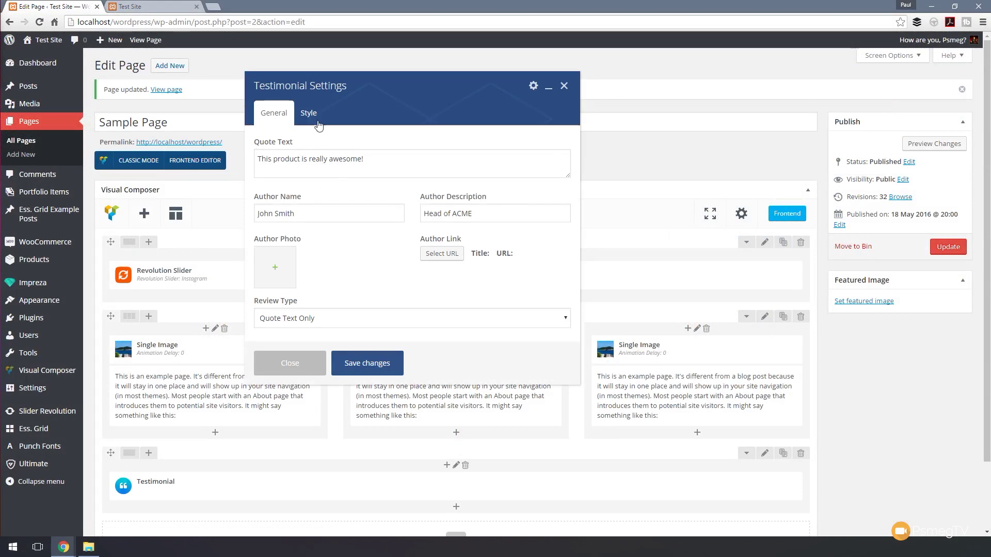
pyautogui.tripleClick(310, 159)
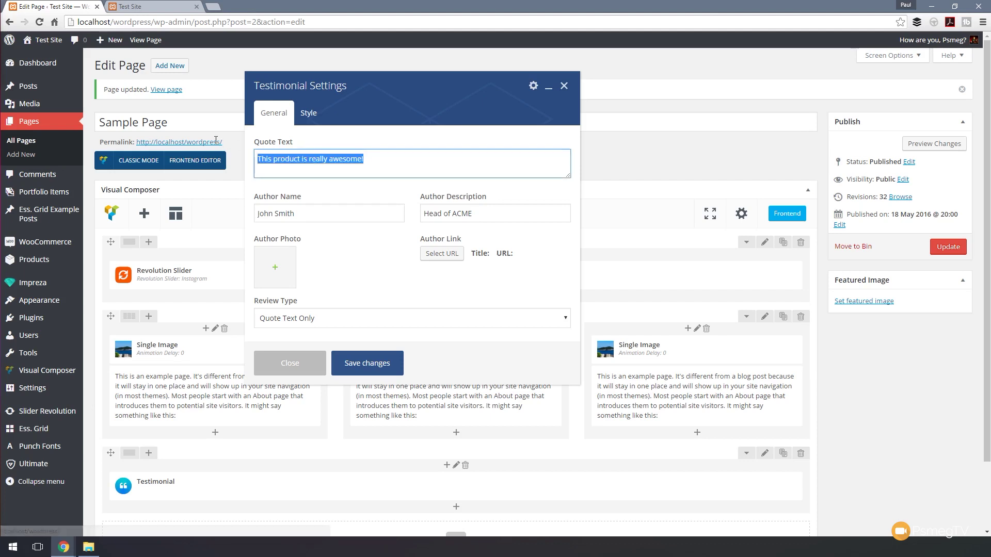
pyautogui.hotkey('ctrl', 'v')
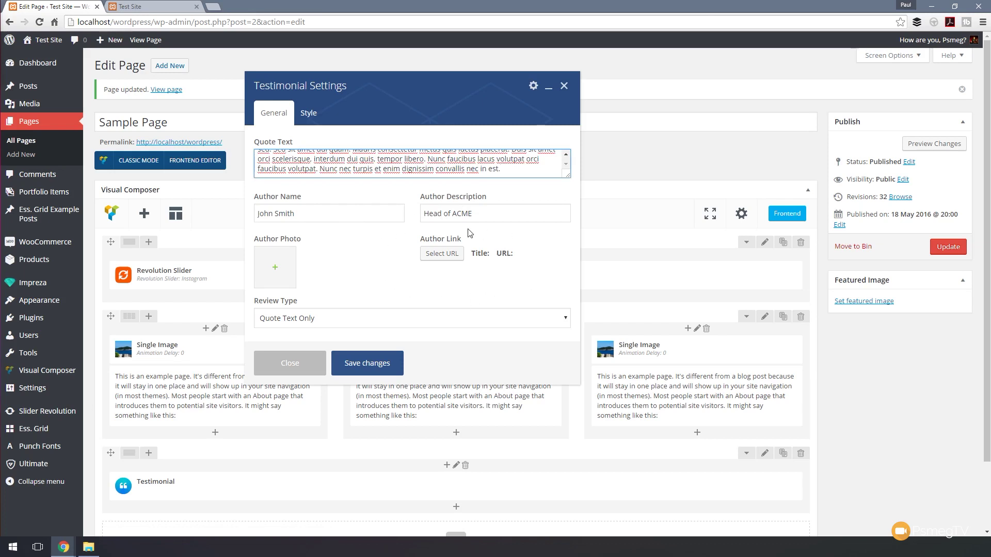
# Step: Set the testimonial's author photo to the square pink and purple gradient image from the media library
pyautogui.click(275, 267)
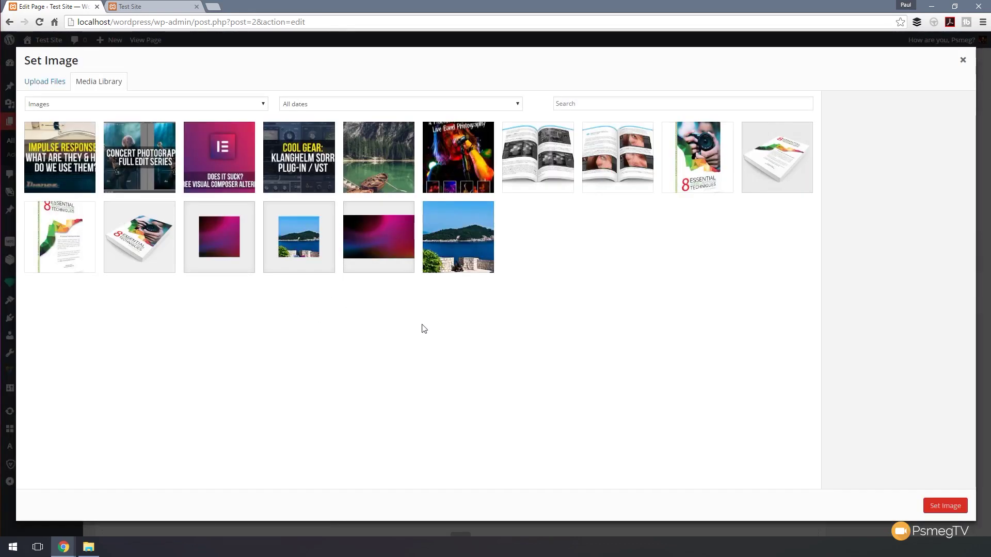
pyautogui.click(199, 248)
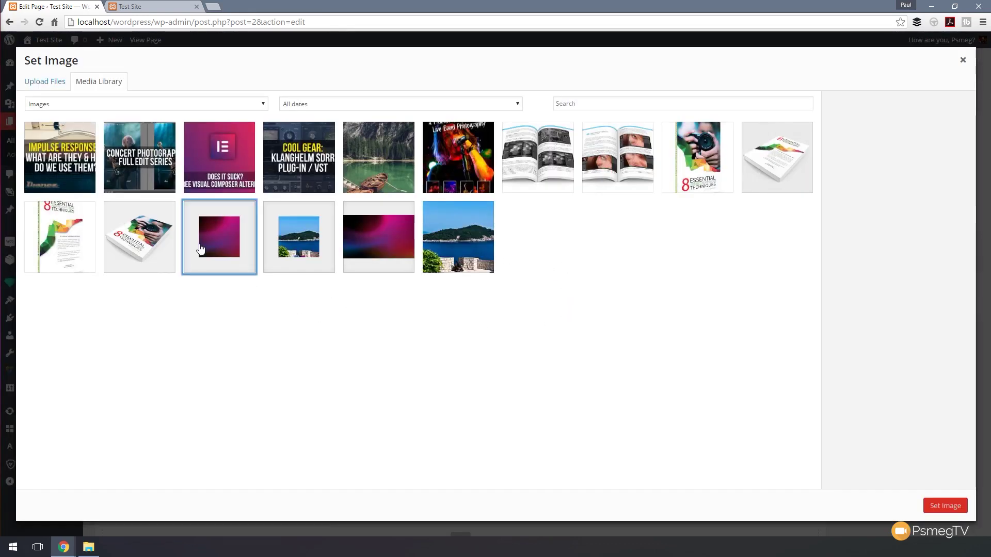
pyautogui.click(946, 506)
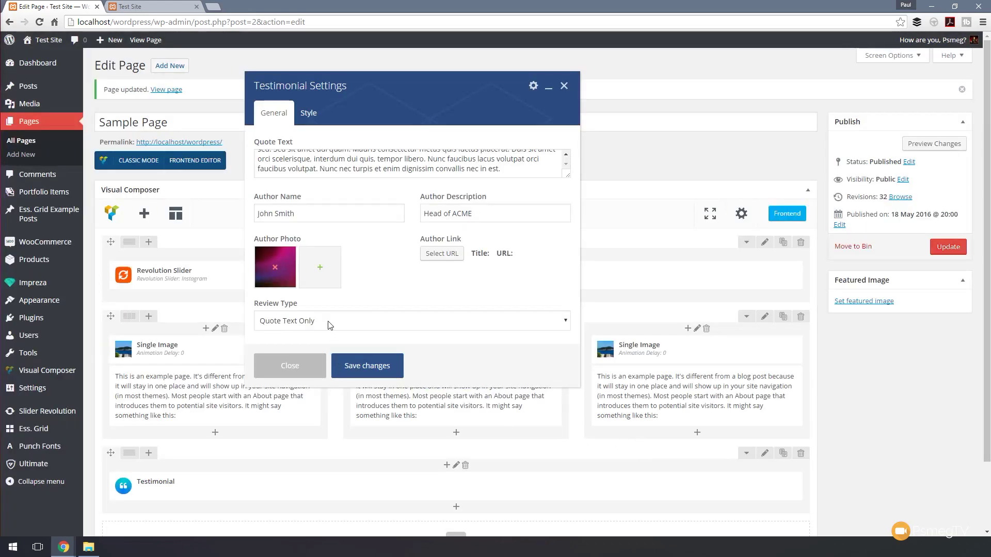
# Step: Try the With Video and With Scanned Document review types and return the testimonial to Quote Text Only
pyautogui.click(327, 321)
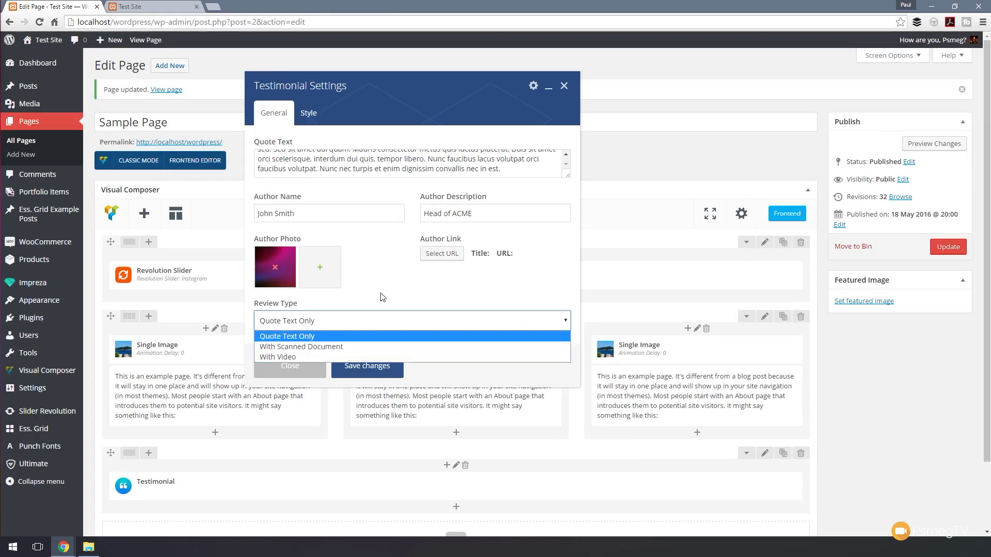
pyautogui.click(291, 357)
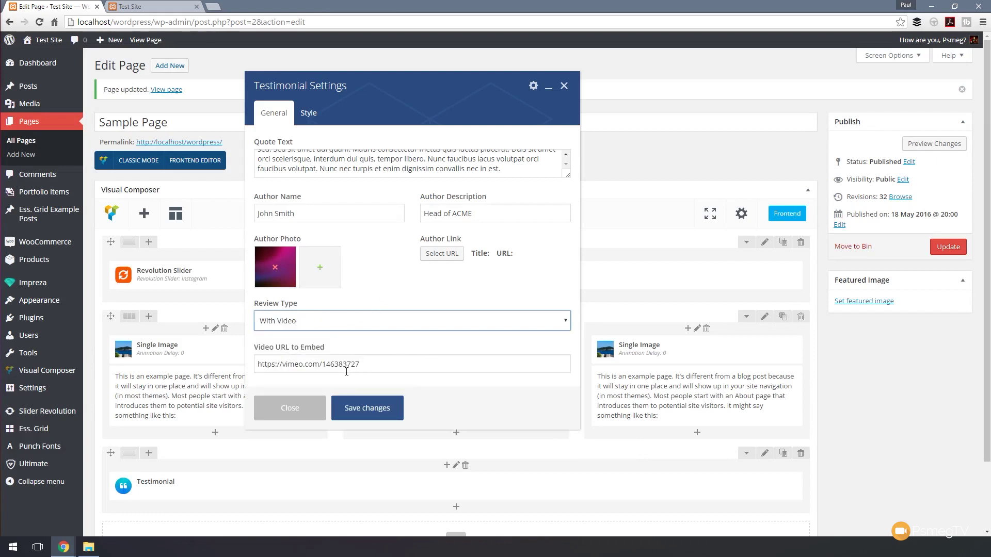
pyautogui.click(361, 325)
pyautogui.click(391, 349)
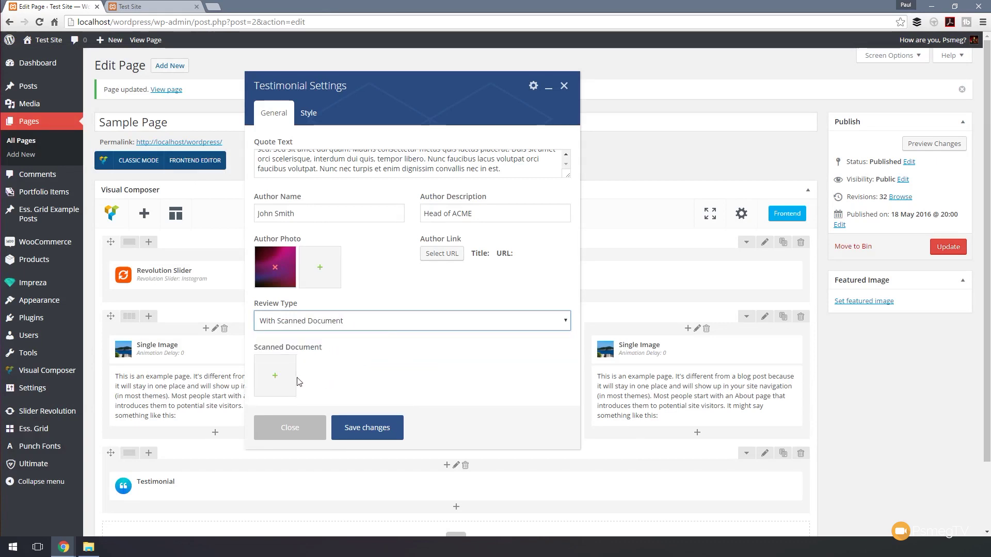
pyautogui.click(344, 324)
pyautogui.click(310, 337)
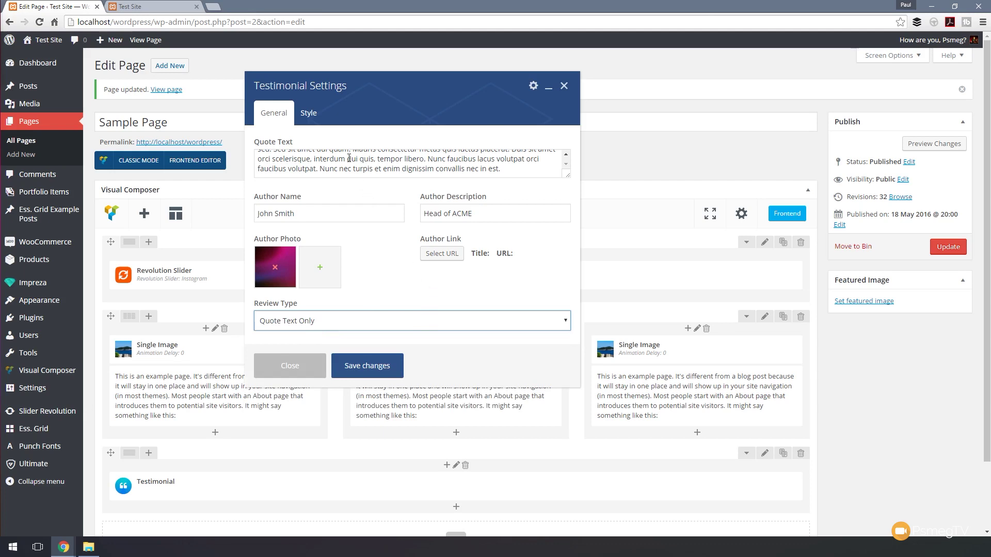
# Step: Set the testimonial's quote style to Speech Balloon with the green #81d742 background color at reduced opacity
pyautogui.click(314, 114)
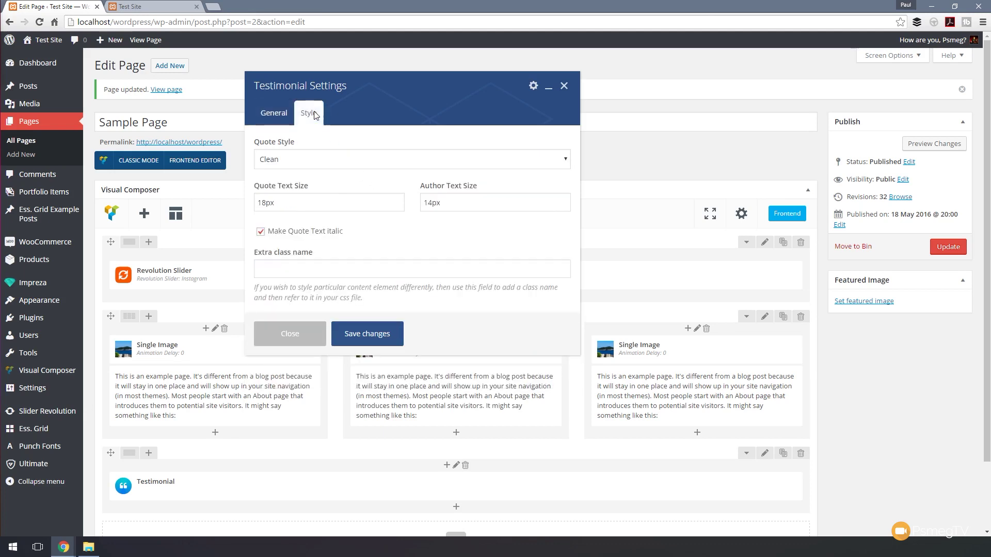
pyautogui.click(344, 161)
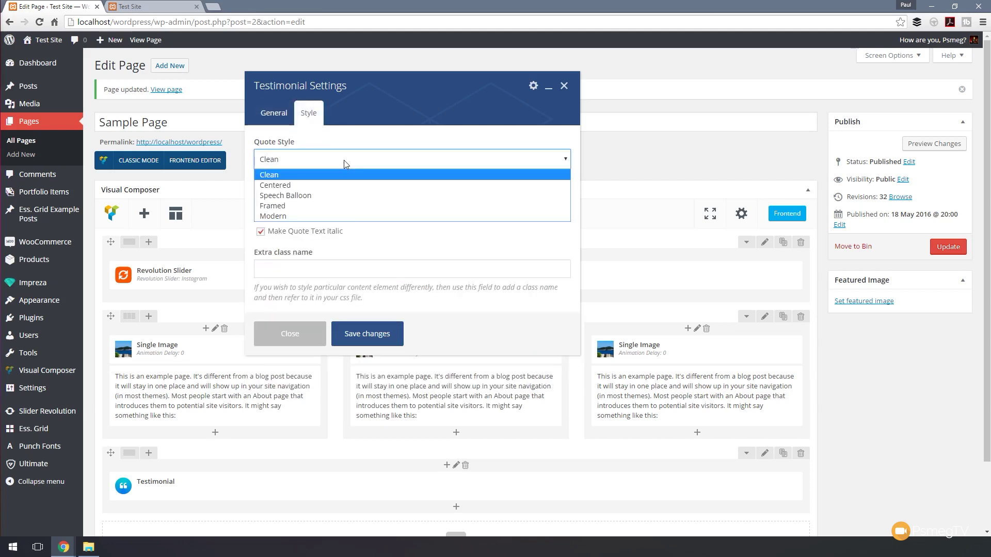
pyautogui.click(333, 196)
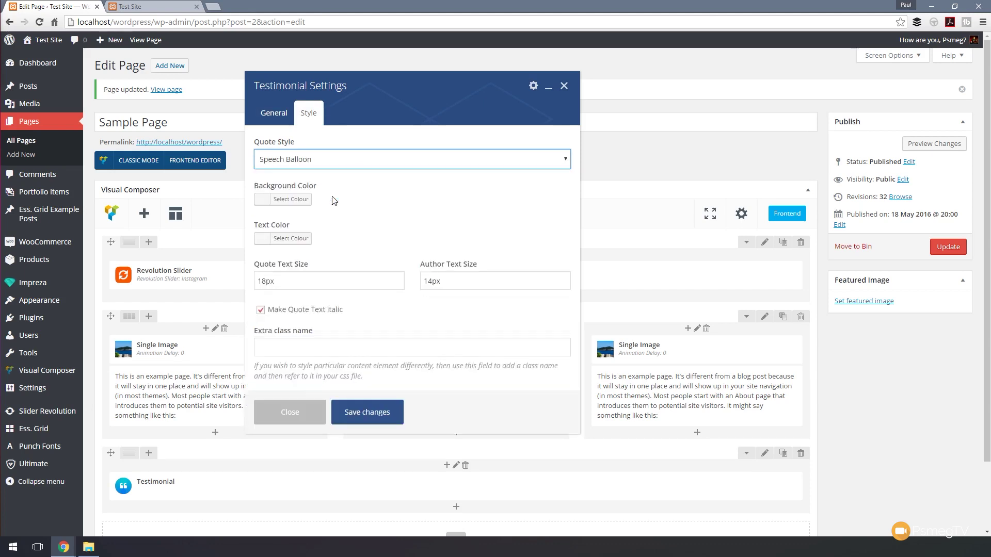
pyautogui.click(301, 200)
pyautogui.click(301, 200)
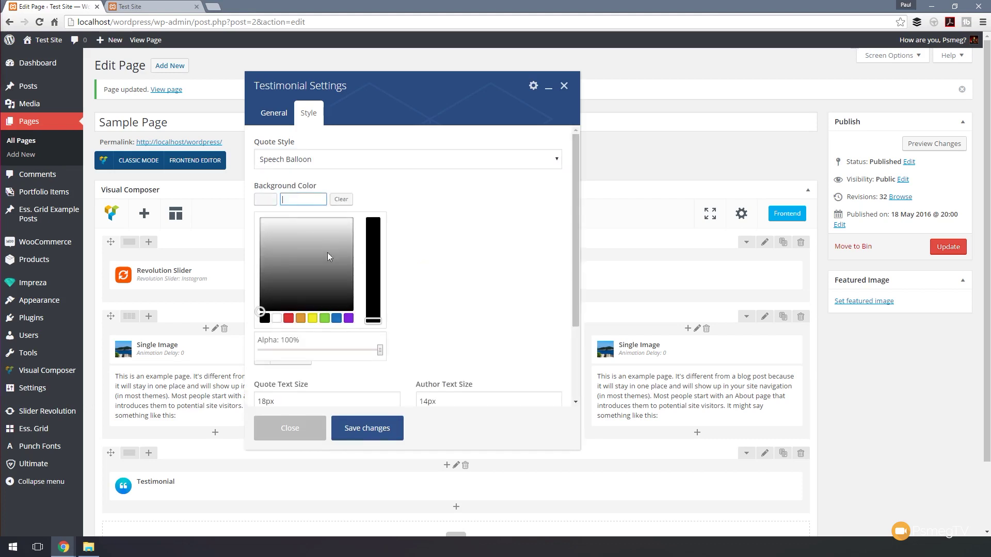
pyautogui.click(324, 318)
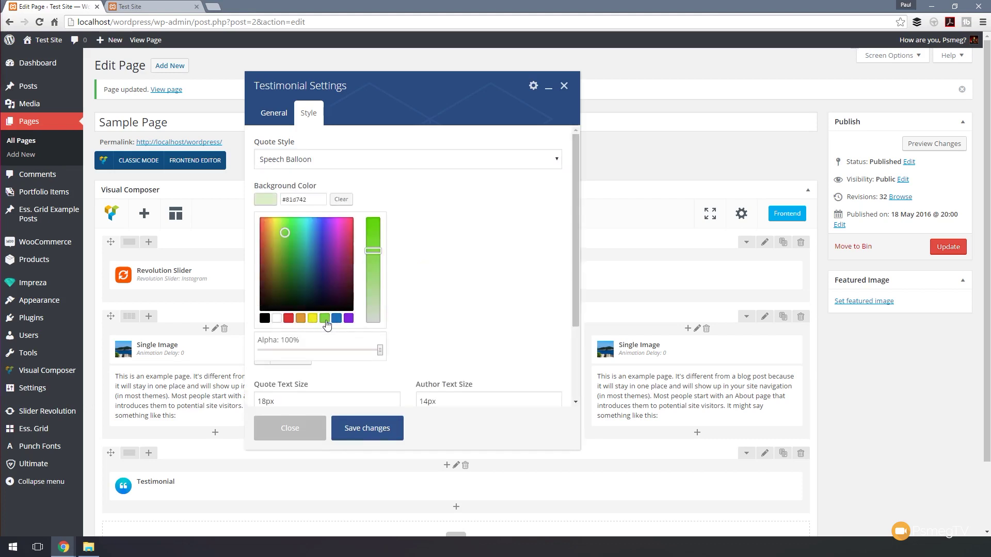
pyautogui.moveTo(380, 354); pyautogui.dragTo(318, 355)
pyautogui.click(443, 278)
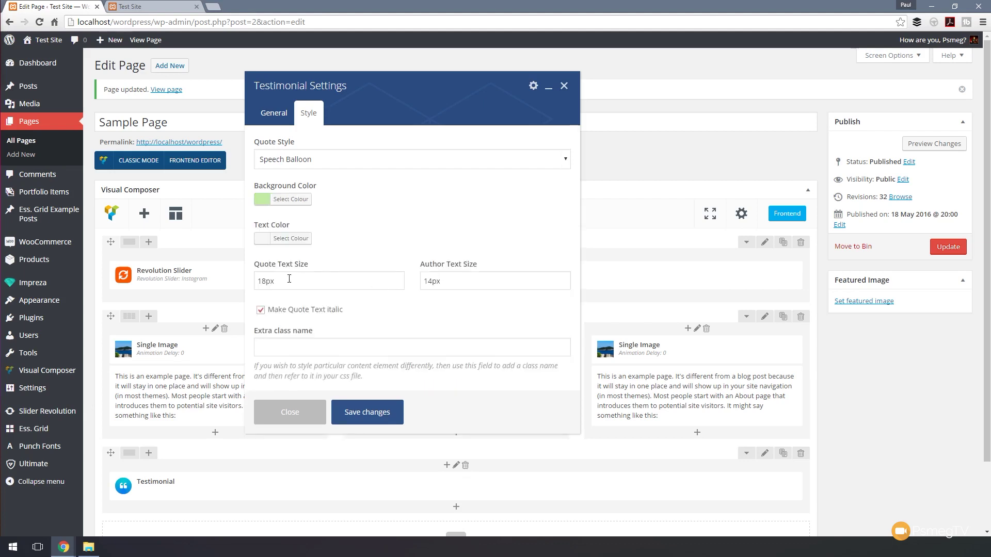
# Step: Set the testimonial's text color to dark grey #424242 and save the element's settings
pyautogui.click(276, 239)
pyautogui.moveTo(296, 268); pyautogui.dragTo(256, 327)
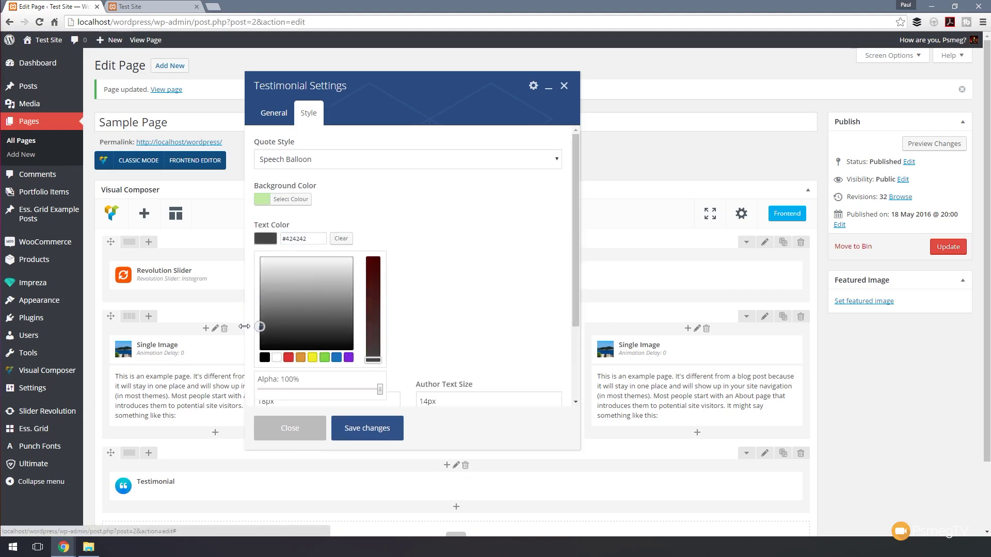
pyautogui.click(413, 231)
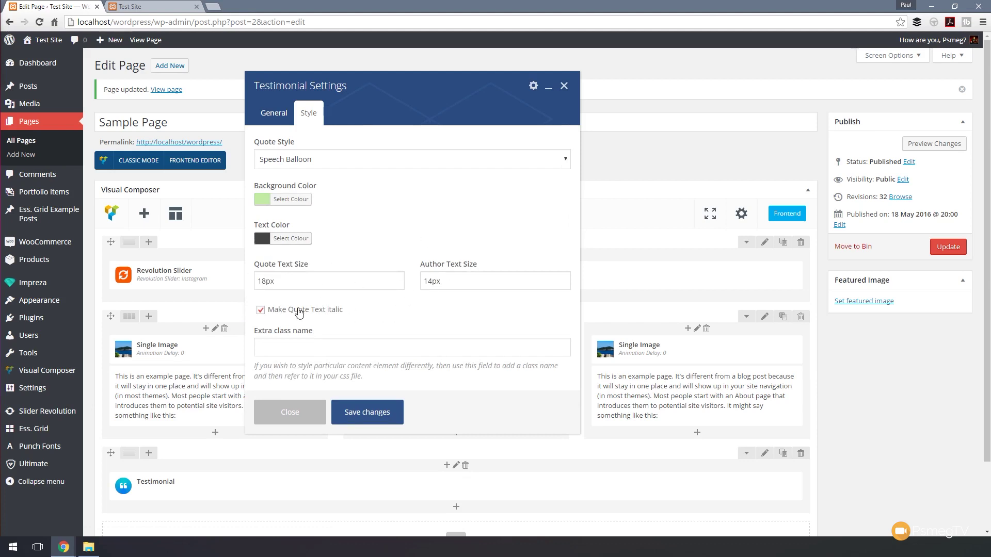
pyautogui.click(357, 416)
# Step: Update the page and check the speech balloon testimonial on the reloaded live site
pyautogui.click(947, 249)
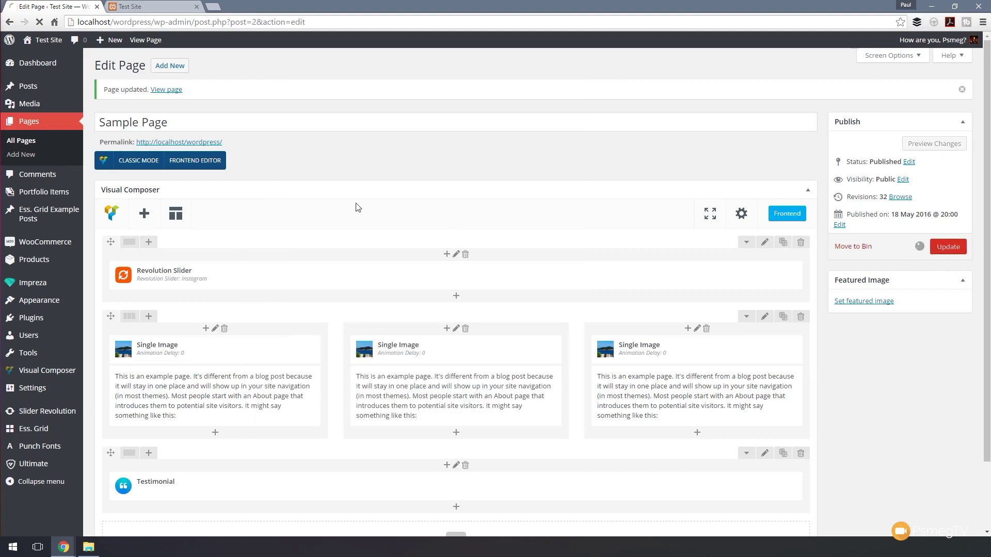
pyautogui.click(142, 10)
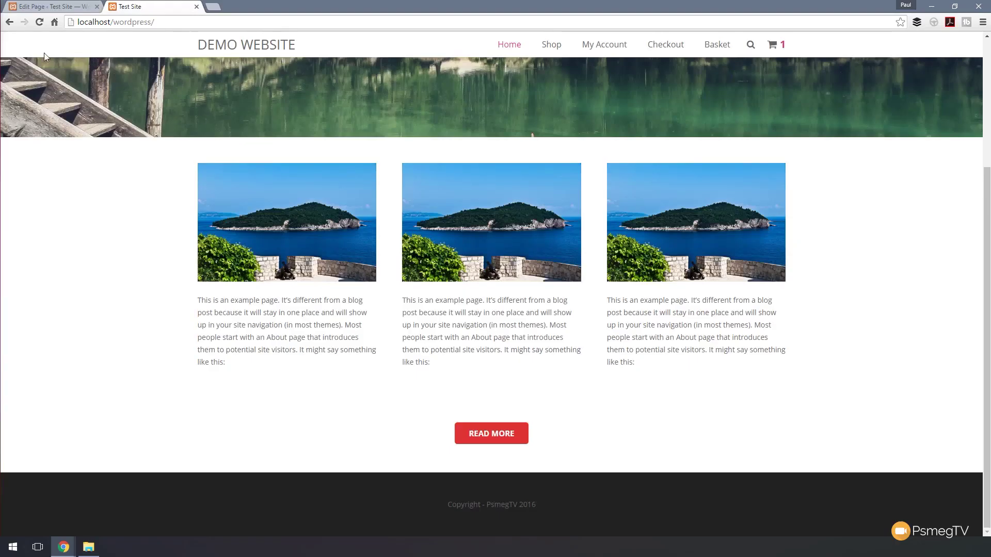
pyautogui.click(39, 22)
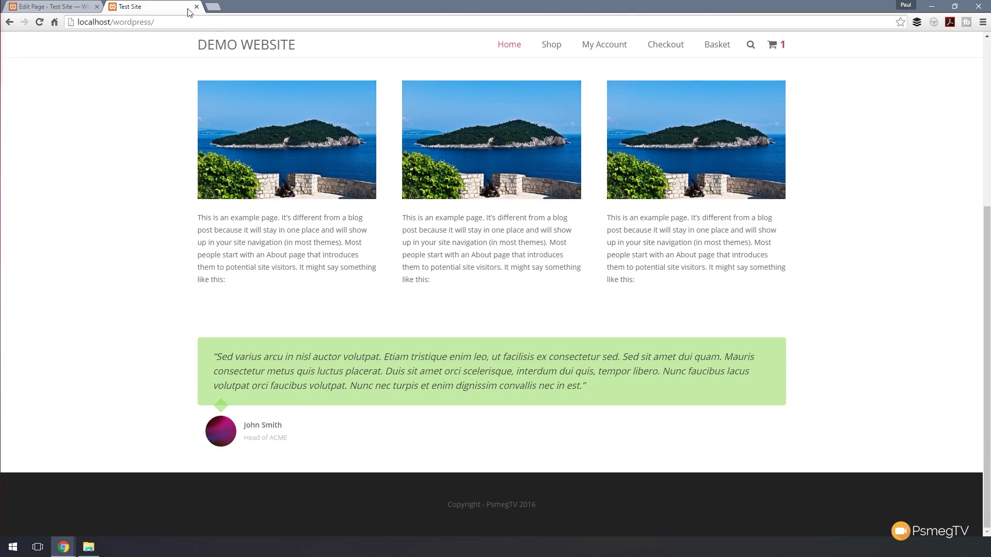
# Step: Change the testimonial's quote style to Modern in the page editor and save the element's settings
pyautogui.click(60, 10)
pyautogui.scroll(-2, 416, 440)
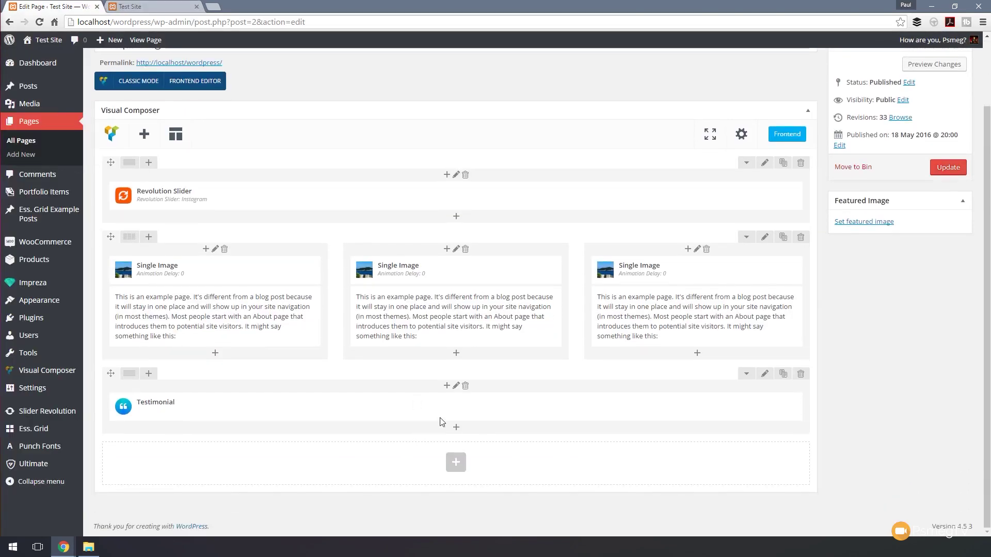
pyautogui.click(466, 407)
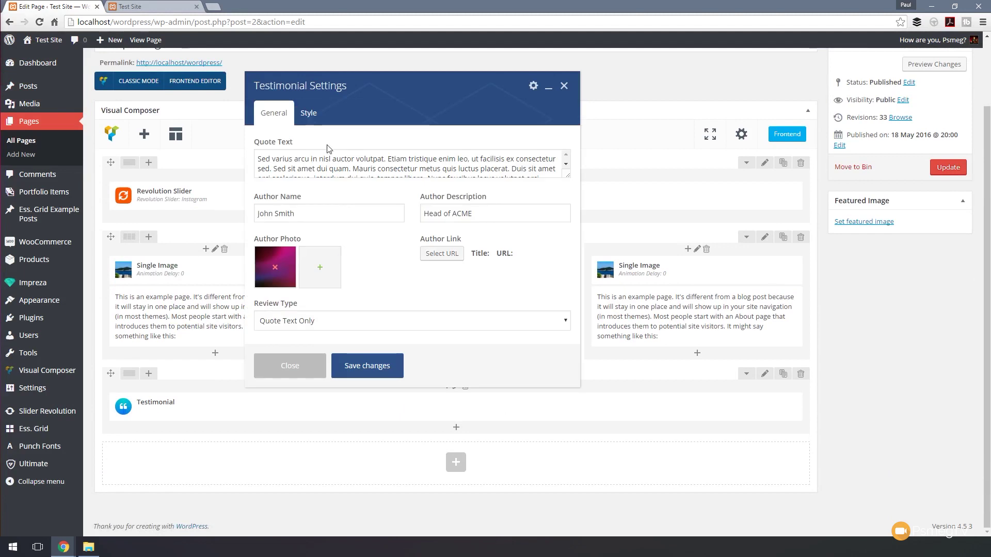
pyautogui.click(309, 120)
pyautogui.click(310, 162)
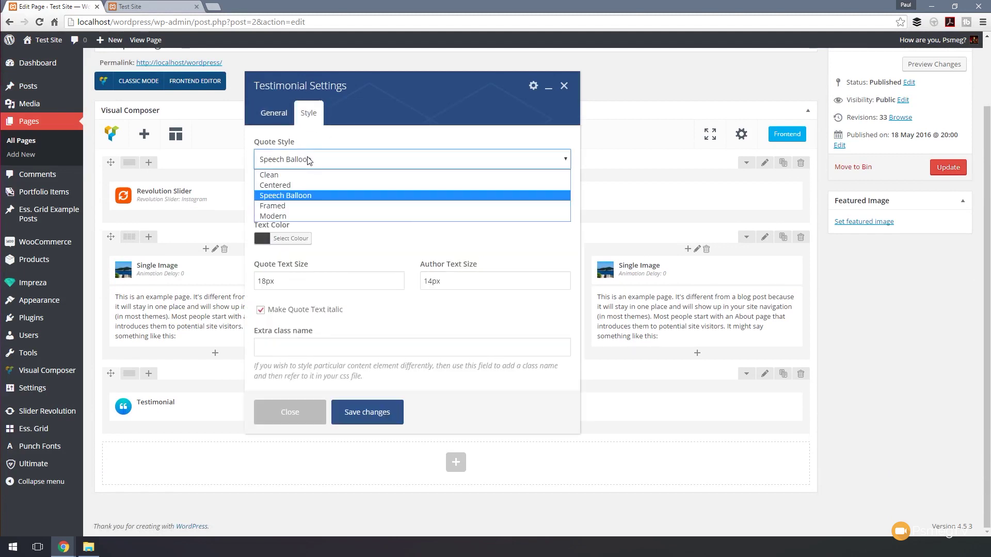
pyautogui.click(279, 219)
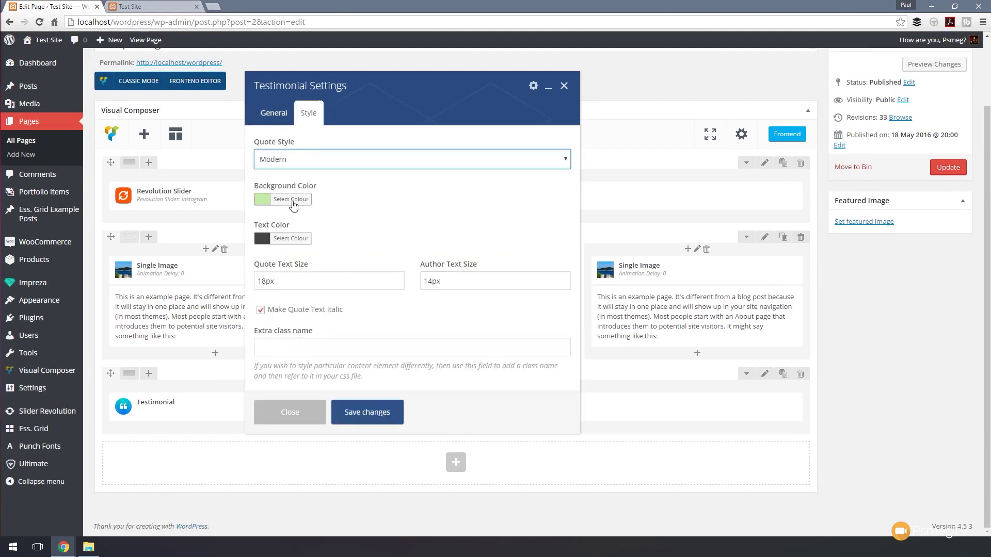
pyautogui.click(363, 413)
# Step: Update the page and check the Modern testimonial on the reloaded live site before returning to the page editor
pyautogui.click(939, 167)
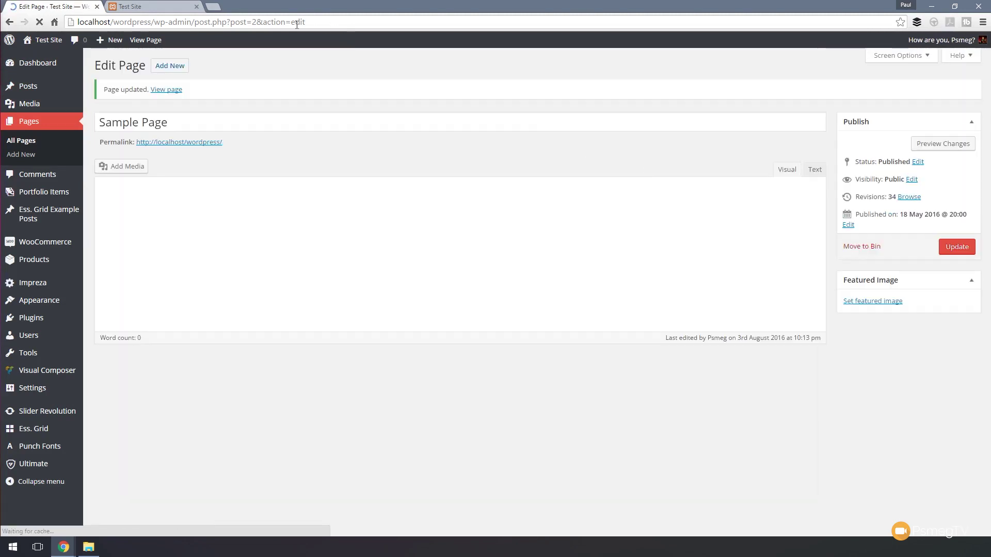
pyautogui.click(150, 6)
pyautogui.press('F5')
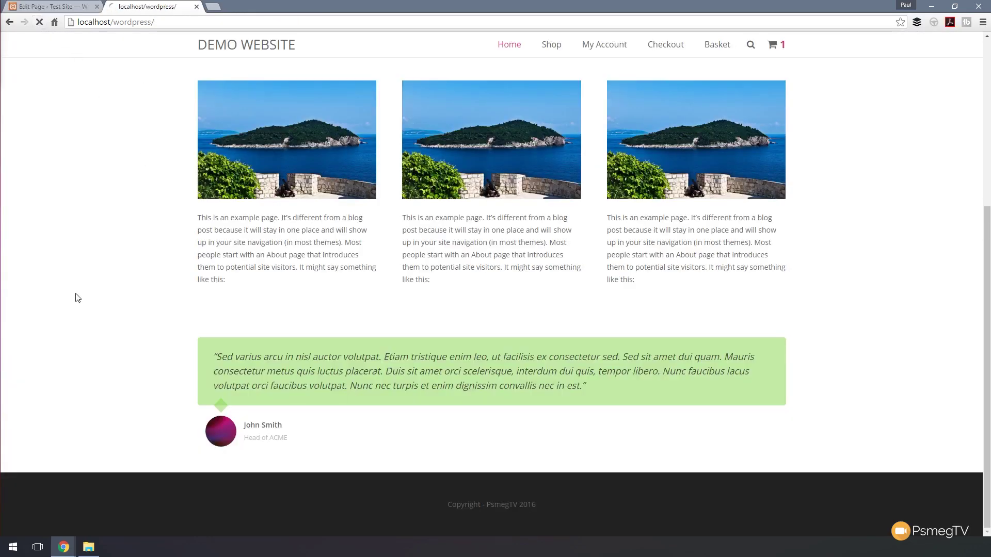
pyautogui.scroll(-4, 75, 318)
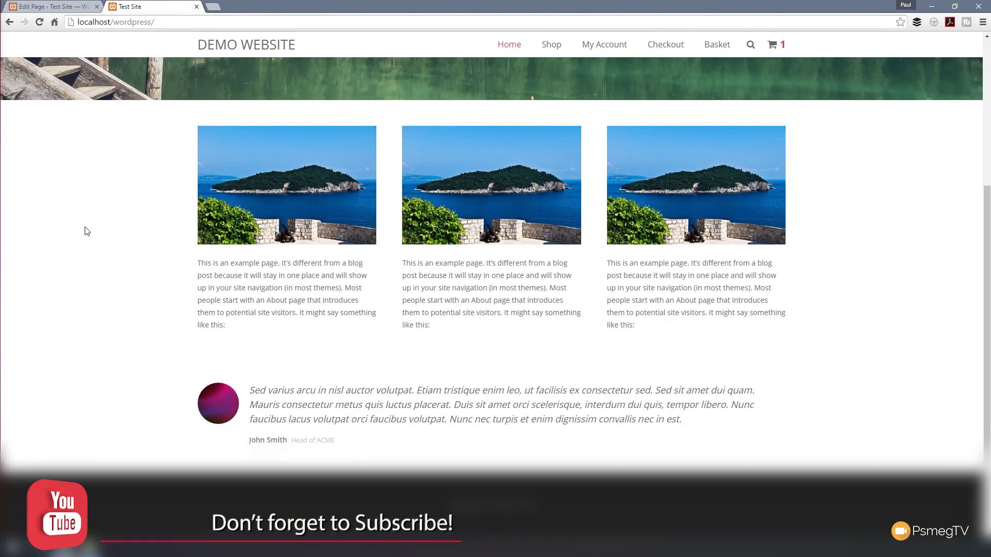
pyautogui.click(64, 10)
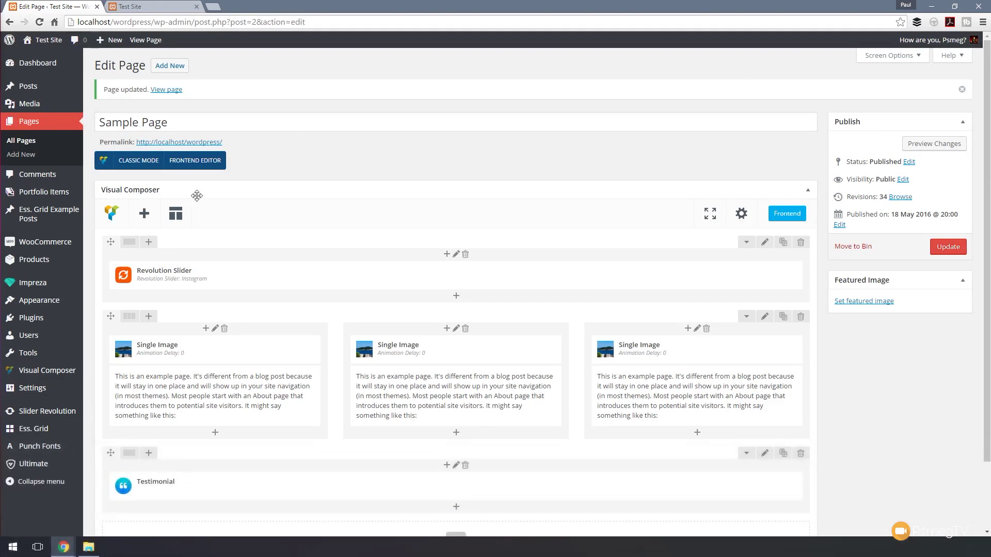
pyautogui.scroll(-2, 884, 425)
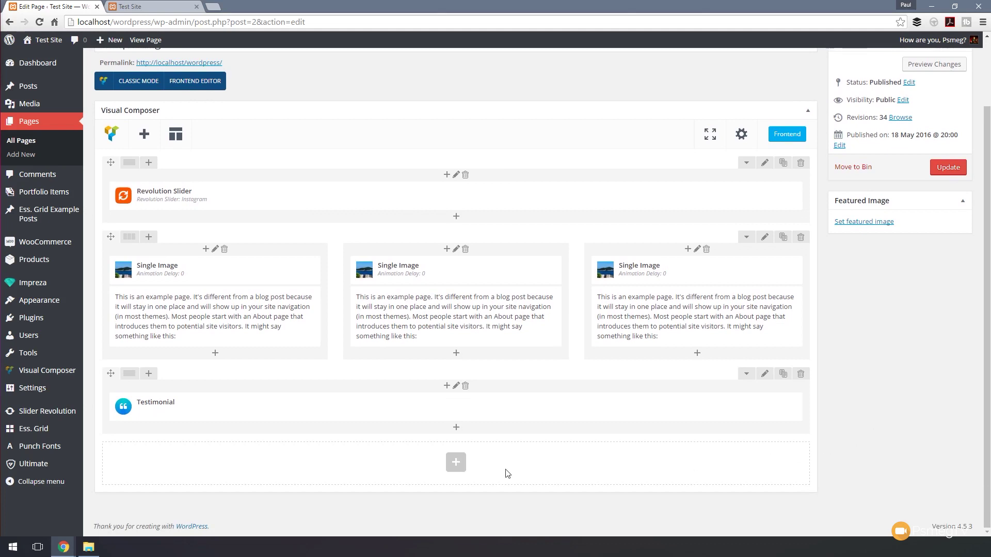